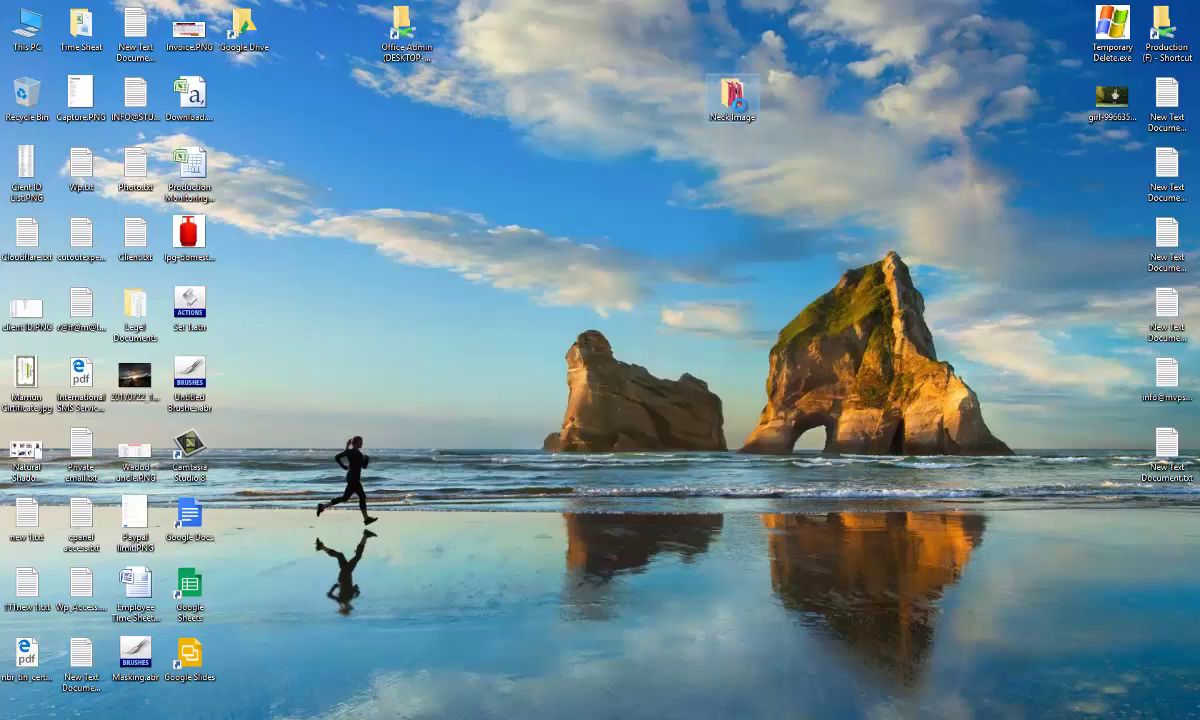
Open the Neck Image folder and drag the first pink jacket JPG onto Photoshop.
right_click(735, 98)
left_click(758, 107)
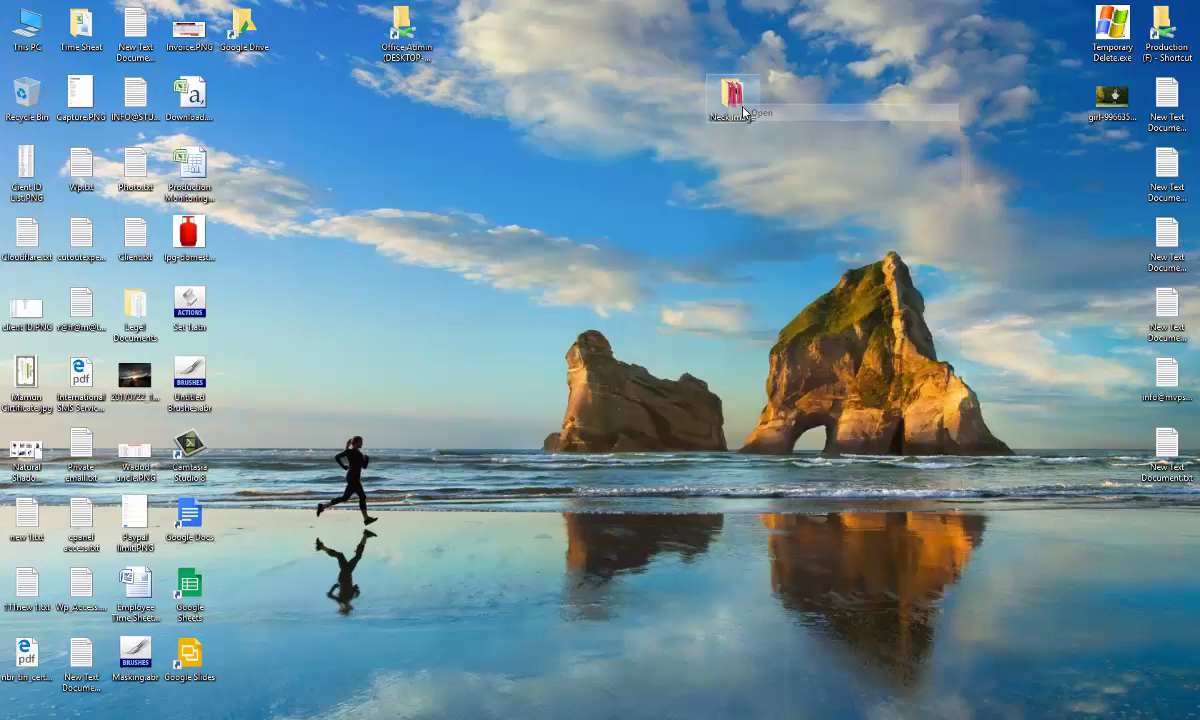
left_click_drag(228, 130, 486, 357)
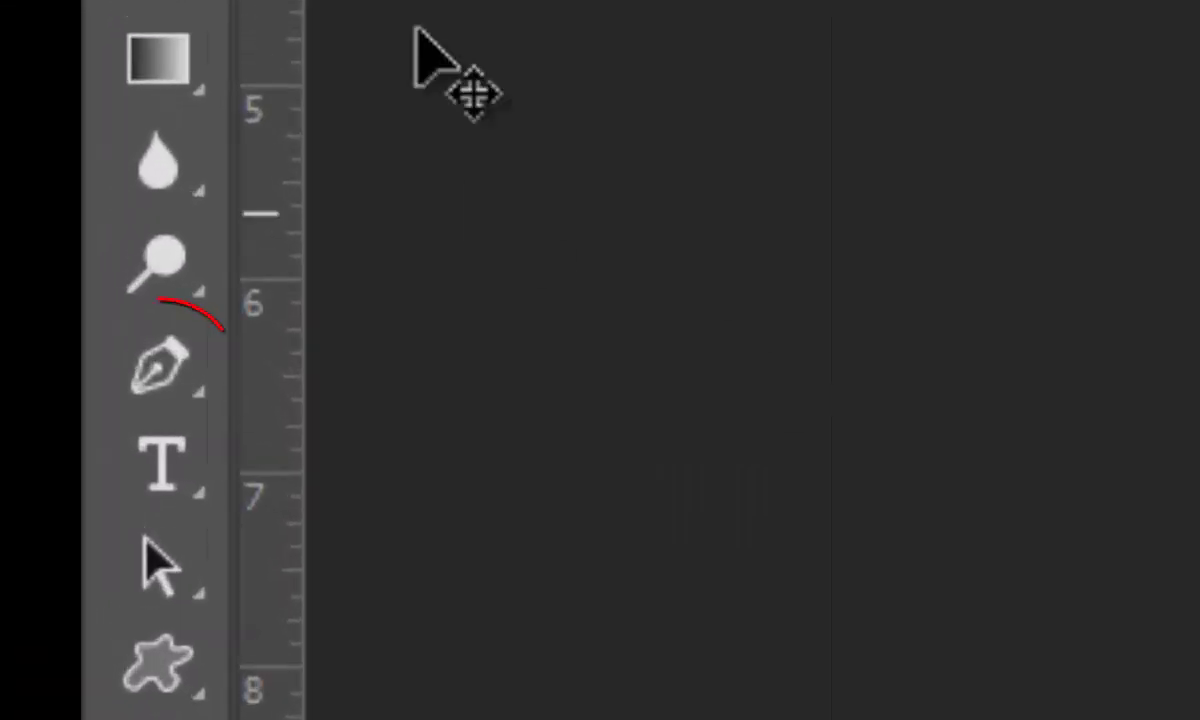
With the Pen tool active, add a new empty Path 1 and confirm the Paths panel is shown.
left_click(162, 375)
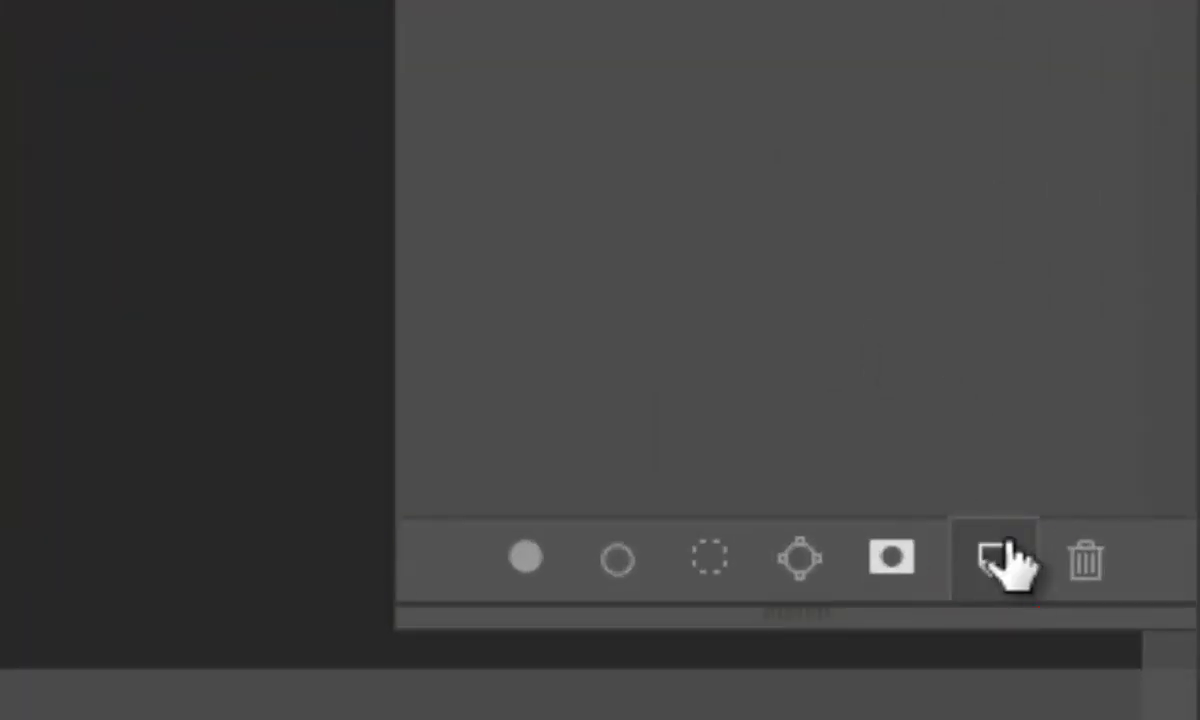
left_click(1004, 548)
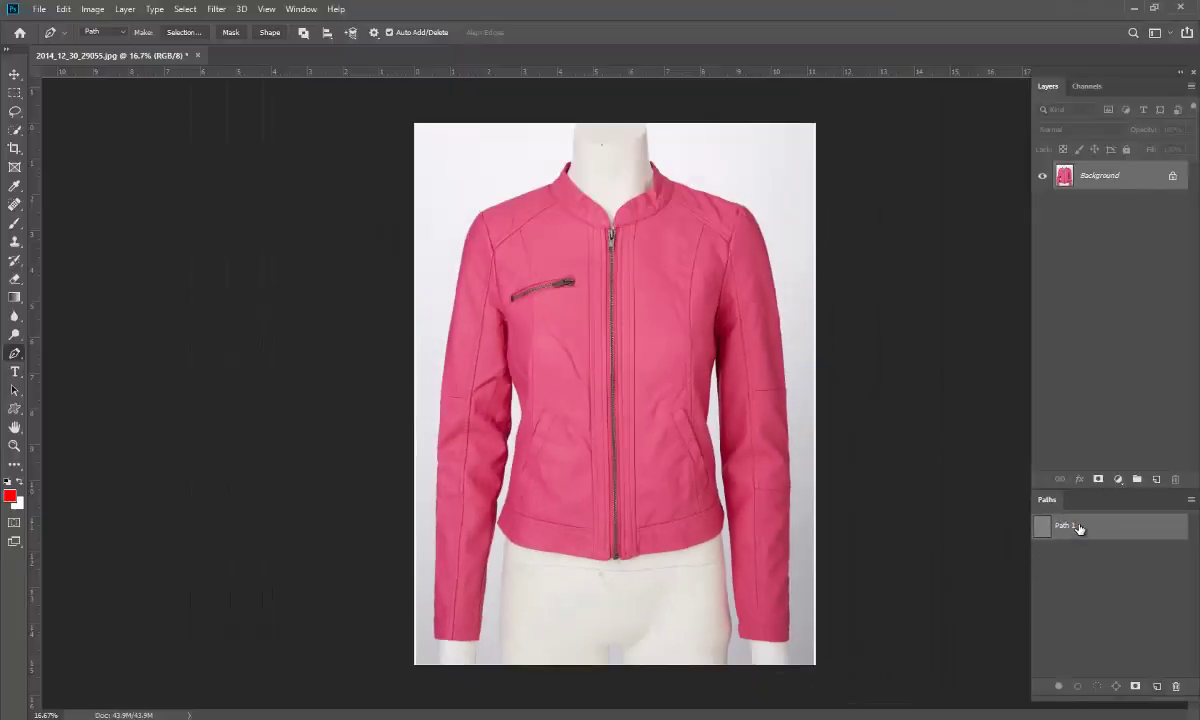
left_click(300, 9)
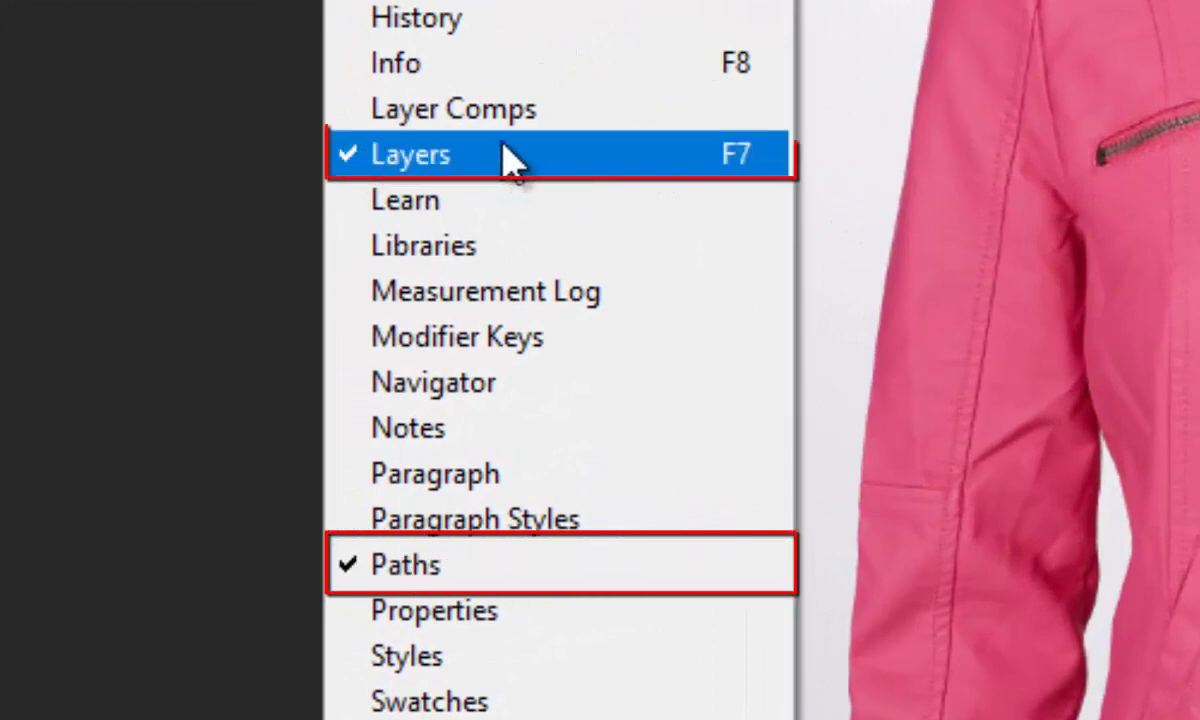
key("Escape")
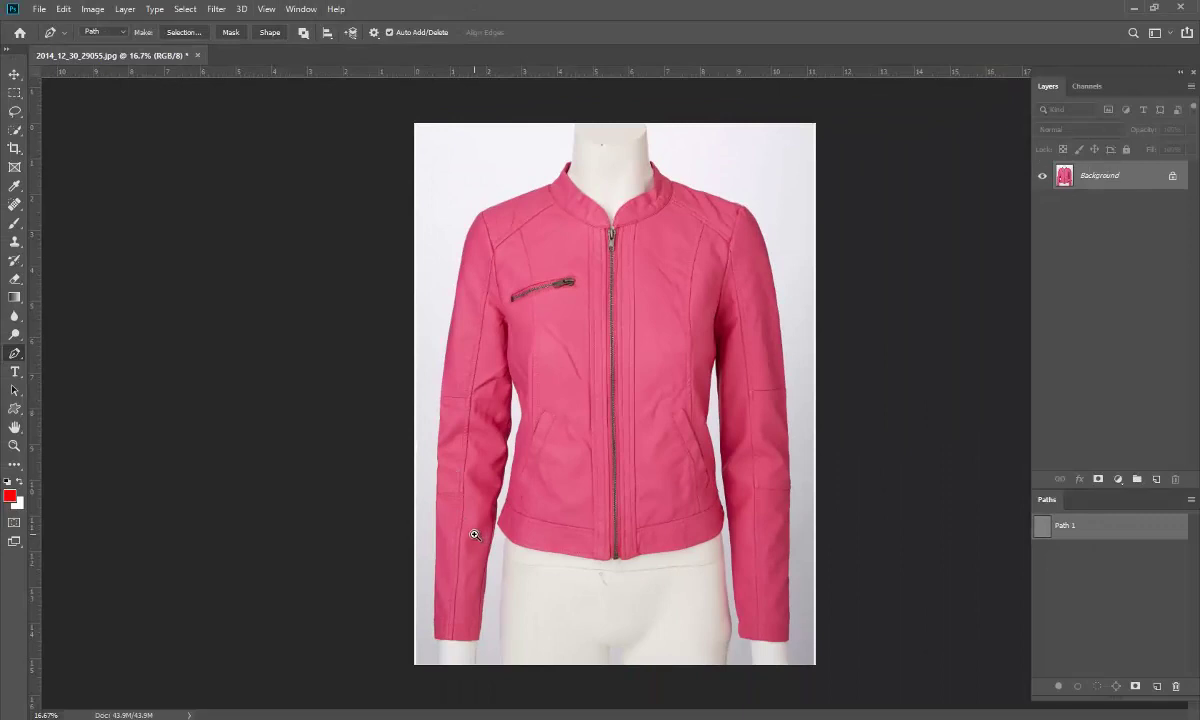
Zoom in on the jacket's lower-left hem, back out to 200%, and return to the Pen tool.
left_click(13, 446)
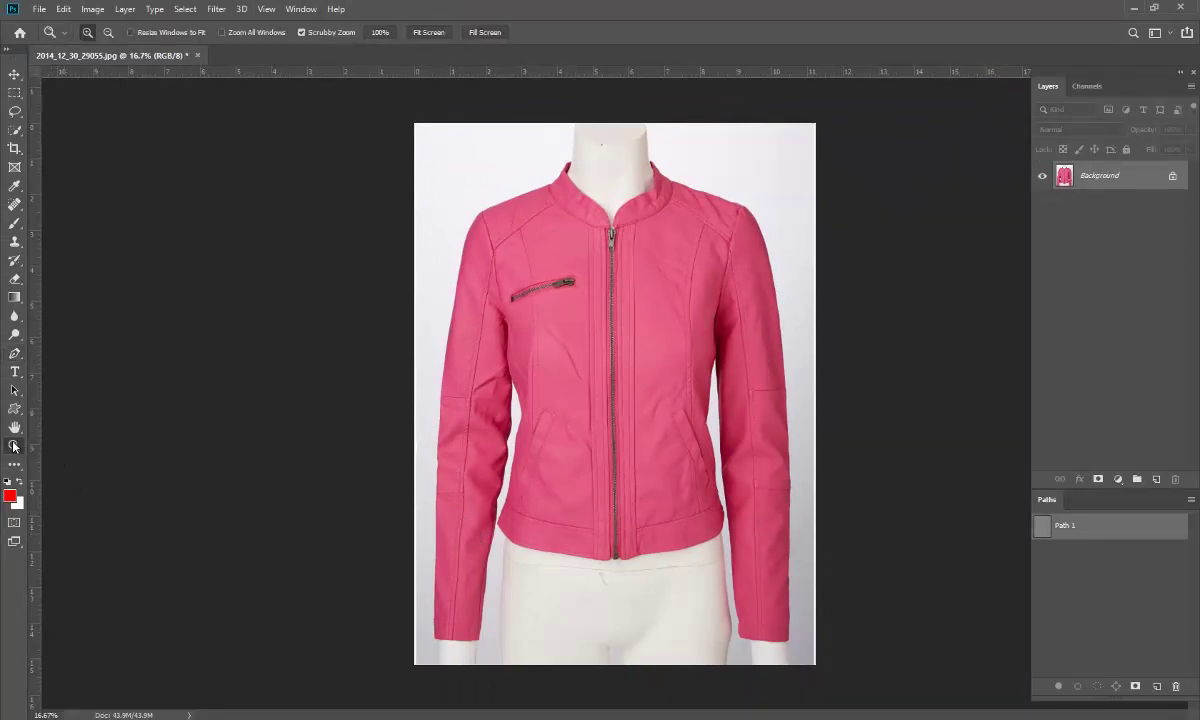
left_click(558, 502)
left_click(408, 544)
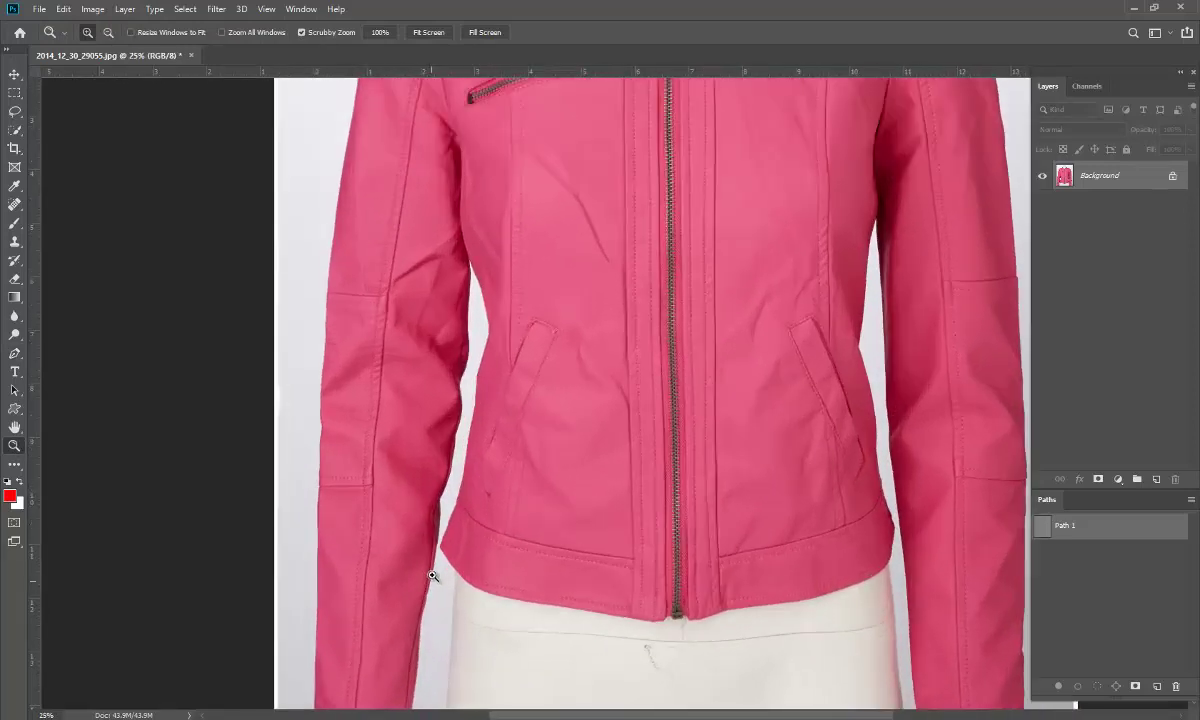
left_click(454, 567)
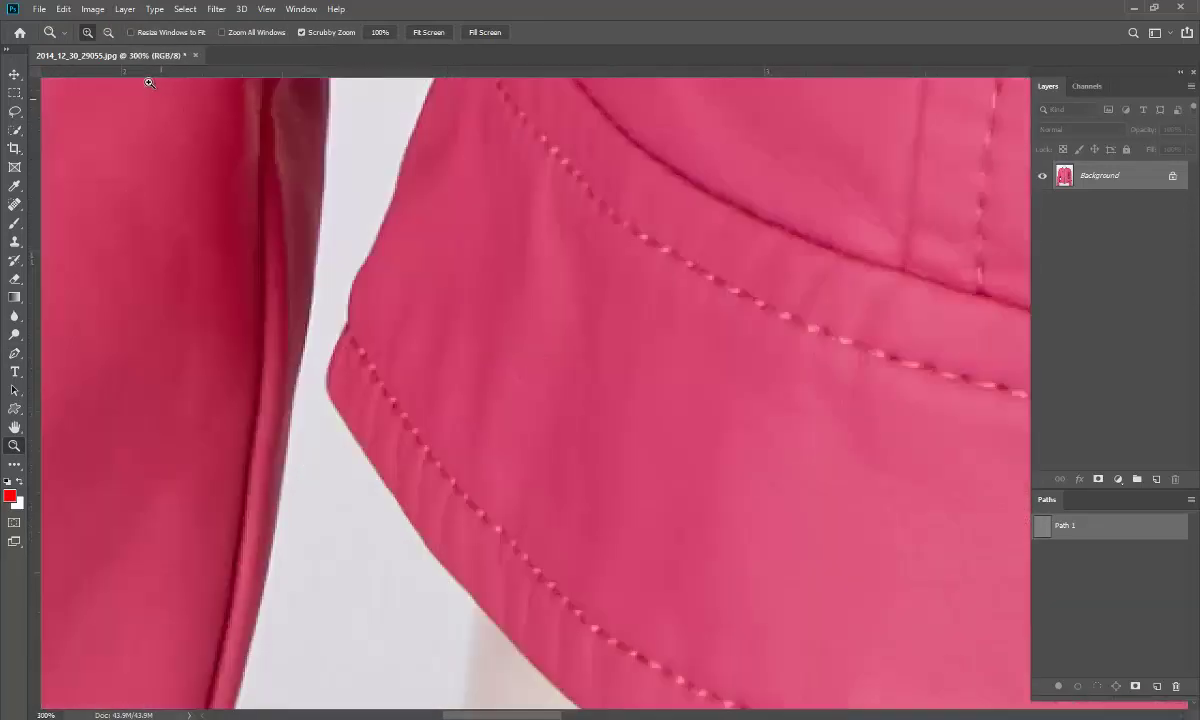
left_click(109, 33)
left_click(365, 452)
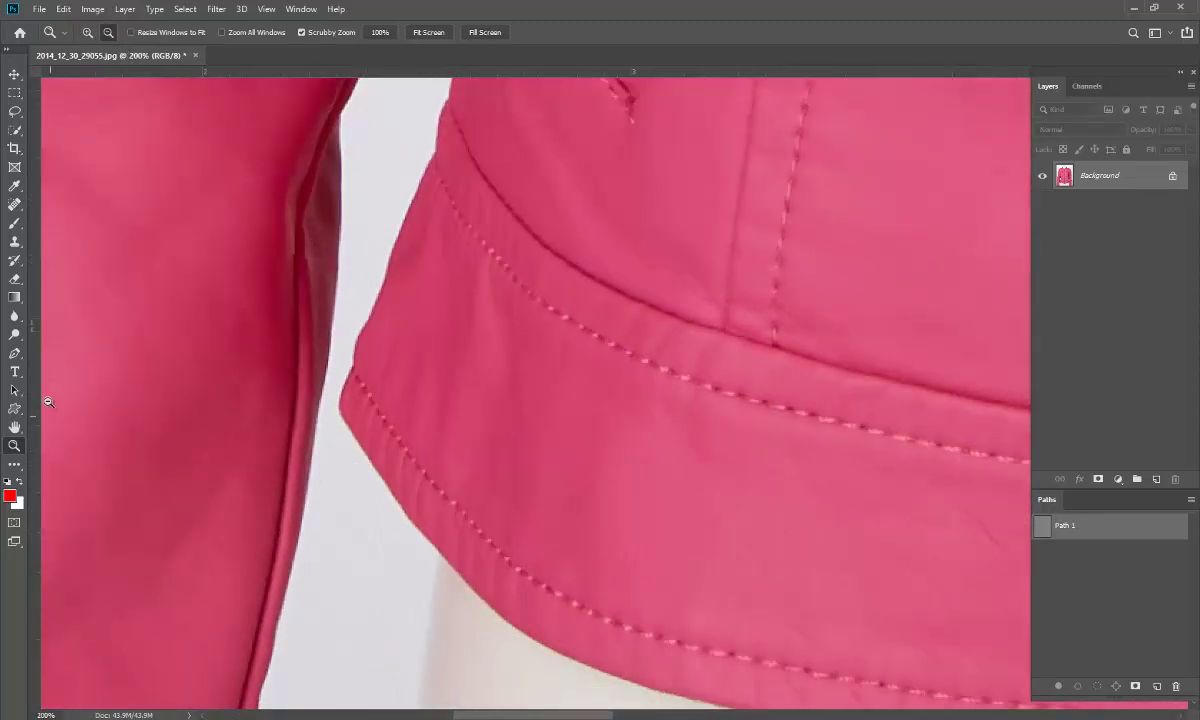
left_click(15, 354)
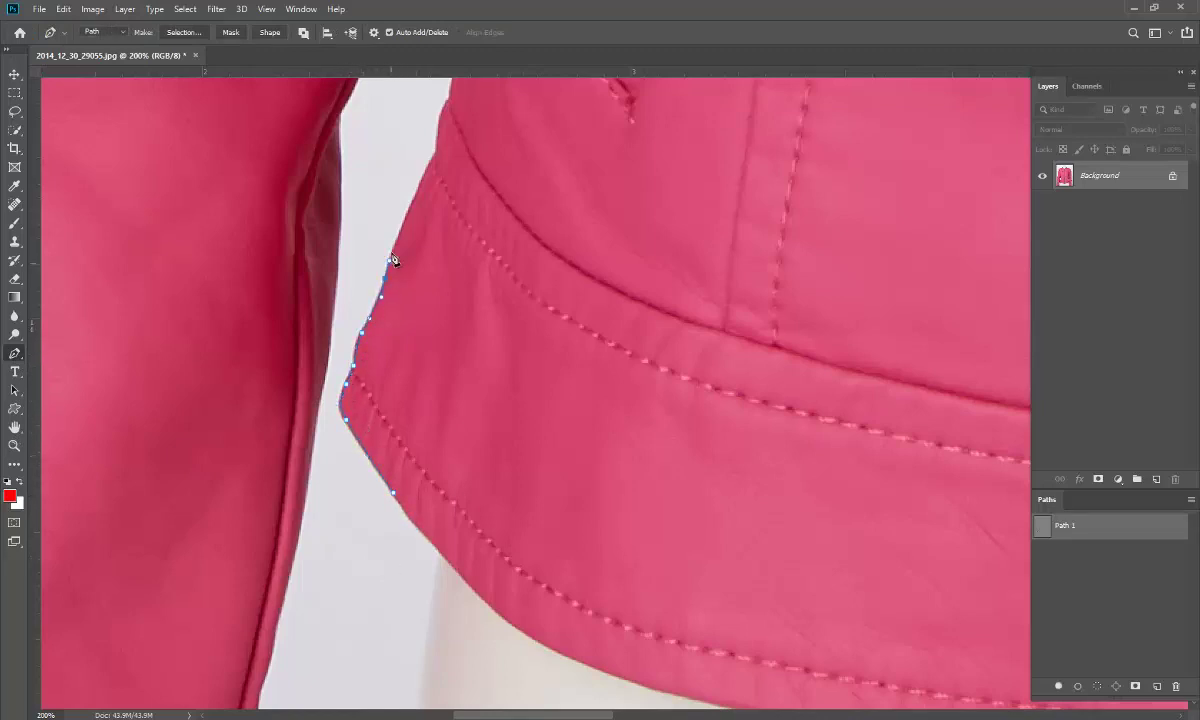
Pan to the jacket's side edge and place anchors climbing up it.
key("h")
left_click_drag(515, 175, 509, 424)
key("p")
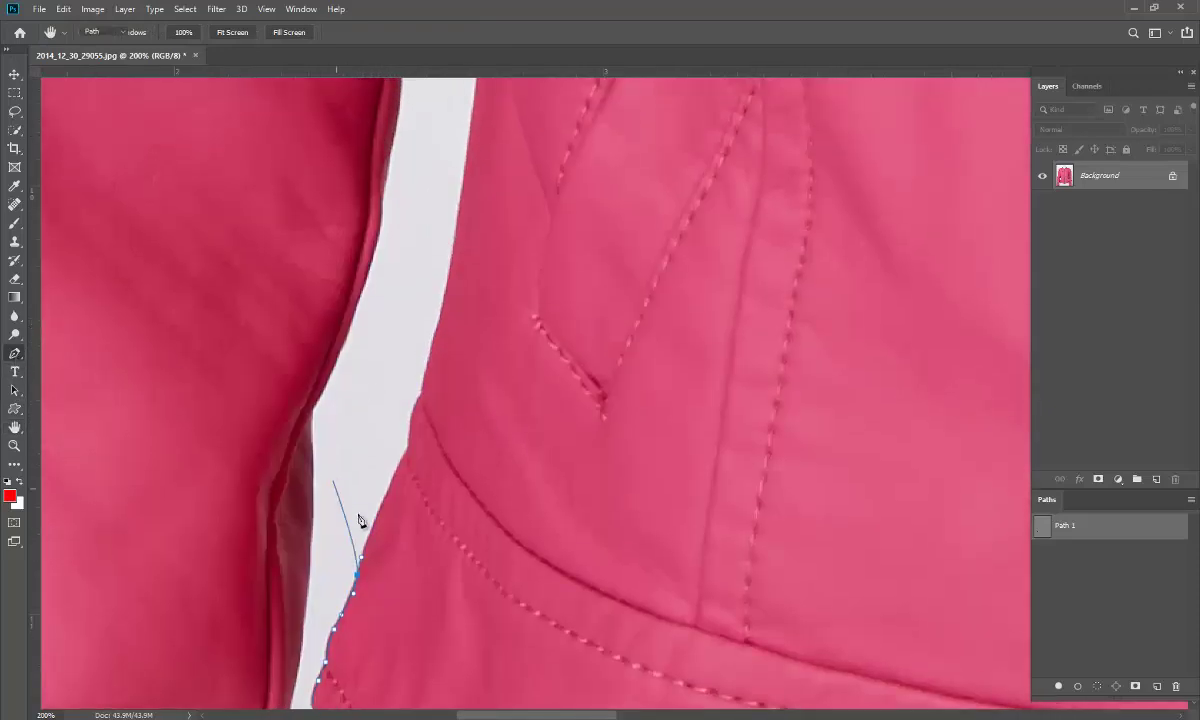
left_click(372, 523)
left_click(386, 494)
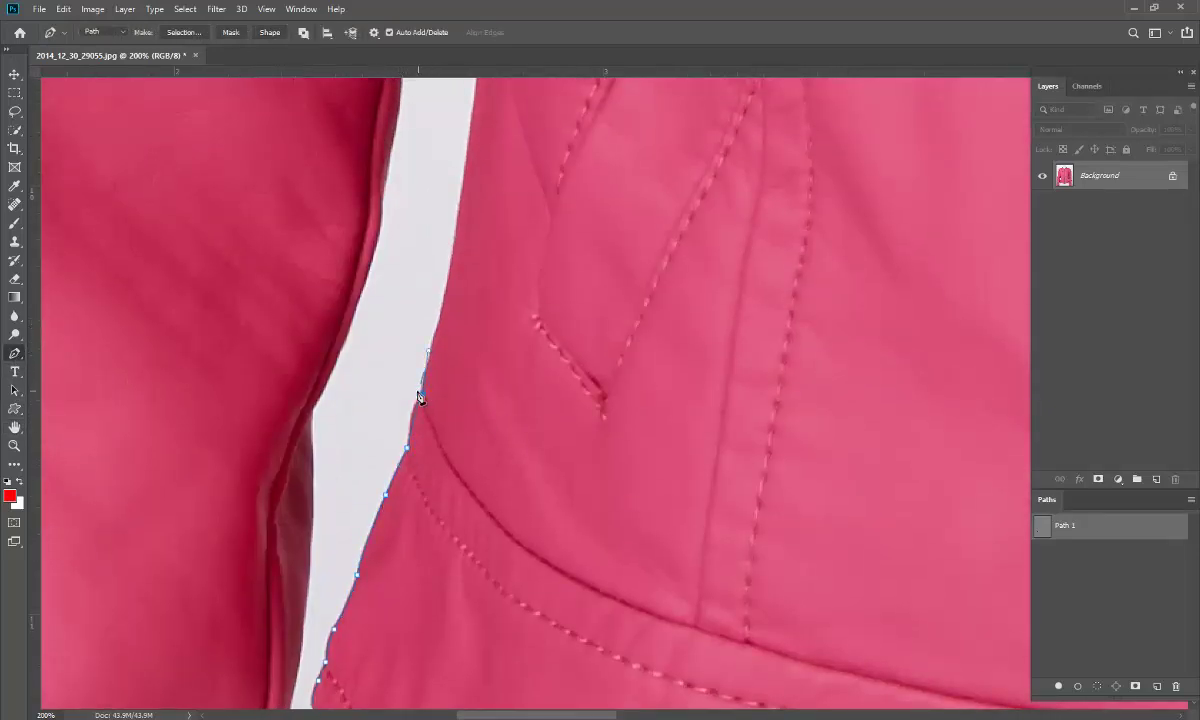
left_click(448, 290)
left_click(460, 227)
left_click_drag(445, 327, 416, 700)
left_click(454, 424)
left_click(471, 340)
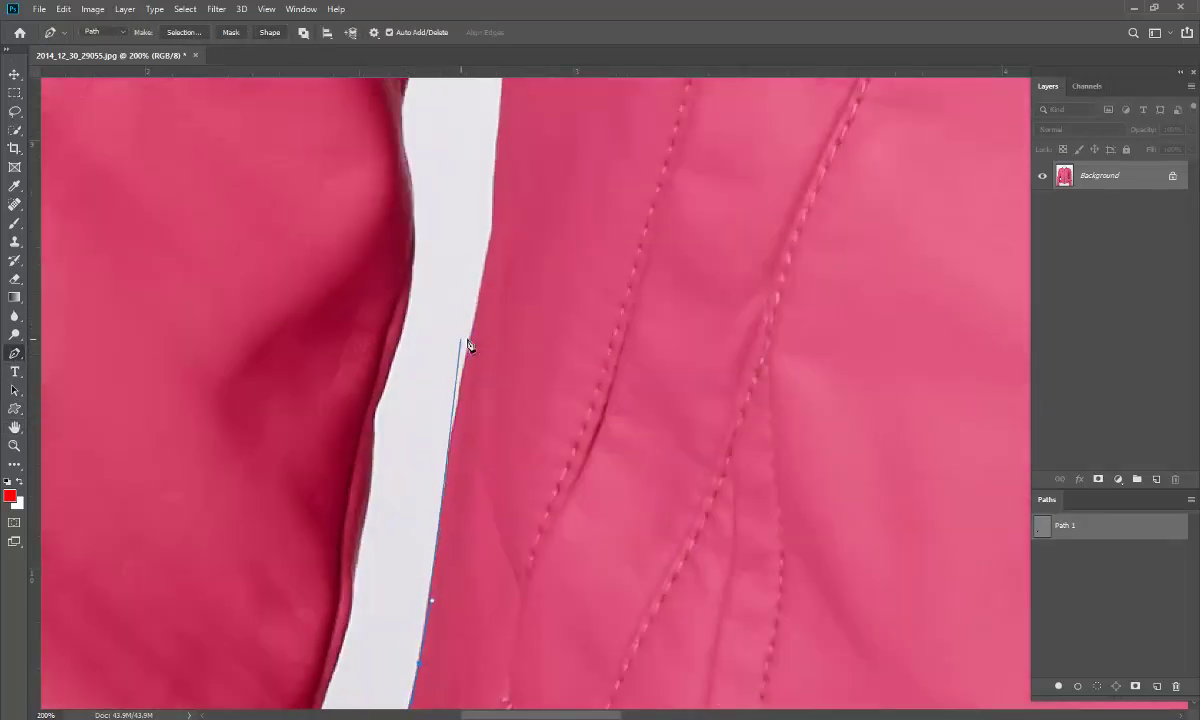
Continue the path upward past the pocket flap to the top of the edge.
left_click_drag(492, 218, 492, 416)
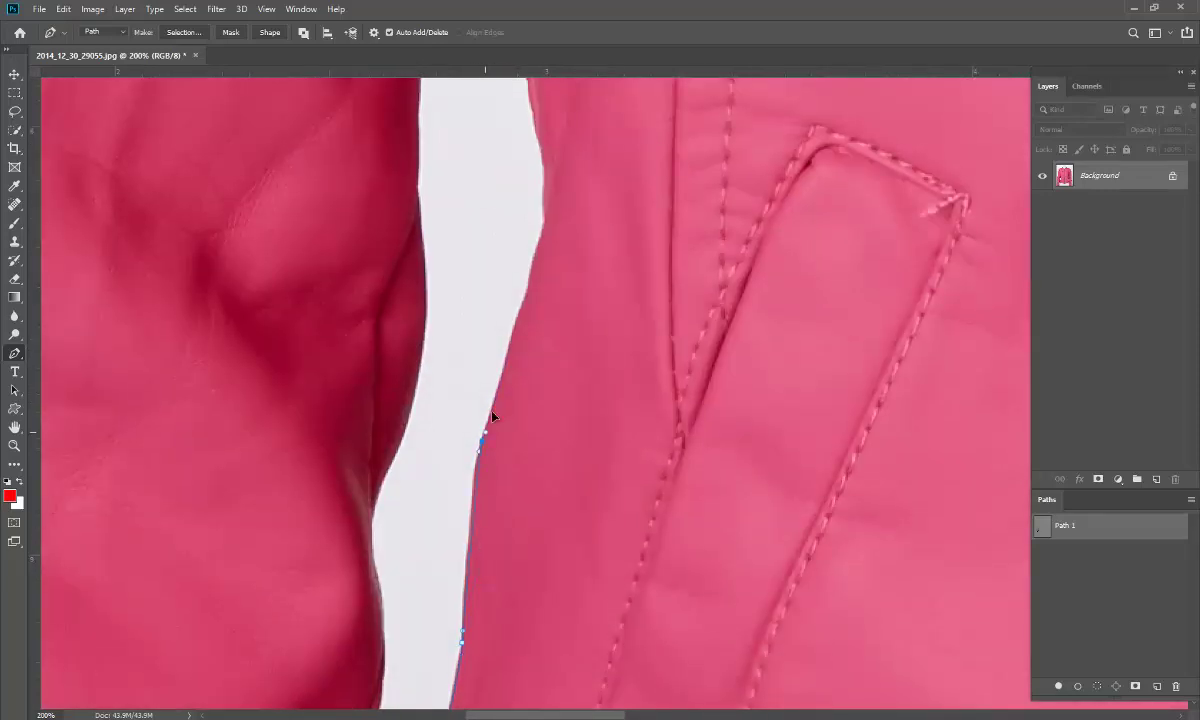
left_click(521, 306)
left_click(531, 273)
left_click(543, 232)
left_click_drag(535, 112, 552, 437)
left_click(548, 433)
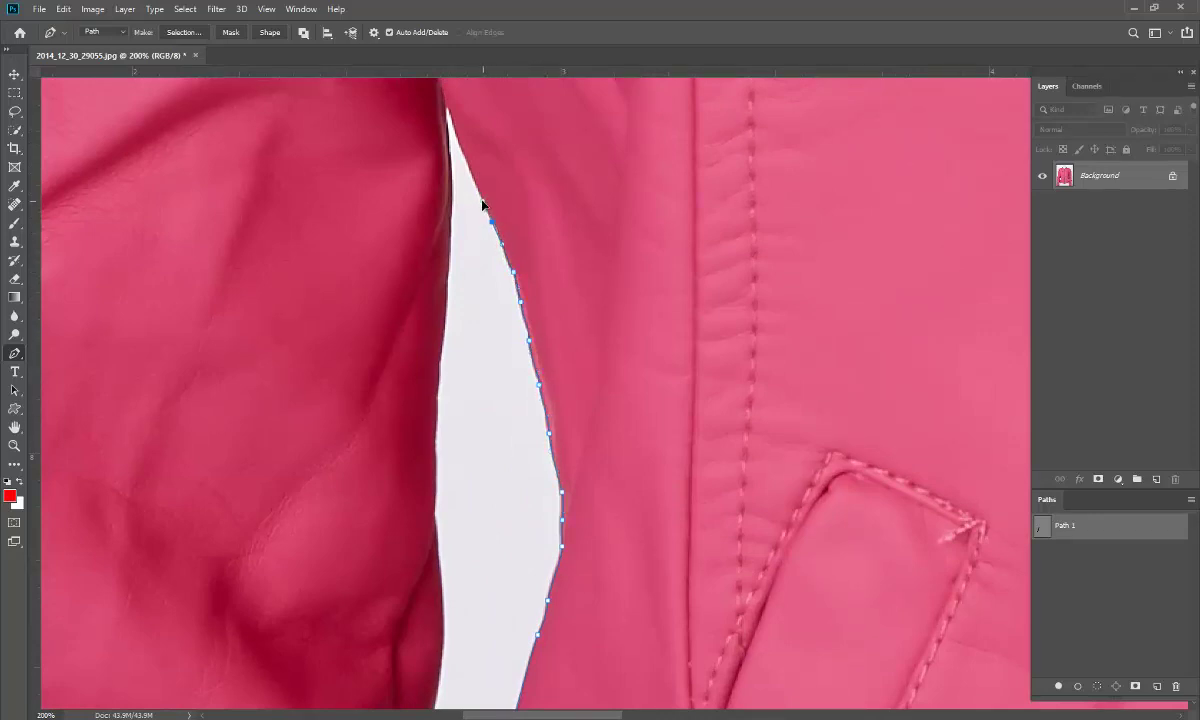
Trace anchors down the left edge of the gap between body and sleeve, curving one.
left_click_drag(482, 204, 546, 388)
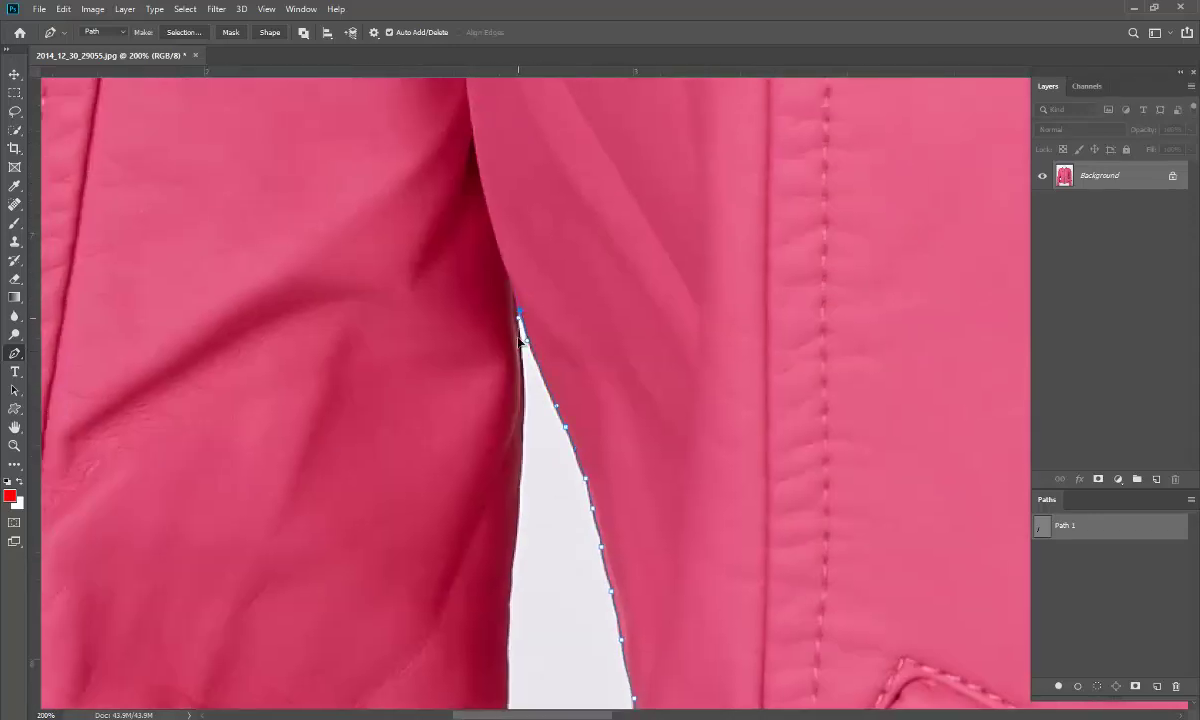
left_click(521, 347)
left_click(509, 574)
left_click(510, 605)
left_click(510, 636)
left_click_drag(517, 648, 512, 172)
left_click(508, 186)
left_click(508, 243)
left_click(516, 373)
left_click(514, 410)
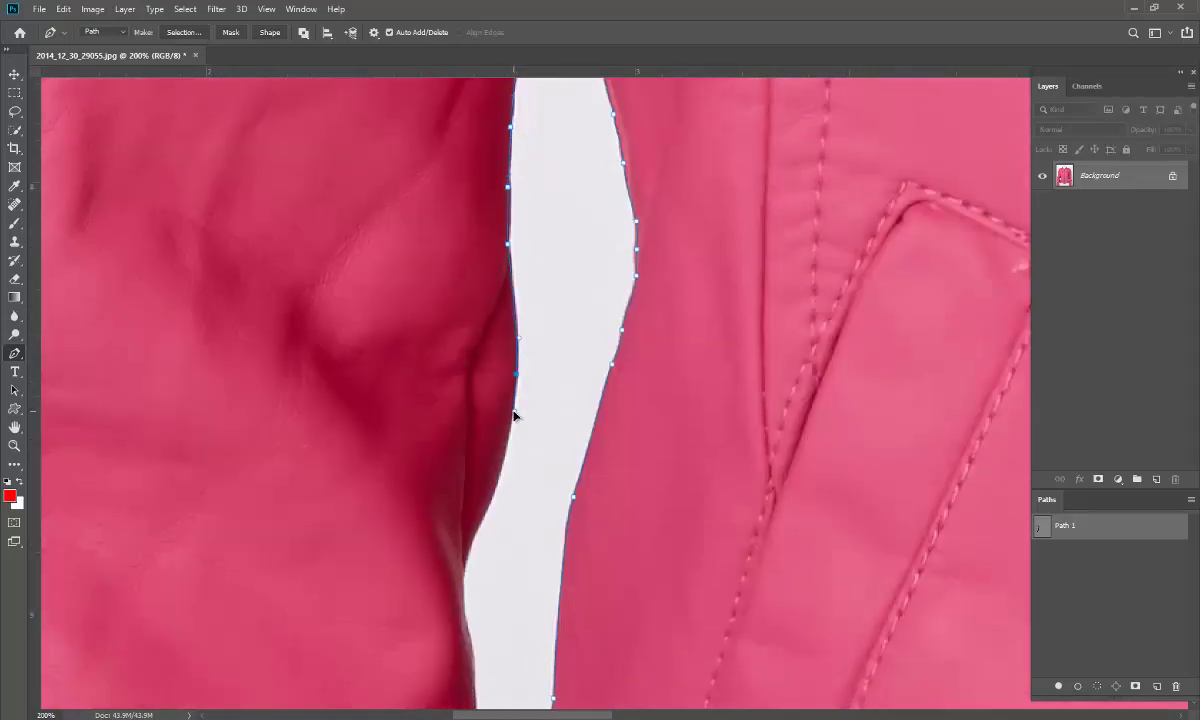
left_click_drag(493, 496, 480, 521)
Carry the path further down the gap's lower edge.
left_click(461, 576)
left_click(466, 628)
left_click_drag(472, 690, 514, 195)
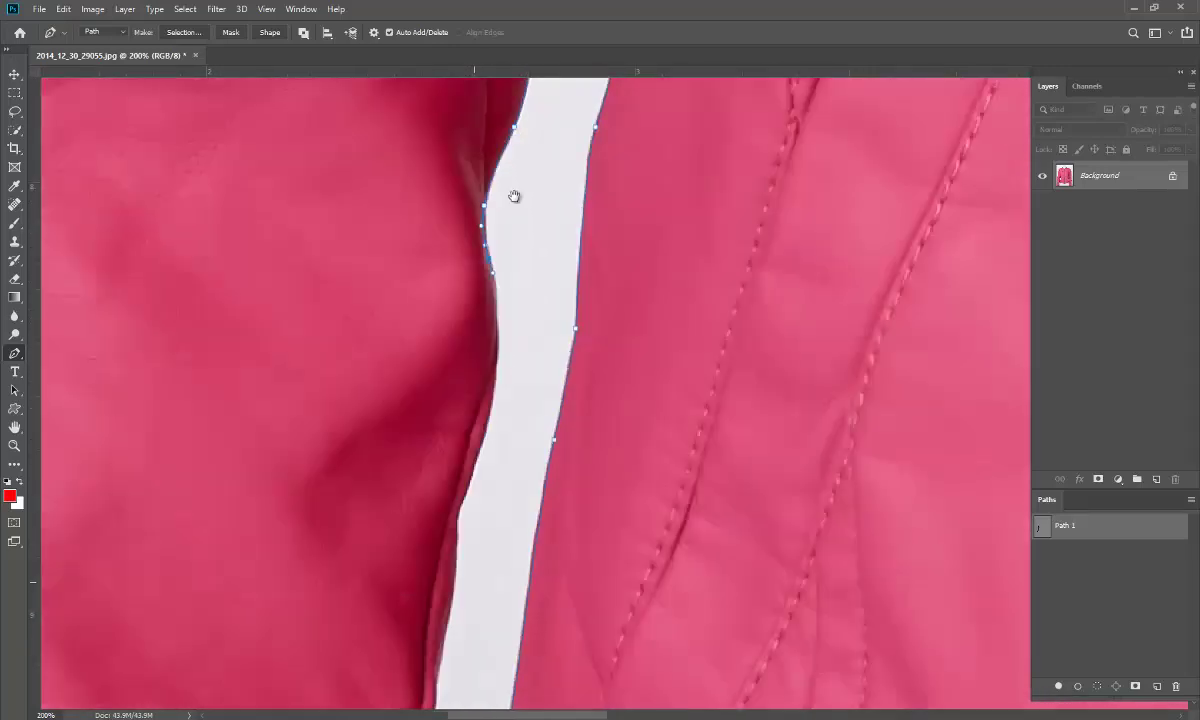
left_click(516, 230)
left_click(511, 268)
left_click(506, 309)
left_click(469, 496)
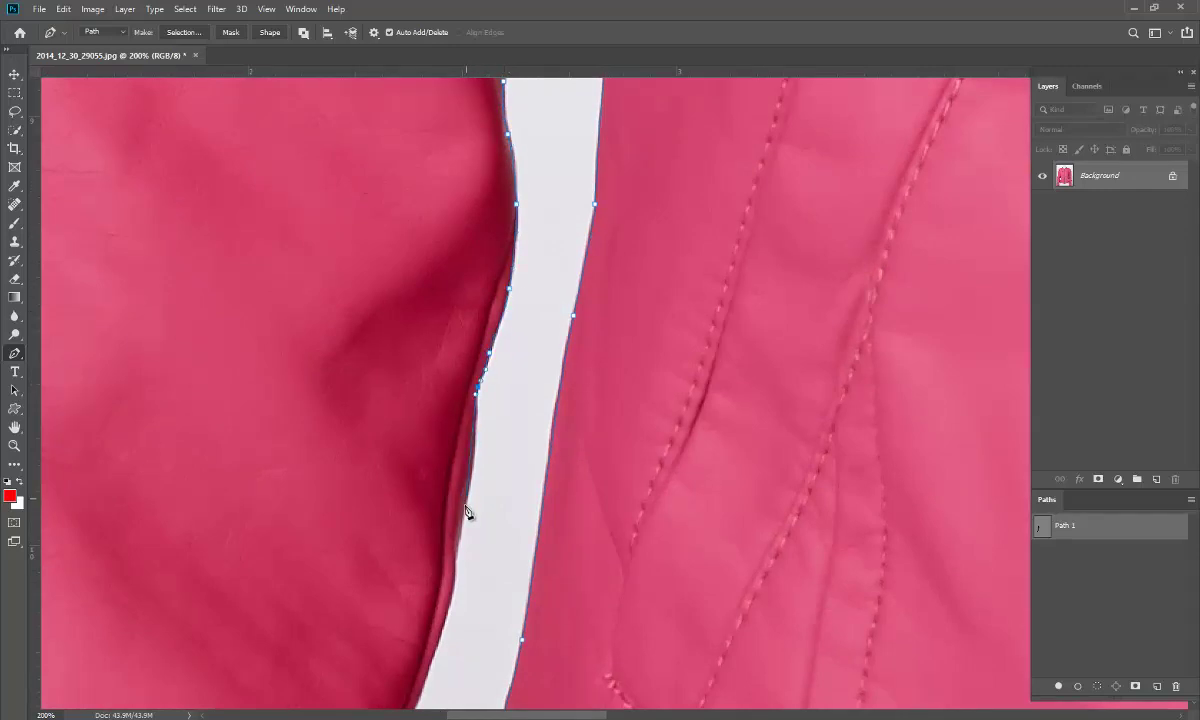
left_click(461, 531)
left_click(457, 566)
Extend the path down the jacket edge onto the sleeve's outer edge.
left_click_drag(452, 590, 711, 242)
left_click(701, 291)
left_click(666, 387)
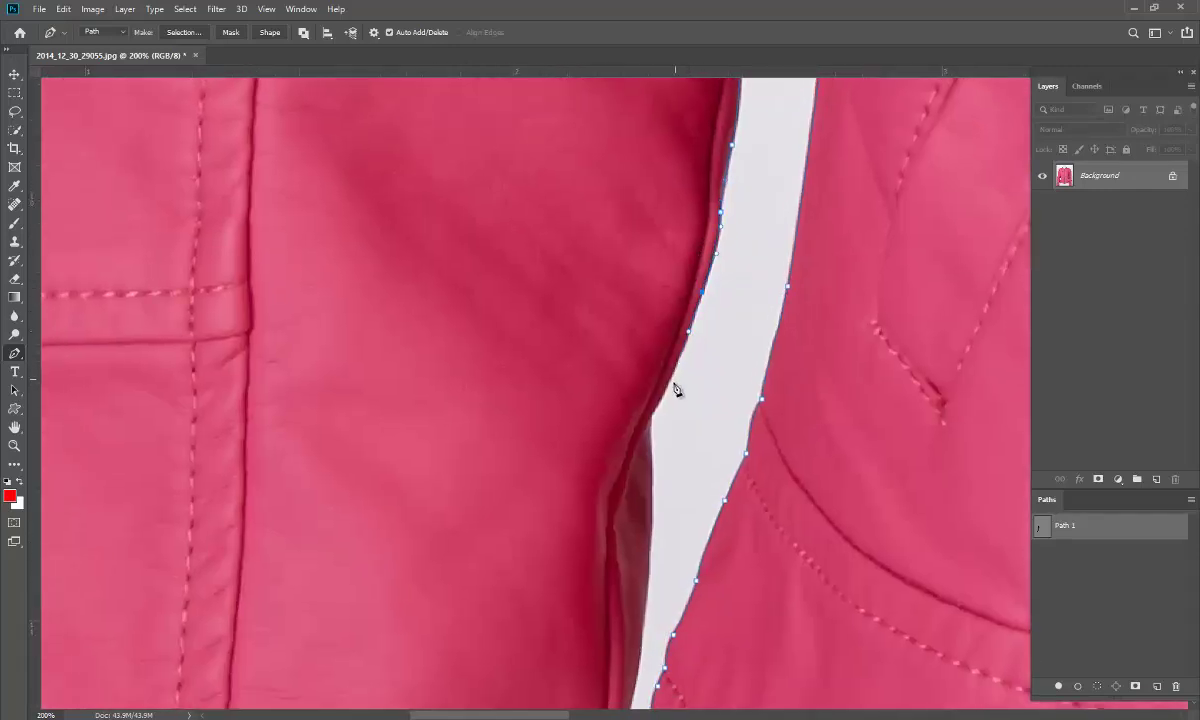
left_click(651, 418)
left_click(650, 450)
left_click_drag(658, 460, 734, 291)
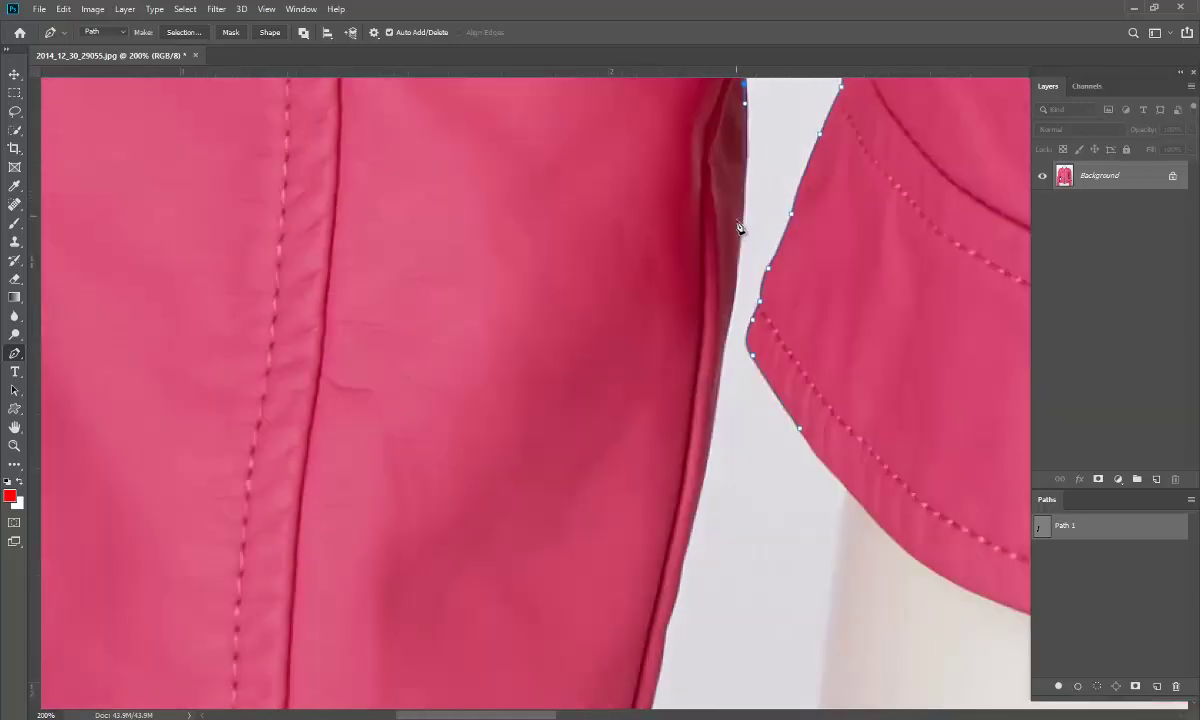
left_click(705, 486)
Place anchors down the sleeve's outer edge.
left_click_drag(702, 509, 718, 196)
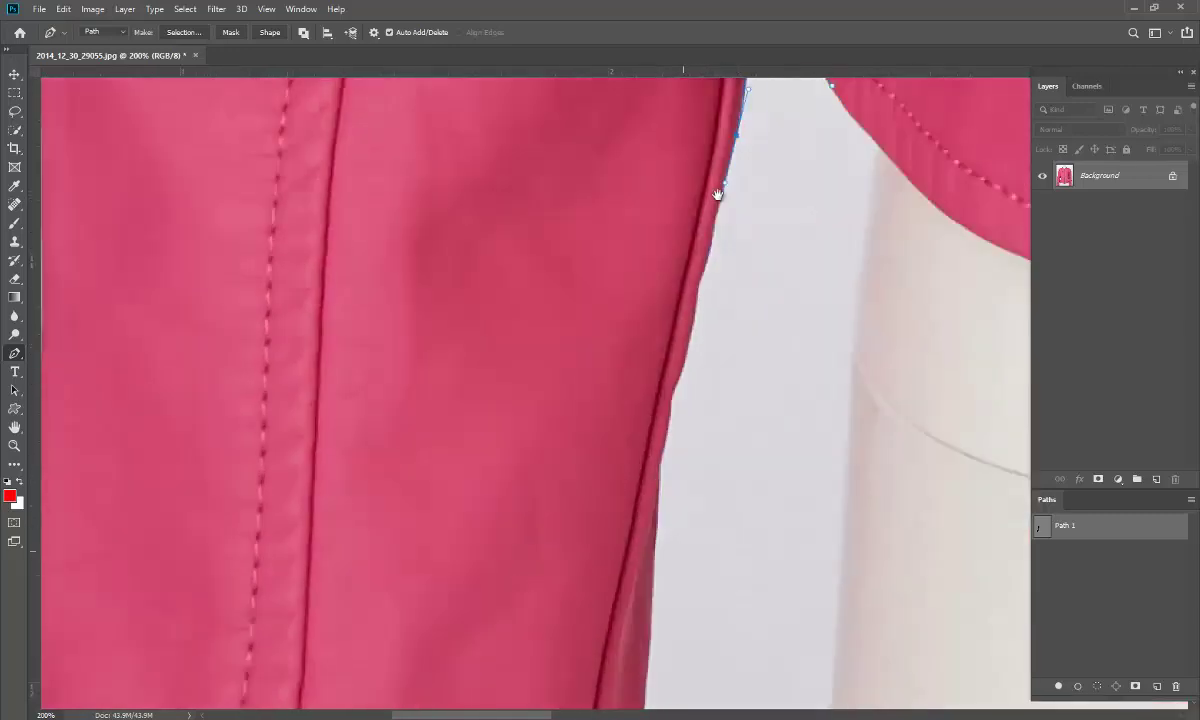
left_click(716, 202)
left_click(713, 215)
left_click(708, 245)
left_click(699, 262)
left_click(683, 358)
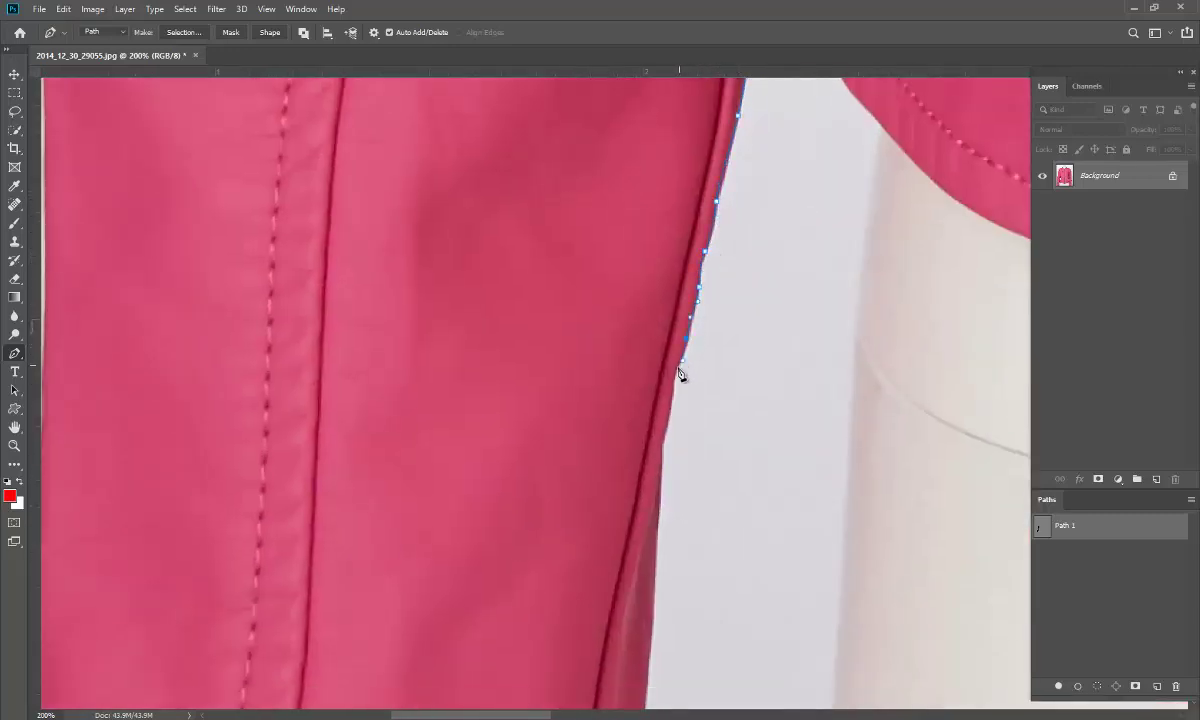
left_click(678, 381)
left_click_drag(686, 402, 726, 202)
Continue the sleeve outline down to just above the cuff.
left_click(706, 226)
left_click(701, 244)
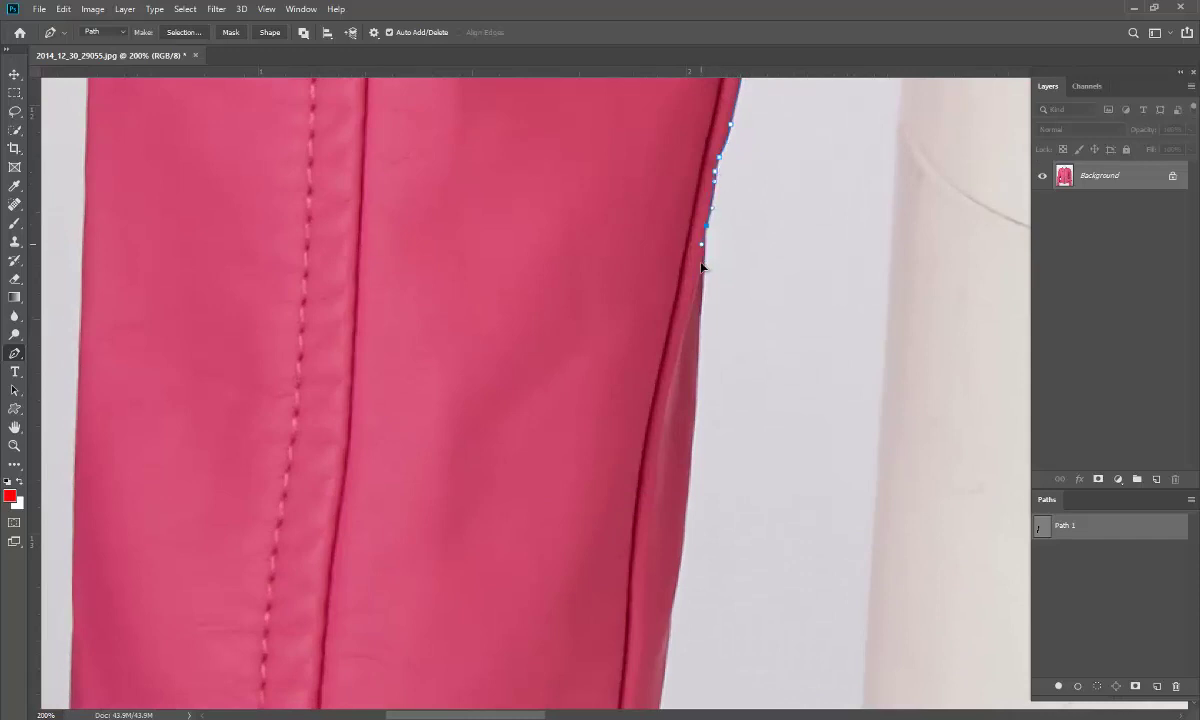
left_click(703, 287)
left_click(696, 352)
left_click(689, 419)
left_click(680, 601)
left_click(674, 645)
left_click_drag(675, 643, 761, 158)
left_click(739, 318)
left_click(731, 400)
left_click(731, 428)
Extend the path down the sleeve to a curved anchor at the cuff's corner.
left_click(729, 453)
left_click(728, 476)
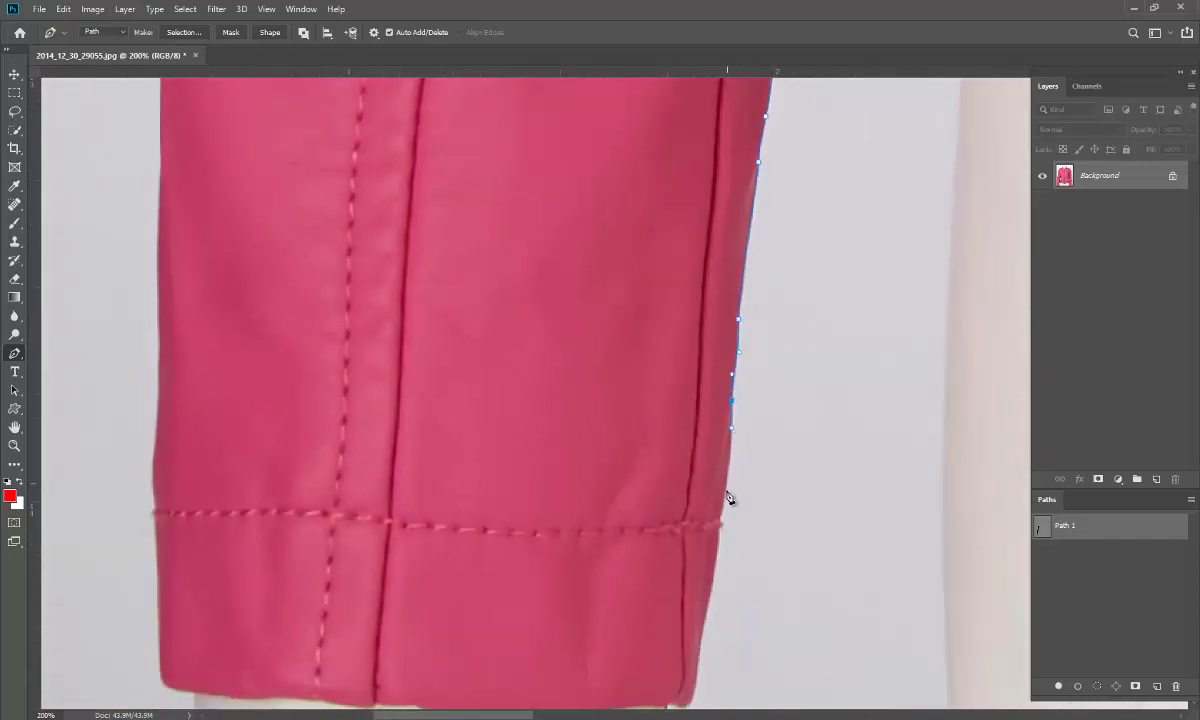
left_click(725, 497)
left_click_drag(712, 518, 819, 233)
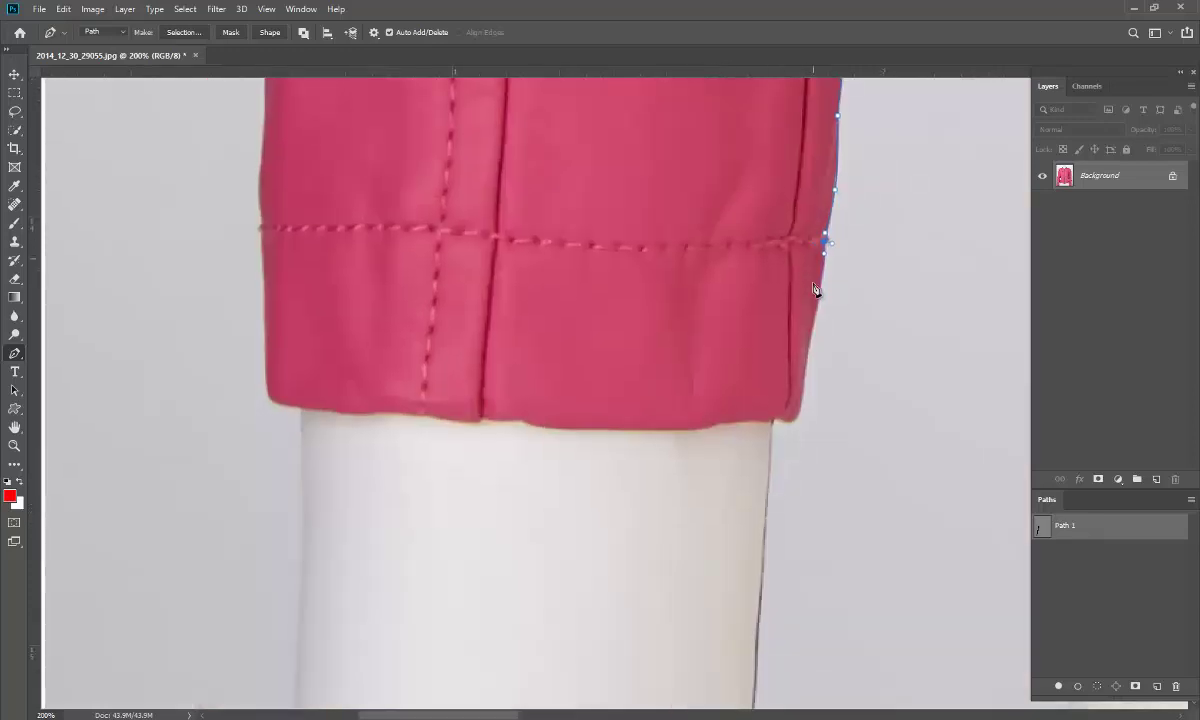
left_click_drag(815, 320, 801, 371)
Trace the cuff's bottom edge leftward to its left corner.
left_click(798, 411)
left_click(779, 415)
left_click(702, 426)
left_click(668, 428)
left_click(549, 428)
left_click(522, 420)
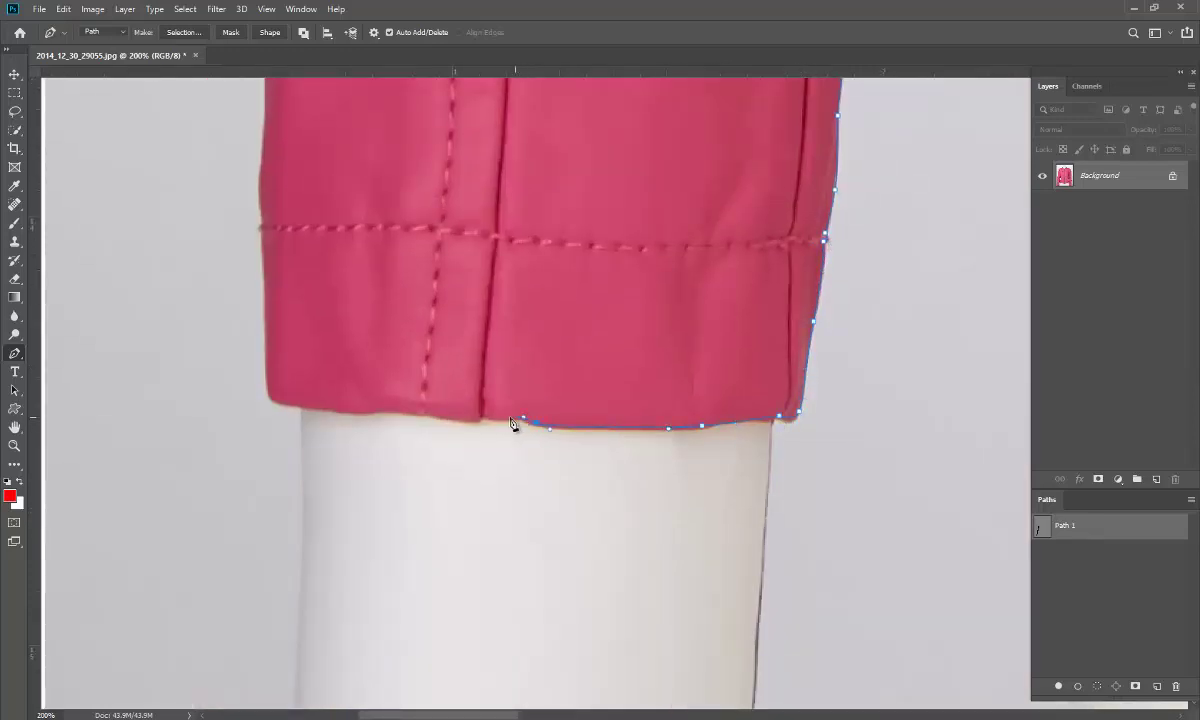
left_click(387, 414)
left_click(310, 408)
left_click(269, 401)
Start the path up the sleeve's left edge, panning upward as anchors are added.
left_click(262, 227)
left_click_drag(273, 215, 320, 405)
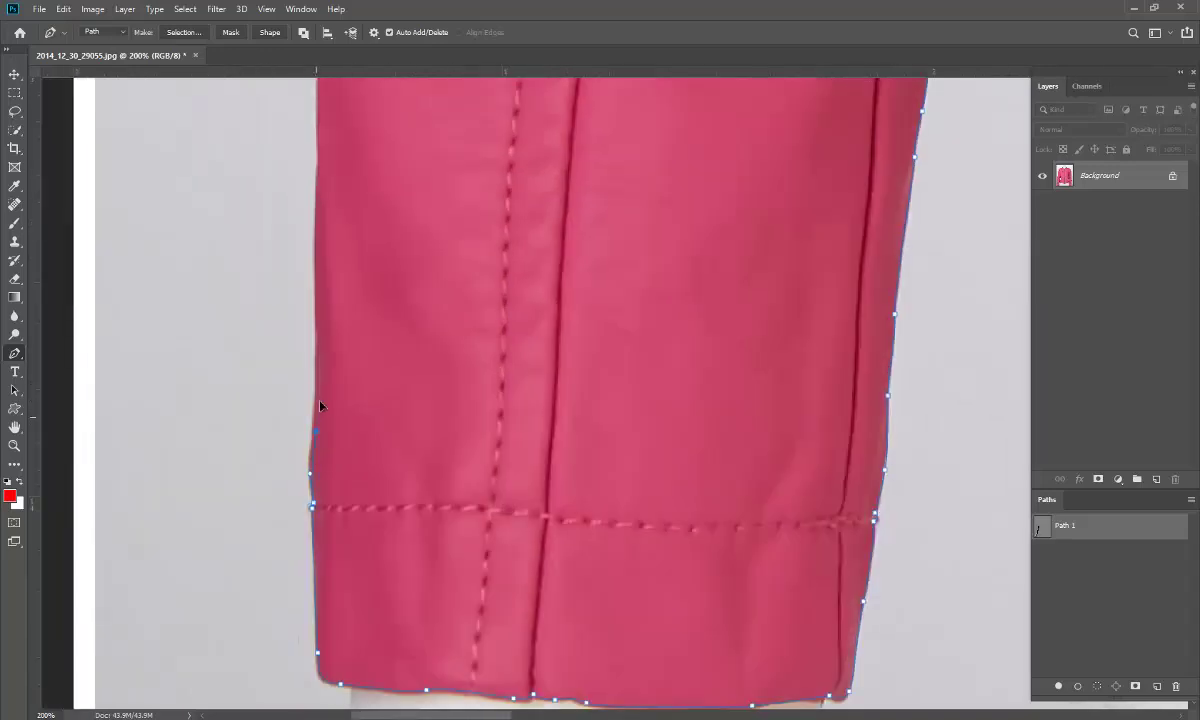
left_click_drag(316, 197, 317, 545)
left_click(318, 478)
left_click(317, 416)
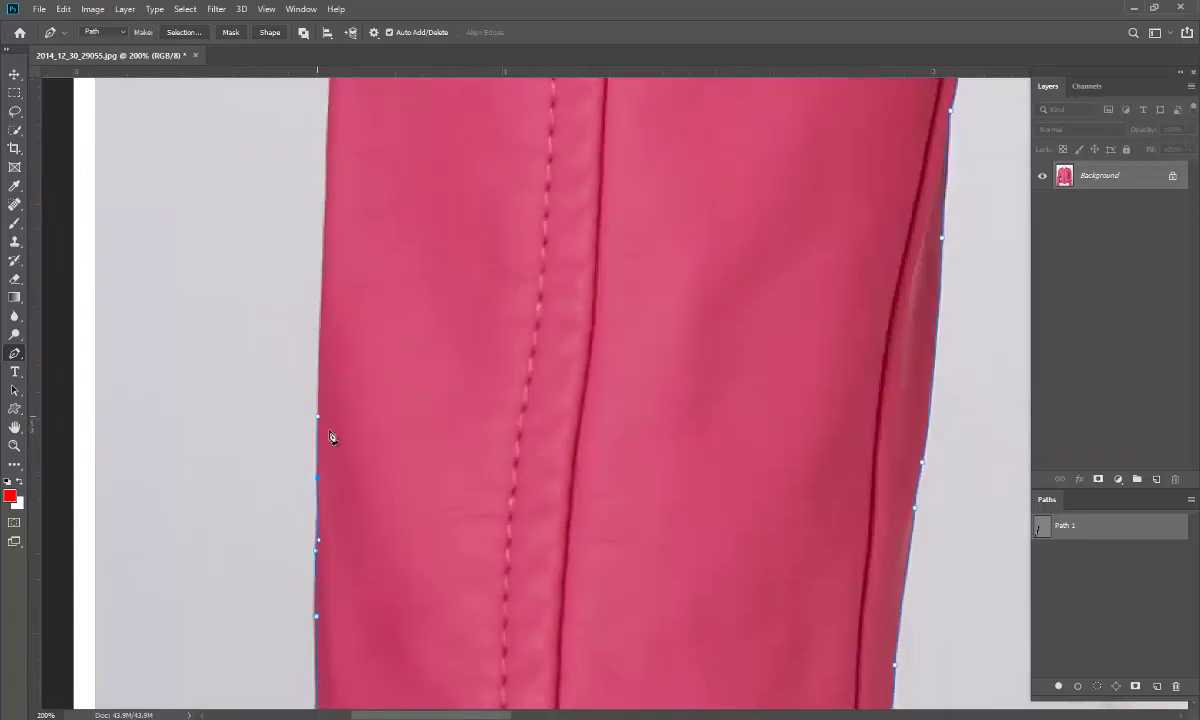
left_click(322, 318)
left_click(323, 216)
left_click_drag(368, 177, 360, 375)
mouse_move(338, 171)
left_mouse_down()
mouse_move(345, 476)
mouse_move(361, 418)
left_mouse_up()
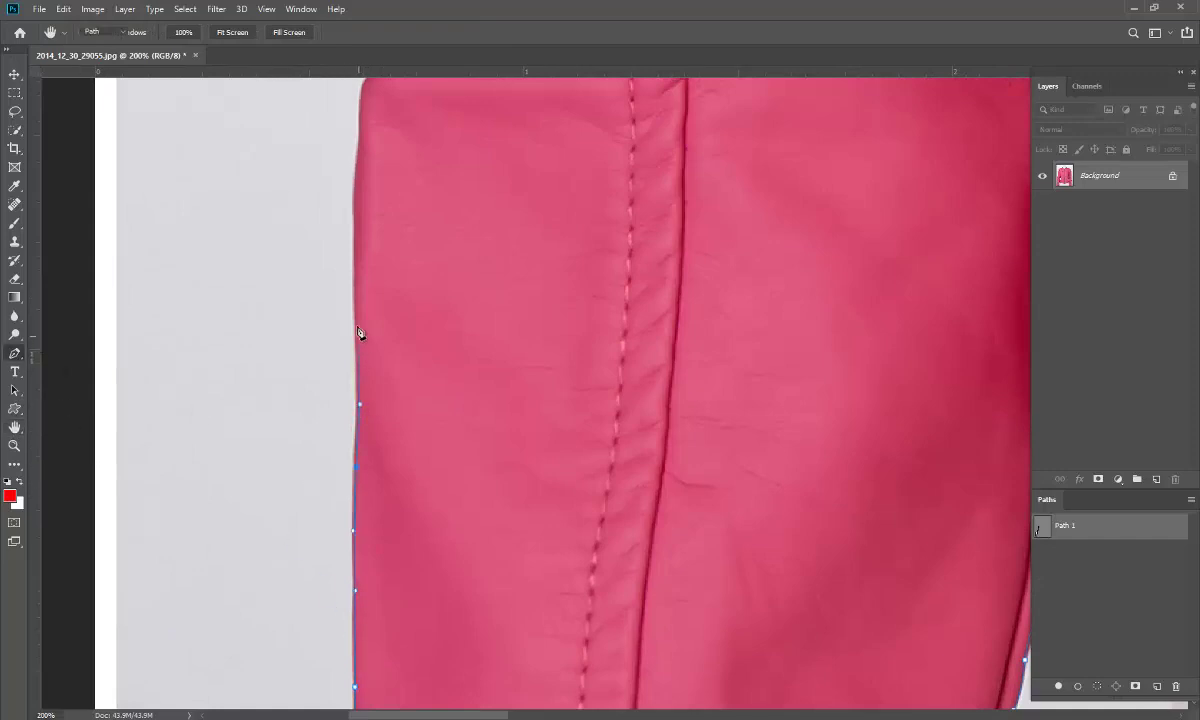
left_click(357, 278)
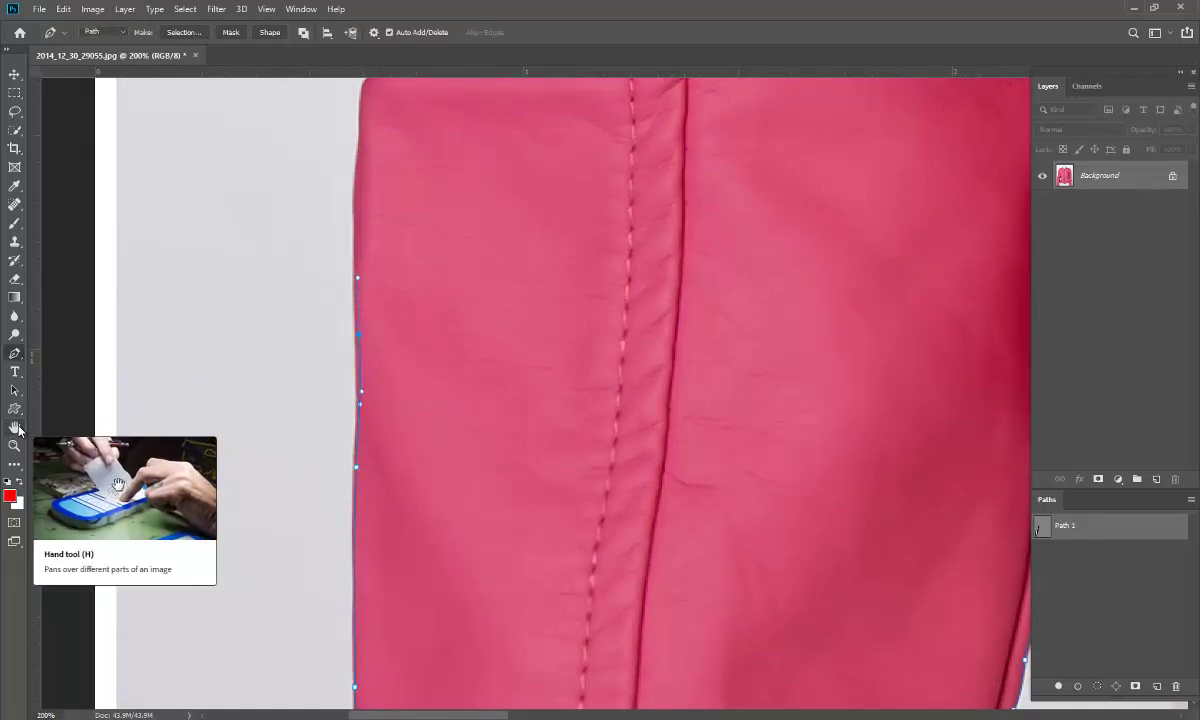
Continue up the sleeve's outer edge past the cuff seam with curved anchors.
left_click(15, 427)
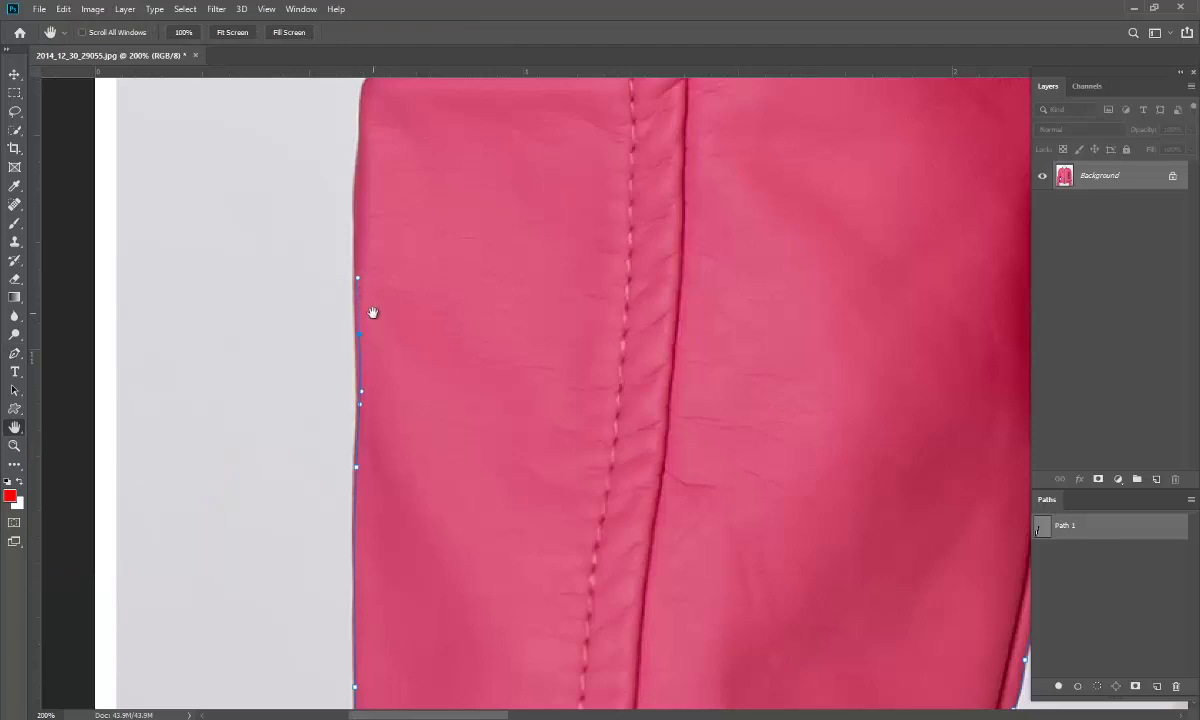
key("p")
scroll(365, 338, "up", 2)
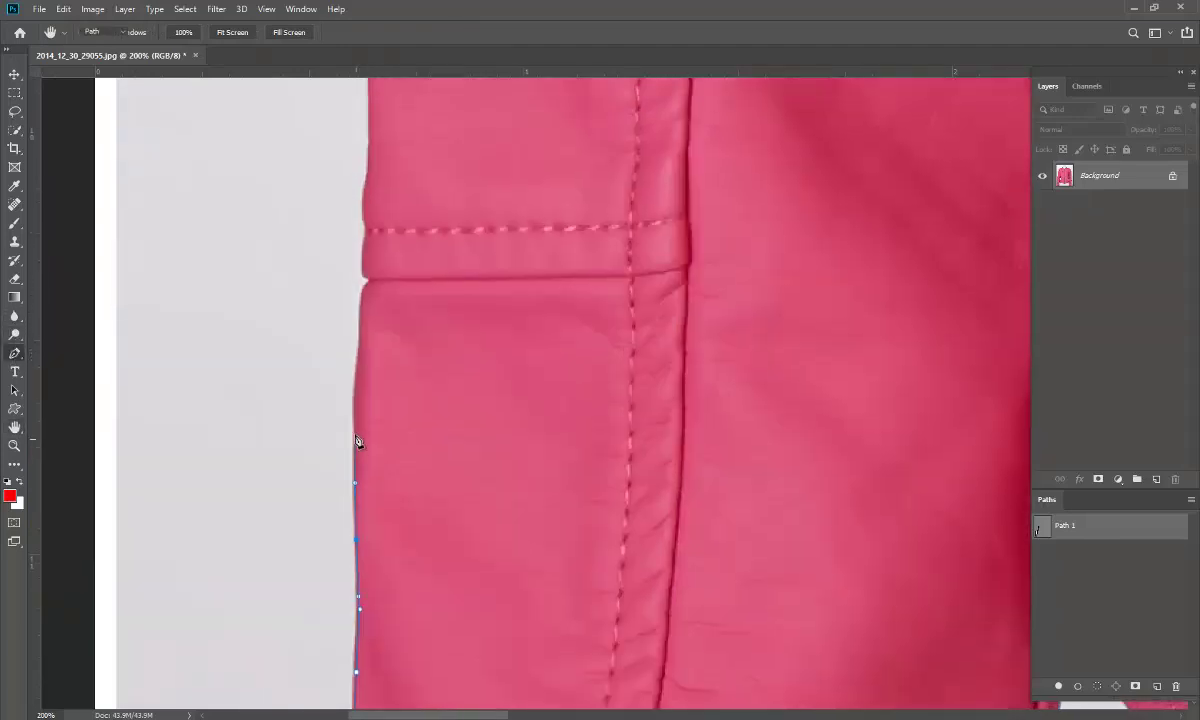
left_click(359, 307)
left_click(362, 253)
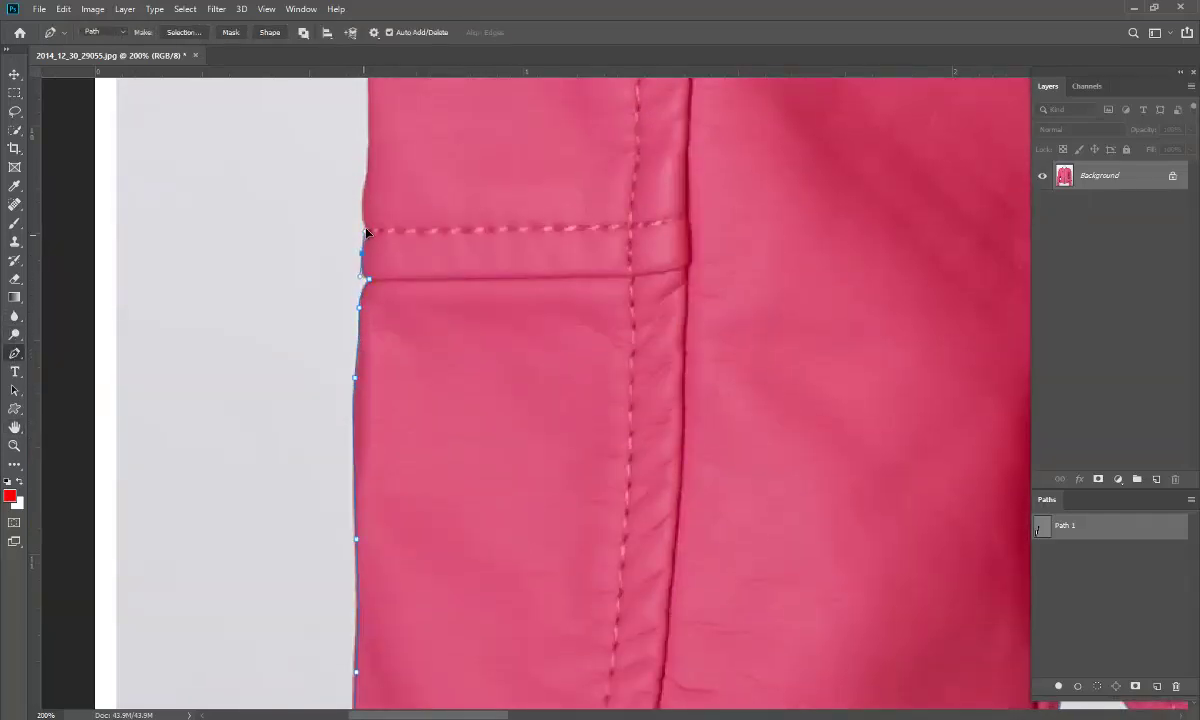
left_click_drag(375, 148, 380, 510)
left_click(373, 408)
left_click(386, 267)
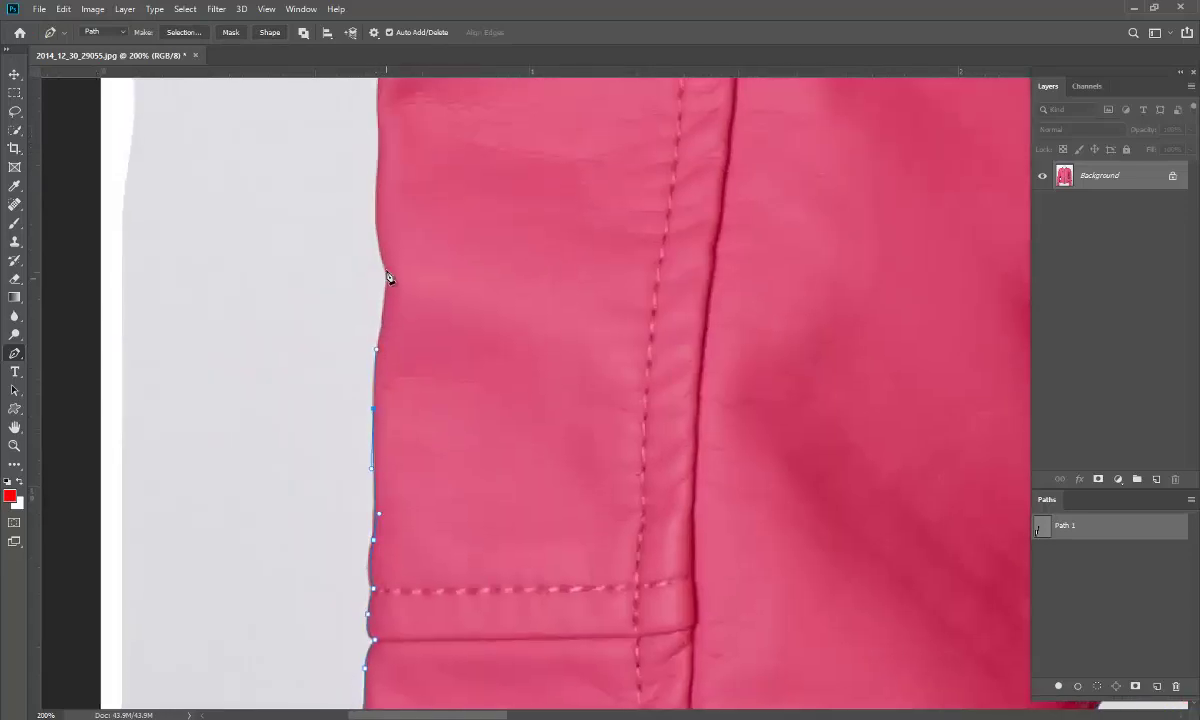
mouse_move(376, 197)
left_mouse_down()
mouse_move(380, 140)
mouse_move(383, 423)
left_mouse_up()
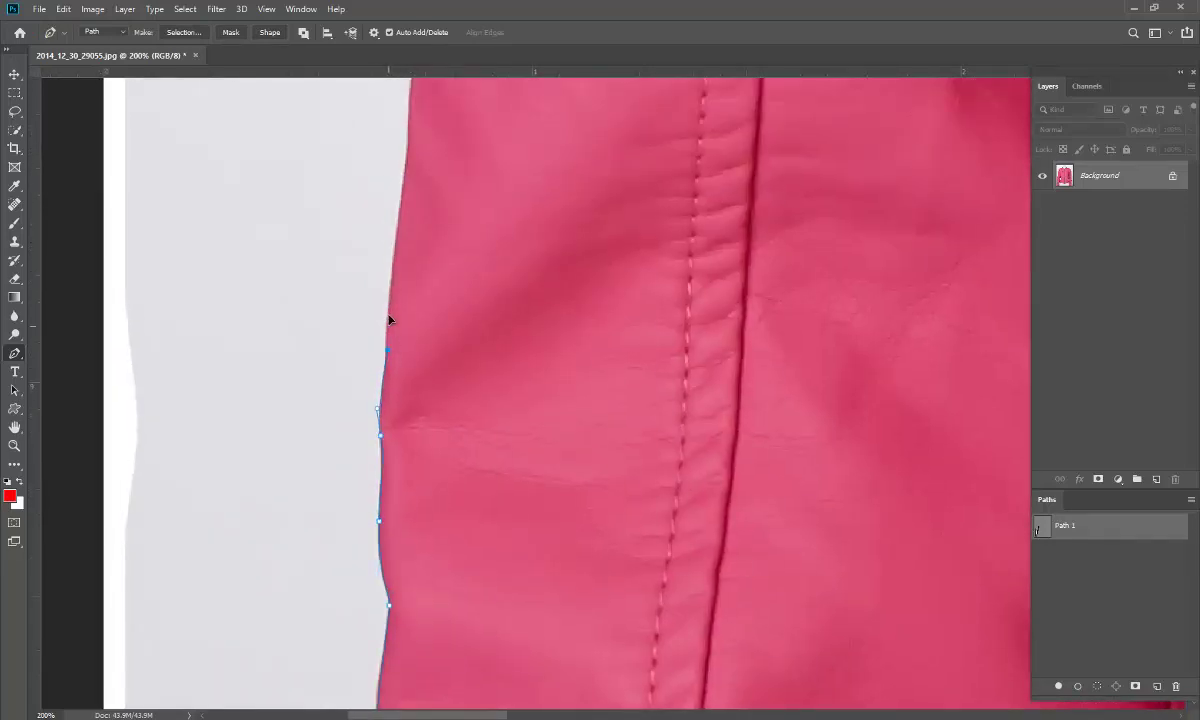
Climb the jacket's left outer edge past the seam bands toward the shoulder.
left_click_drag(410, 180, 412, 578)
left_click(414, 486)
left_click(414, 440)
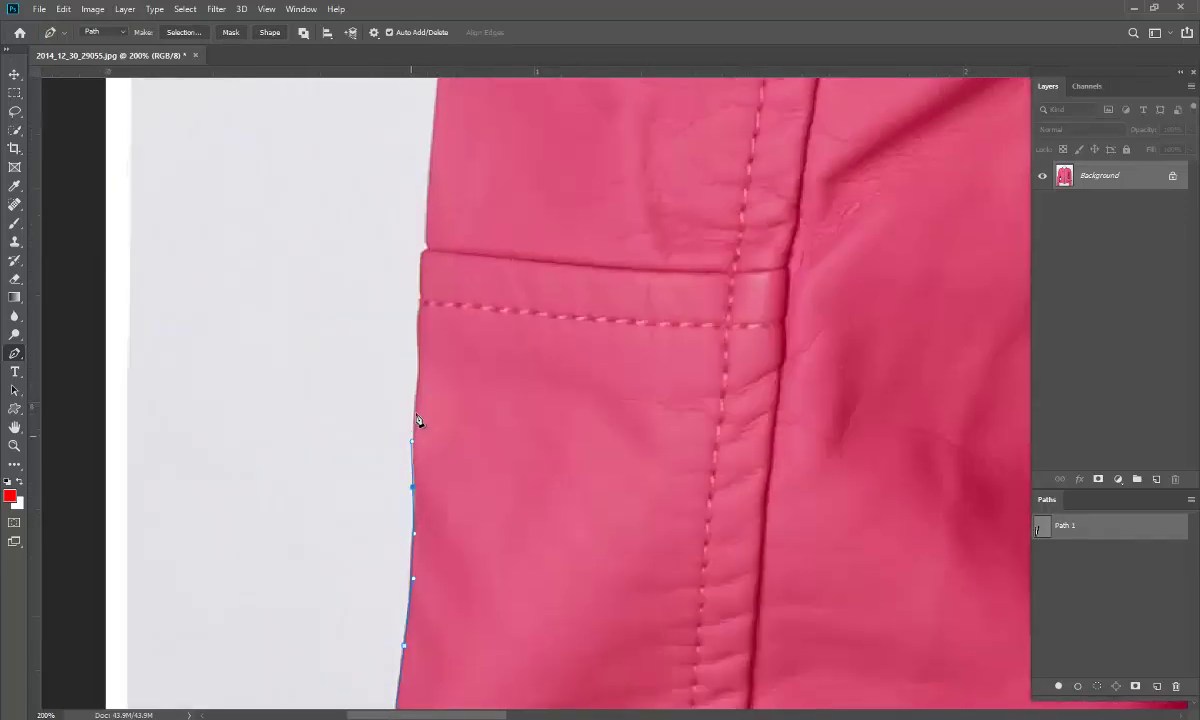
left_click(417, 386)
left_click(420, 300)
scroll(410, 330, "up", 5)
left_click(419, 321)
left_click(434, 225)
Extend the pen path up the jacket's side and along the shoulder edge.
scroll(475, 278, "up", 5)
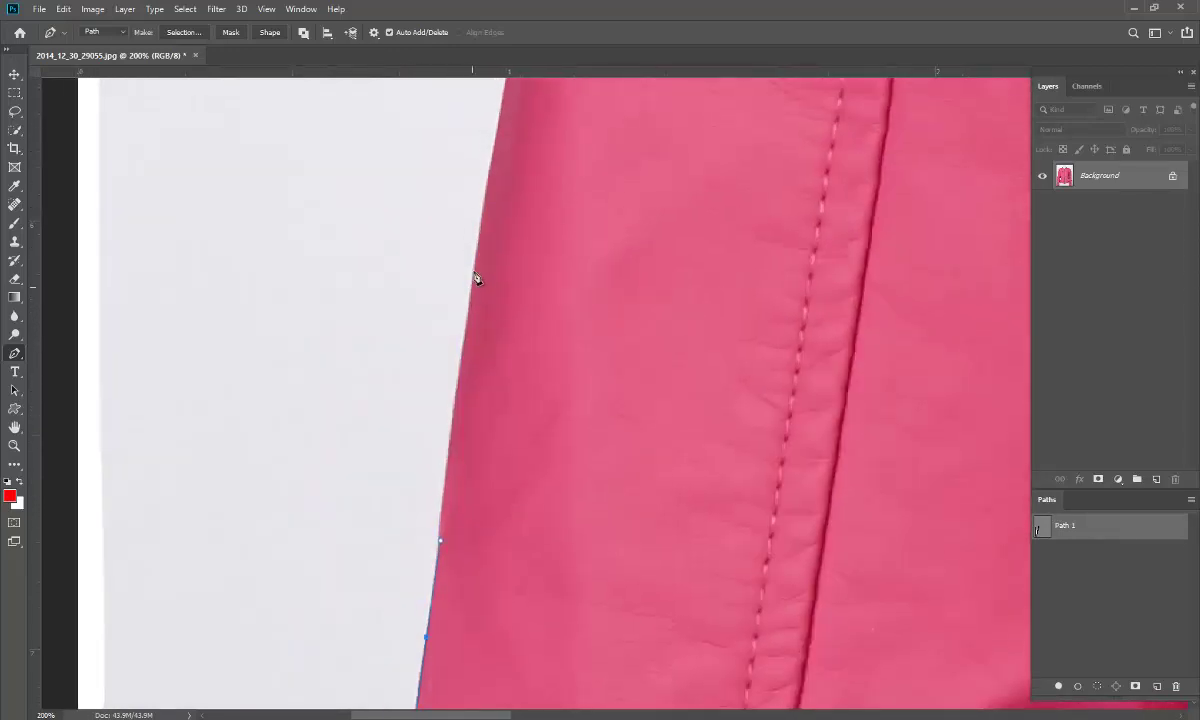
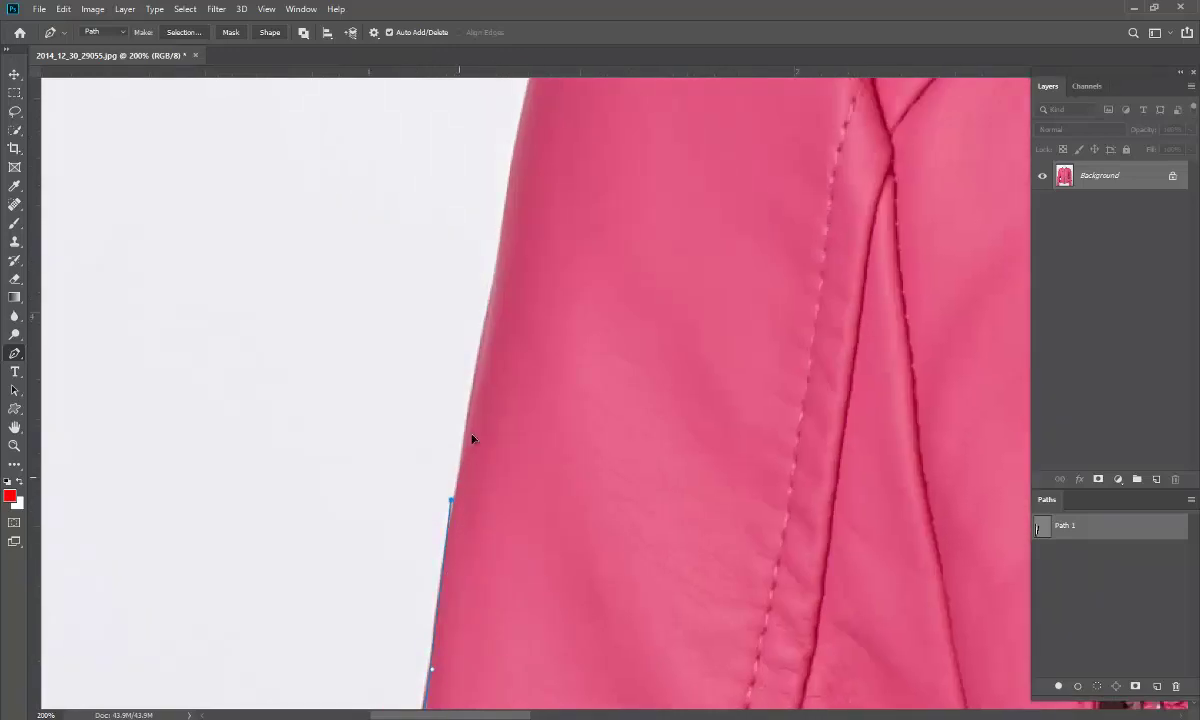
Extend the pen path up the jacket's side and along the shoulder edge.
left_click(468, 437)
left_click(479, 355)
scroll(494, 219, "up", 5)
left_click(492, 325)
scroll(518, 224, "up", 5)
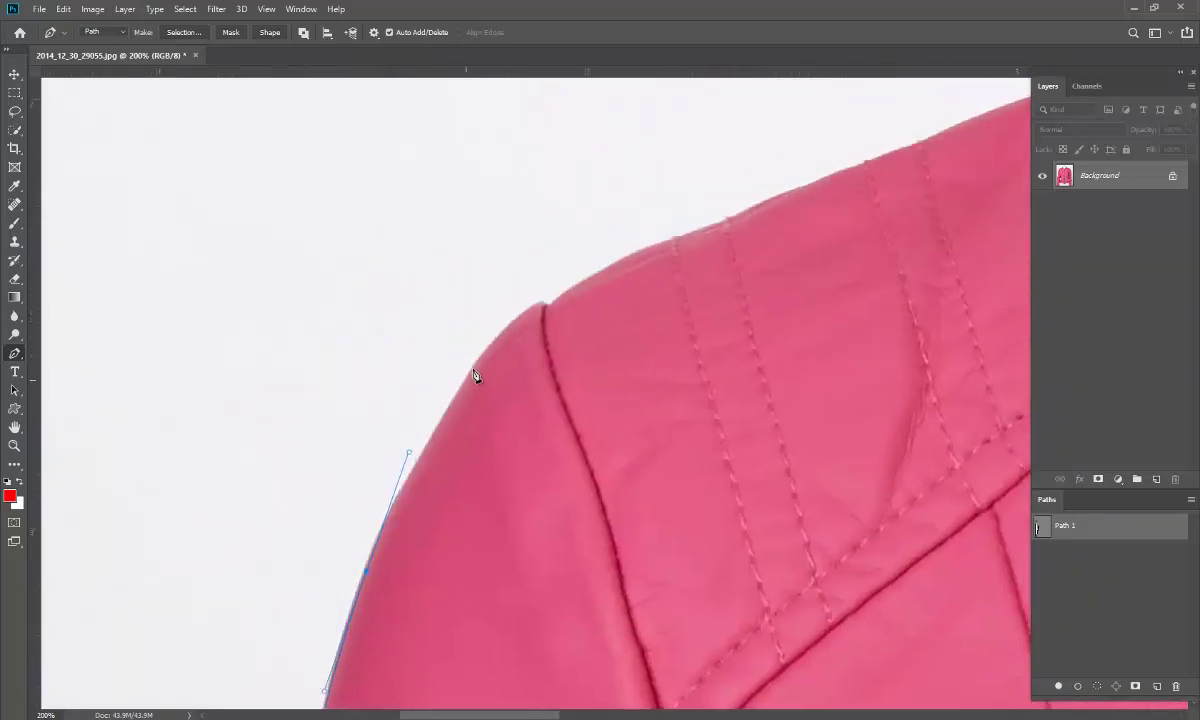
left_click(435, 432)
left_click(493, 342)
left_click(549, 304)
scroll(586, 278, "up", 5)
left_click(431, 357)
left_click(512, 326)
left_click(570, 301)
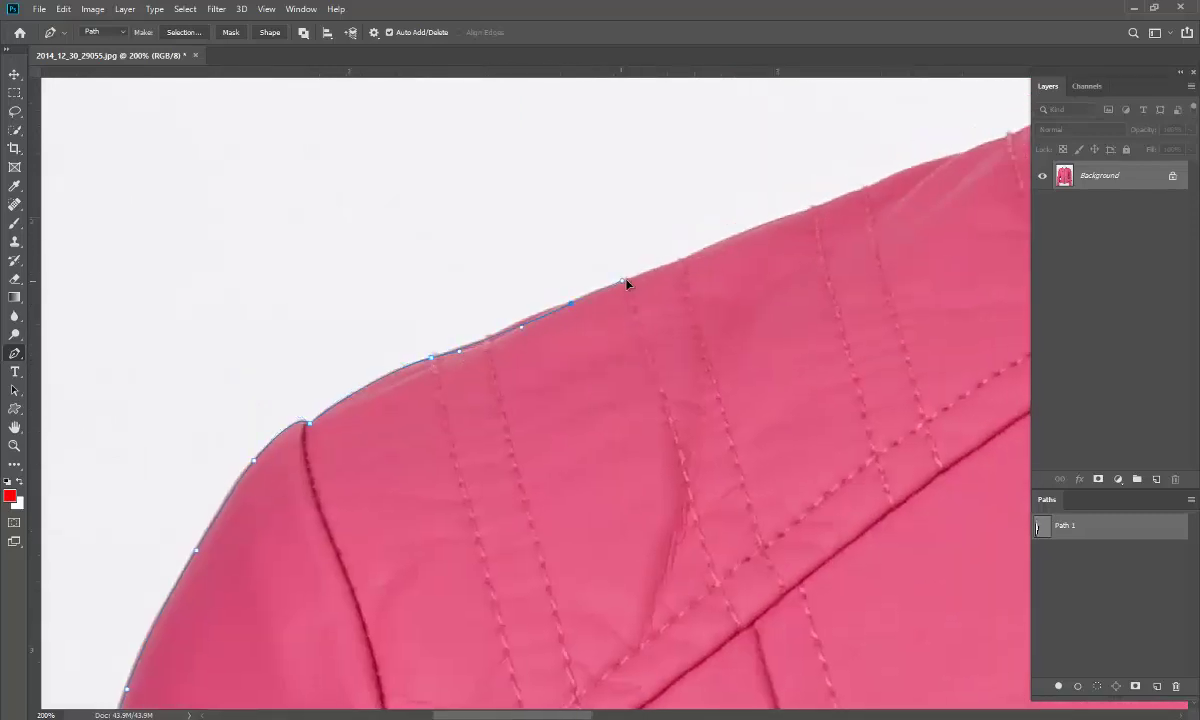
left_click(630, 278)
left_click(677, 262)
left_click(754, 229)
left_click(815, 209)
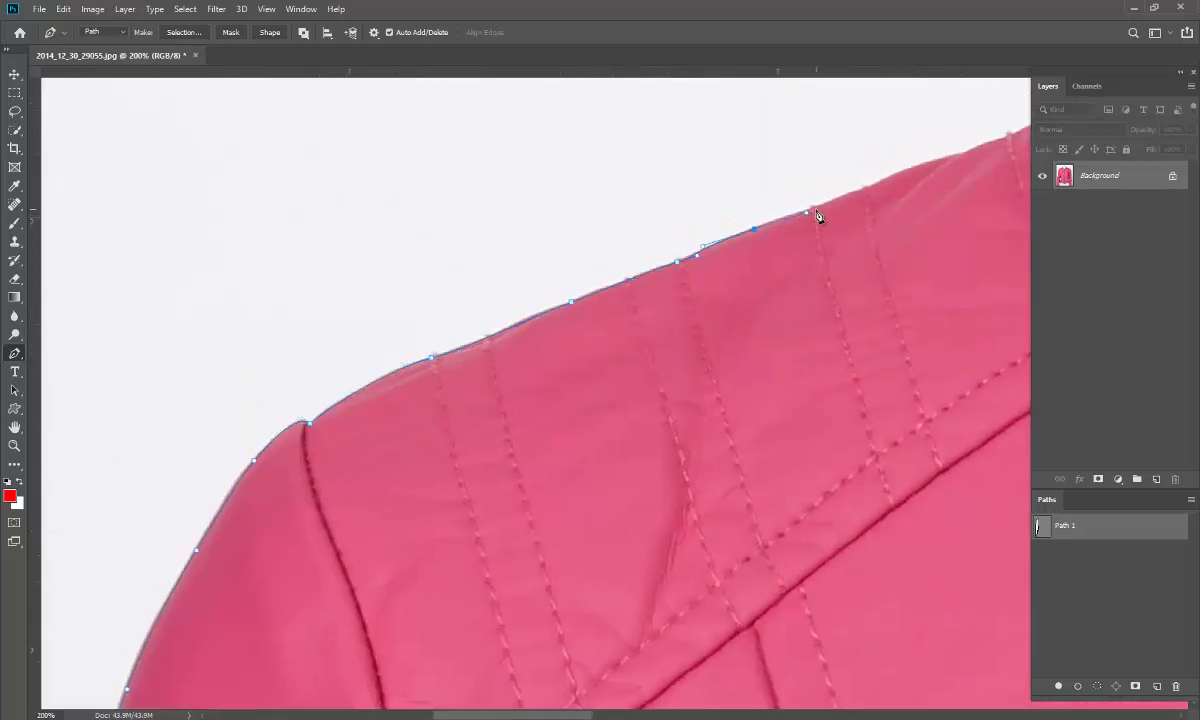
left_click(866, 188)
Trace the path around the first collar tip and down its edge to the zipper.
left_click_drag(981, 155, 163, 433)
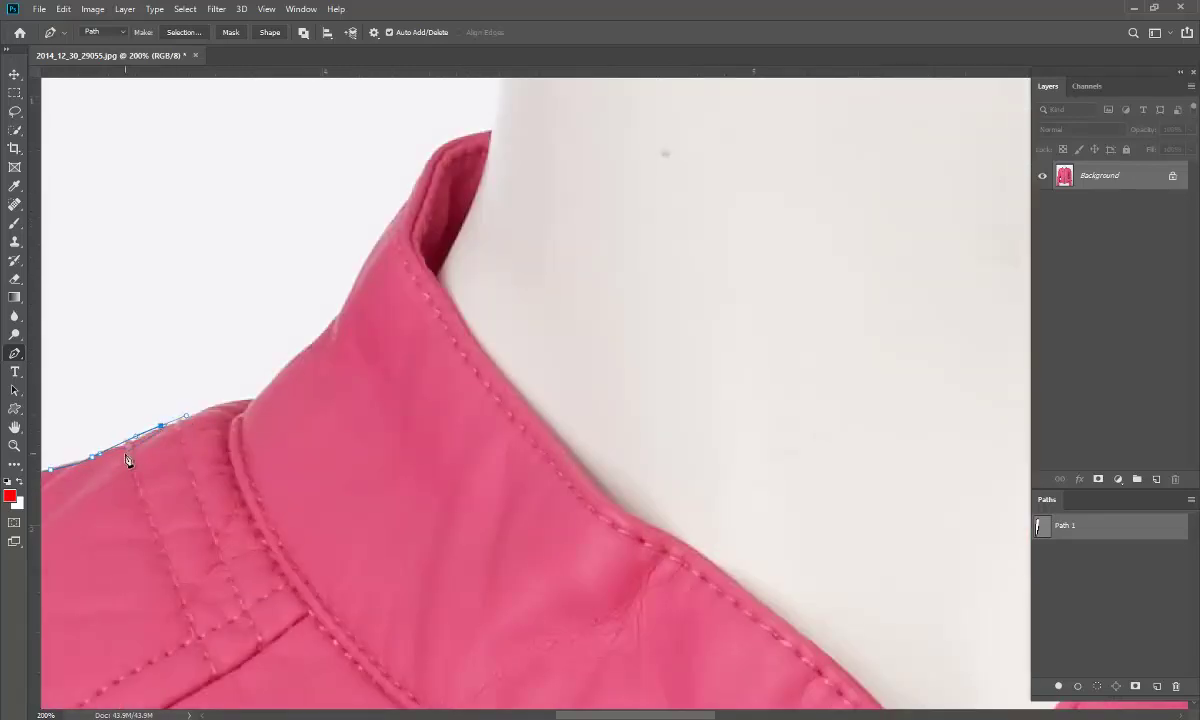
left_click(208, 407)
left_click(228, 403)
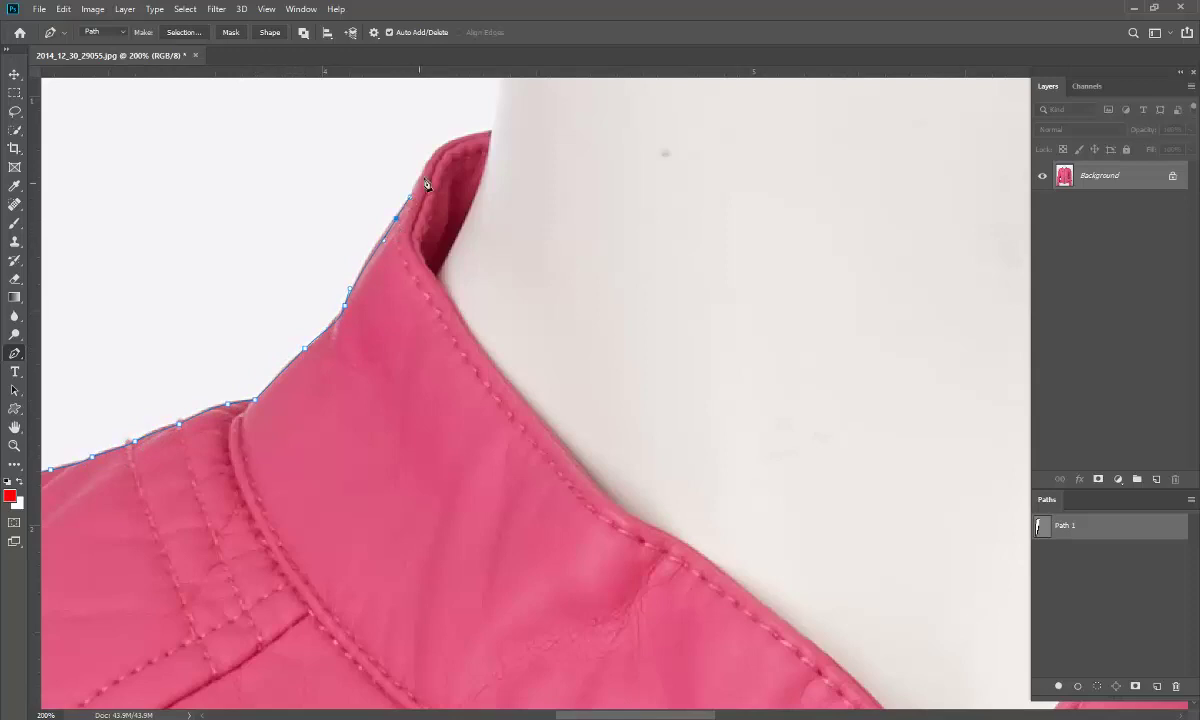
left_click_drag(426, 172, 433, 155)
left_click(490, 132)
left_click(466, 211)
left_click(451, 246)
left_click(432, 276)
left_click(521, 406)
left_click(640, 521)
left_click_drag(640, 521, 390, 209)
left_click(471, 258)
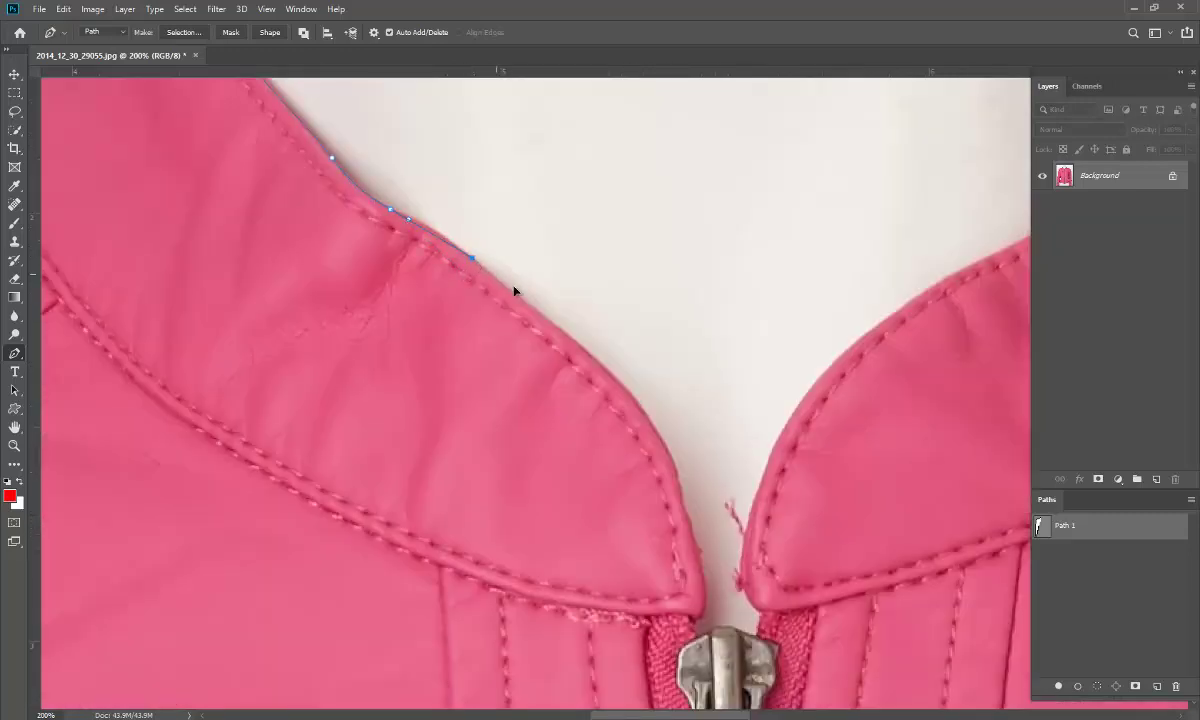
left_click(529, 301)
left_click(611, 368)
left_click(645, 416)
left_click(697, 554)
left_click(709, 607)
Trace up the other collar edge, around its top and down its outer side.
left_click(817, 385)
left_click(876, 324)
left_click_drag(876, 324, 230, 440)
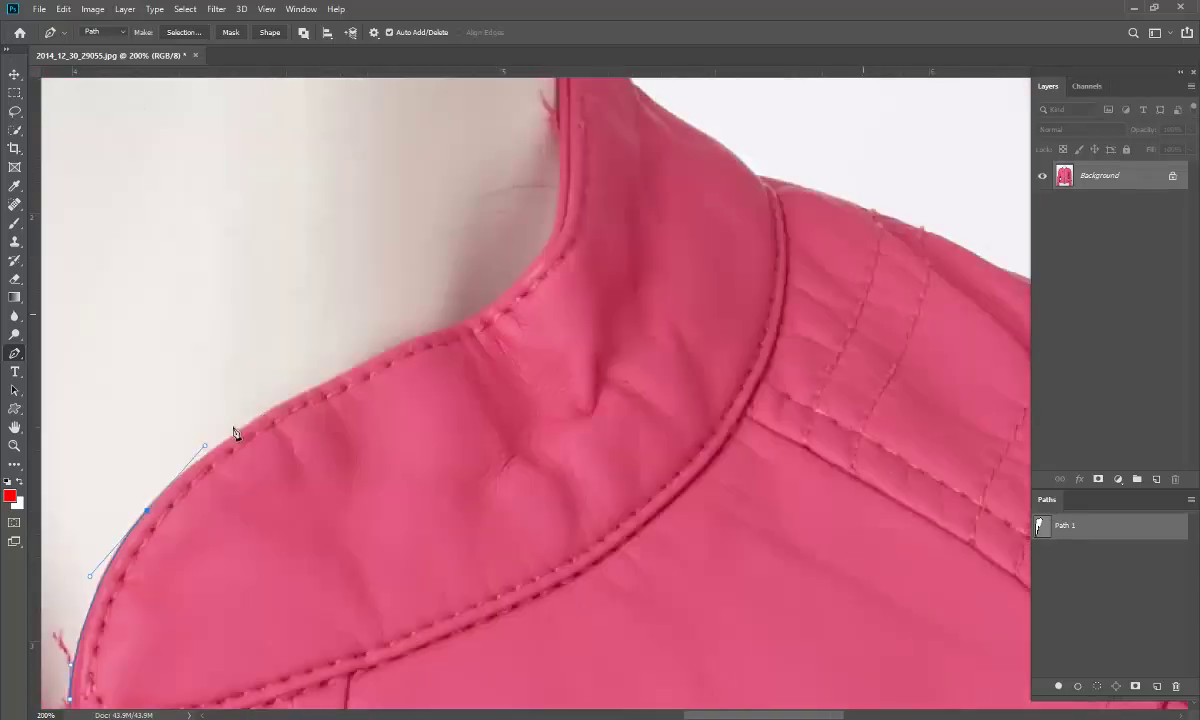
left_click(333, 377)
left_click_drag(438, 332, 464, 327)
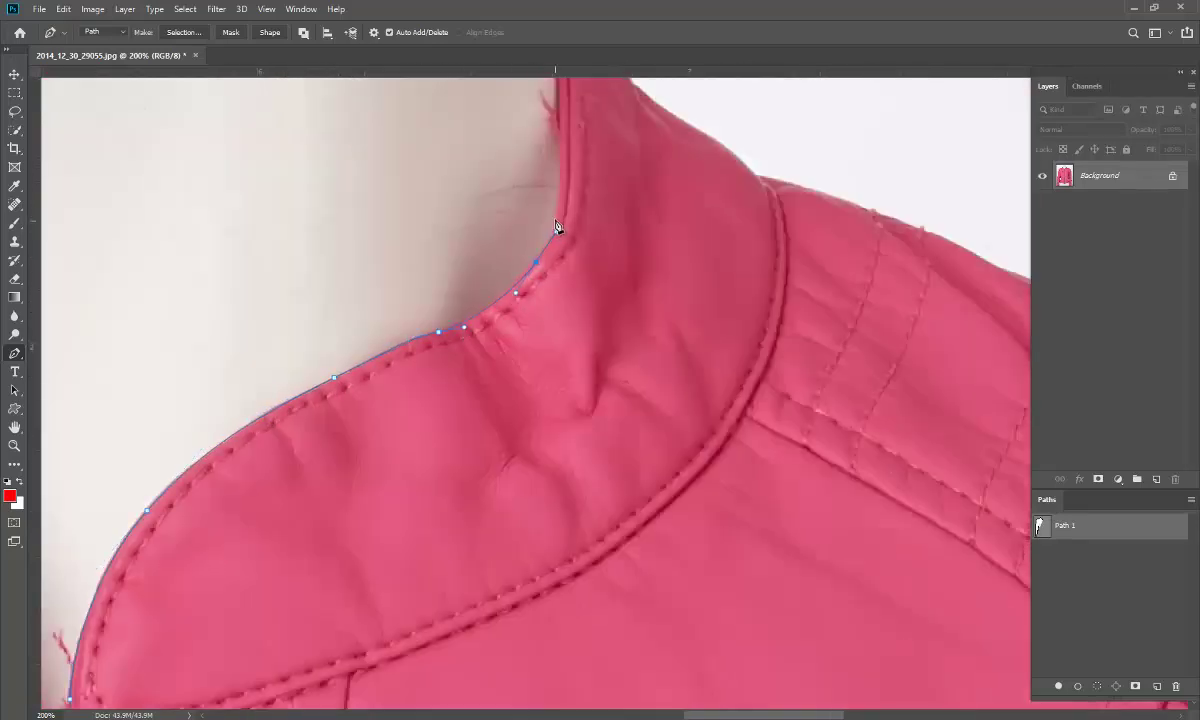
left_click(559, 170)
left_click_drag(530, 120, 563, 445)
left_click(584, 369)
left_click(554, 310)
left_click(547, 270)
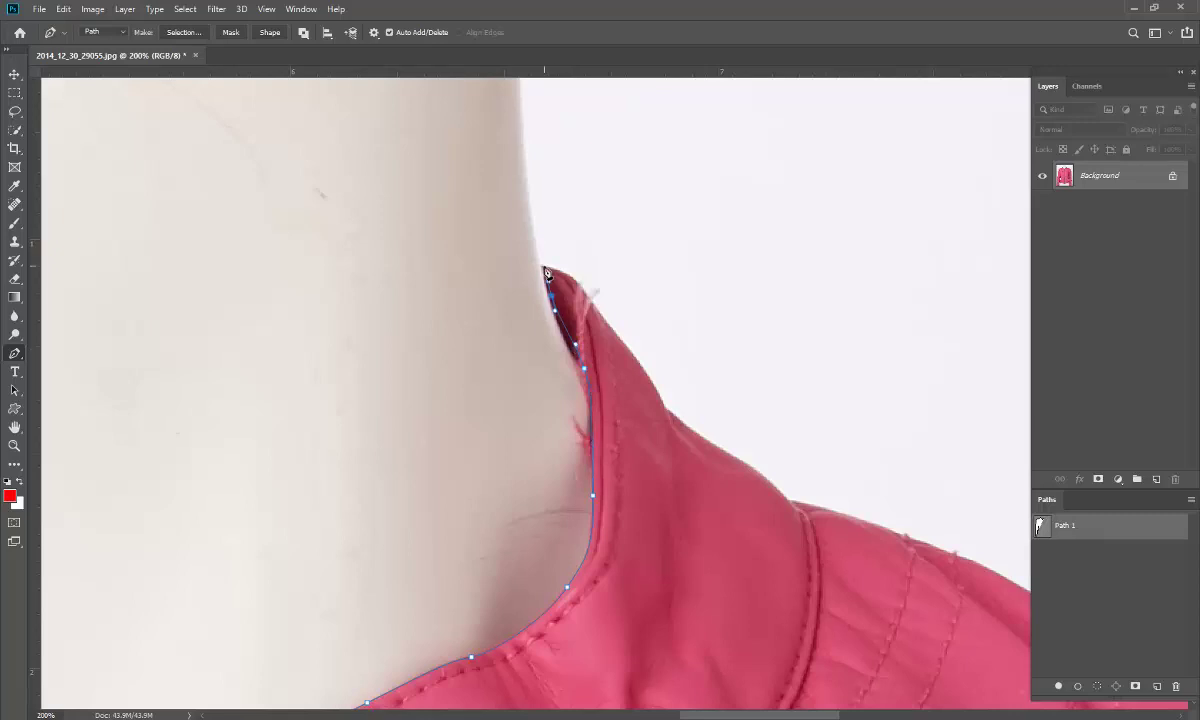
left_click(577, 284)
left_click(609, 328)
left_click_drag(660, 400, 668, 412)
left_click(836, 513)
Continue the path along the far shoulder and over the top of the sleeve.
left_click_drag(898, 538, 310, 288)
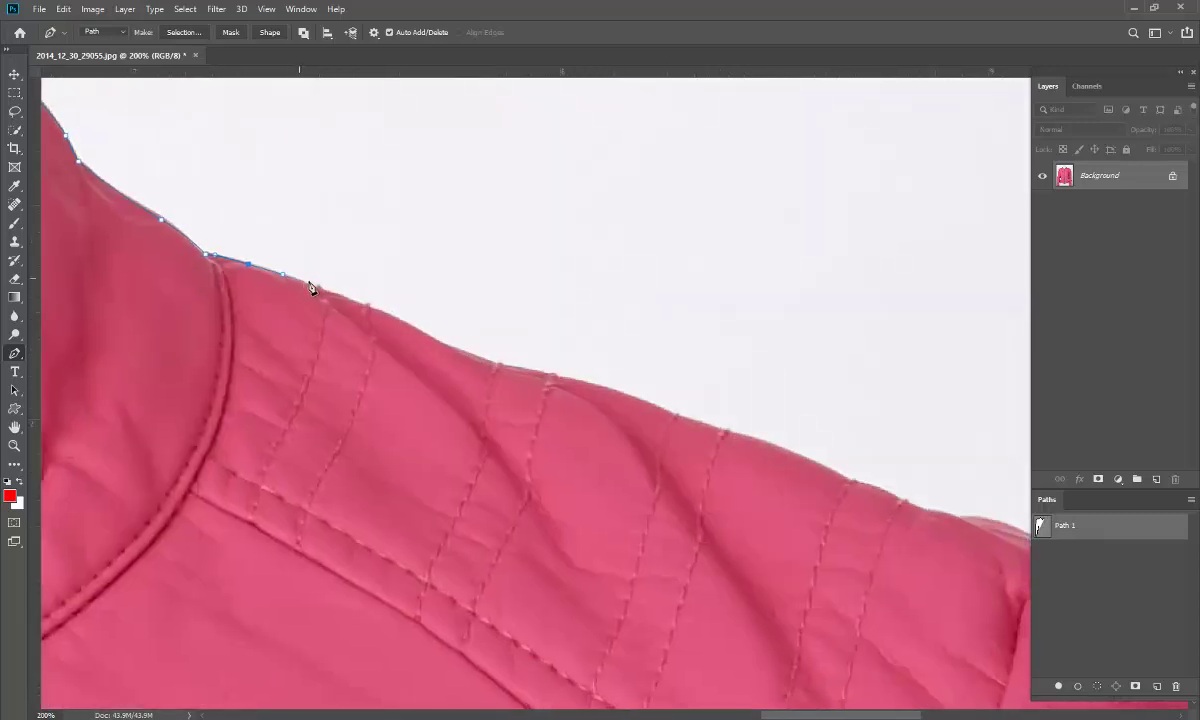
left_click(600, 386)
left_click(643, 398)
left_click(804, 457)
left_click(837, 470)
left_click(857, 483)
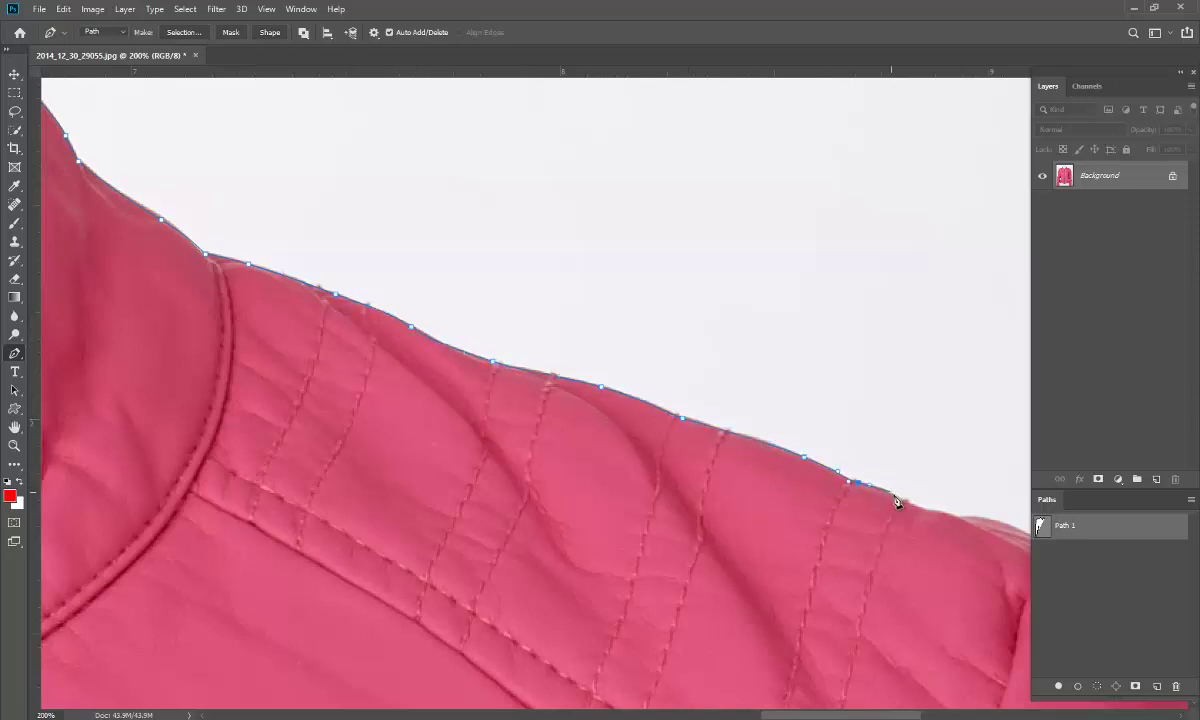
left_click_drag(946, 519, 258, 304)
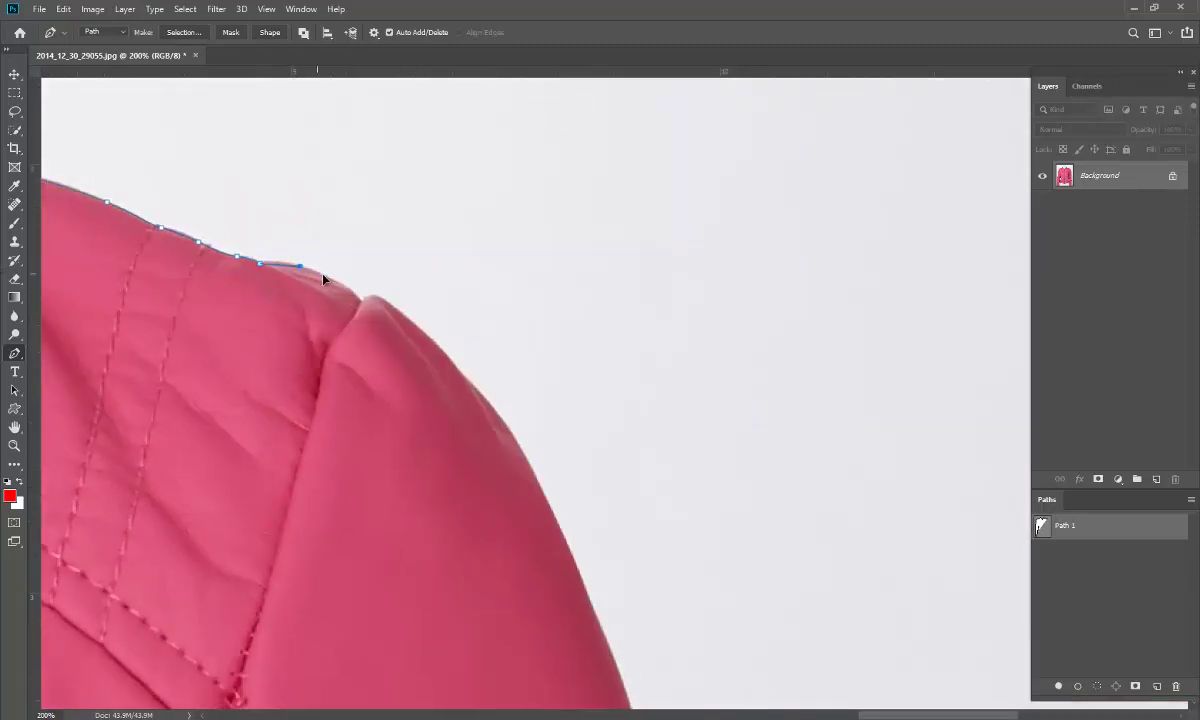
left_click_drag(381, 299, 396, 305)
Trace the path down the jacket's outer side to the pocket seam.
left_click_drag(438, 347, 482, 395)
scroll(452, 424, "down", 5)
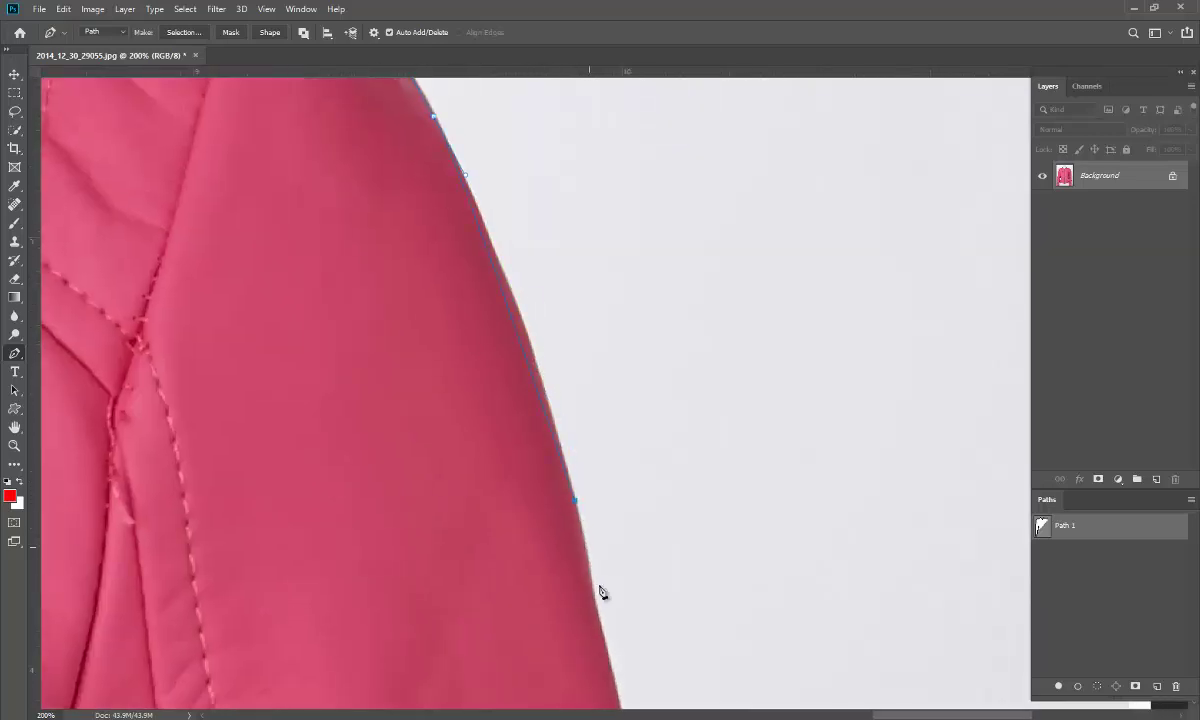
left_click_drag(600, 592, 579, 600)
scroll(579, 600, "down", 5)
left_click(575, 352)
left_click(585, 414)
left_click_drag(600, 521, 605, 527)
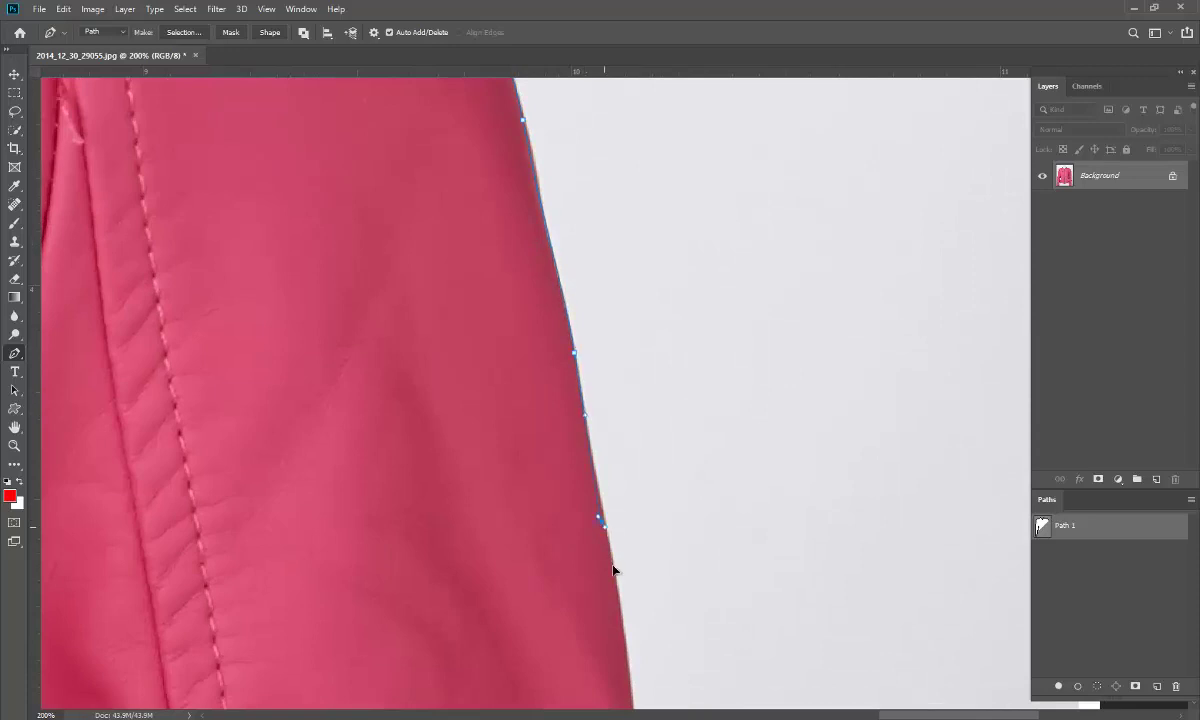
scroll(617, 615, "down", 5)
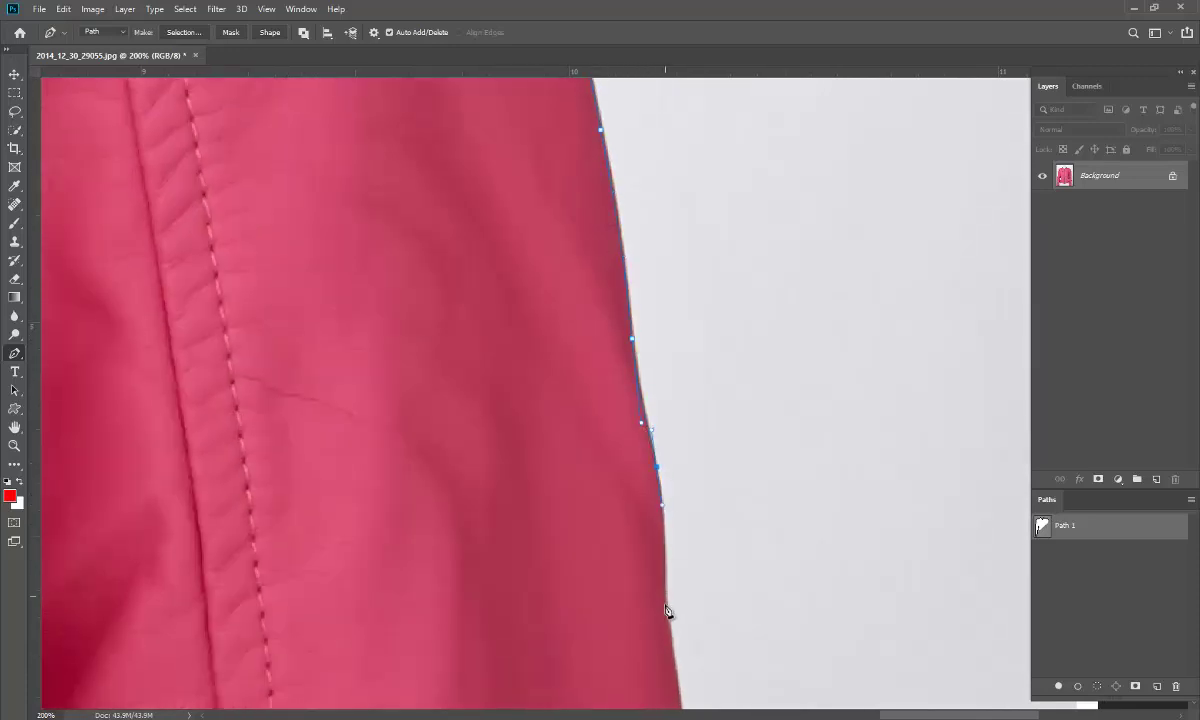
scroll(632, 525, "down", 4)
left_click(632, 291)
left_click(642, 433)
left_click(651, 576)
scroll(657, 552, "down", 2)
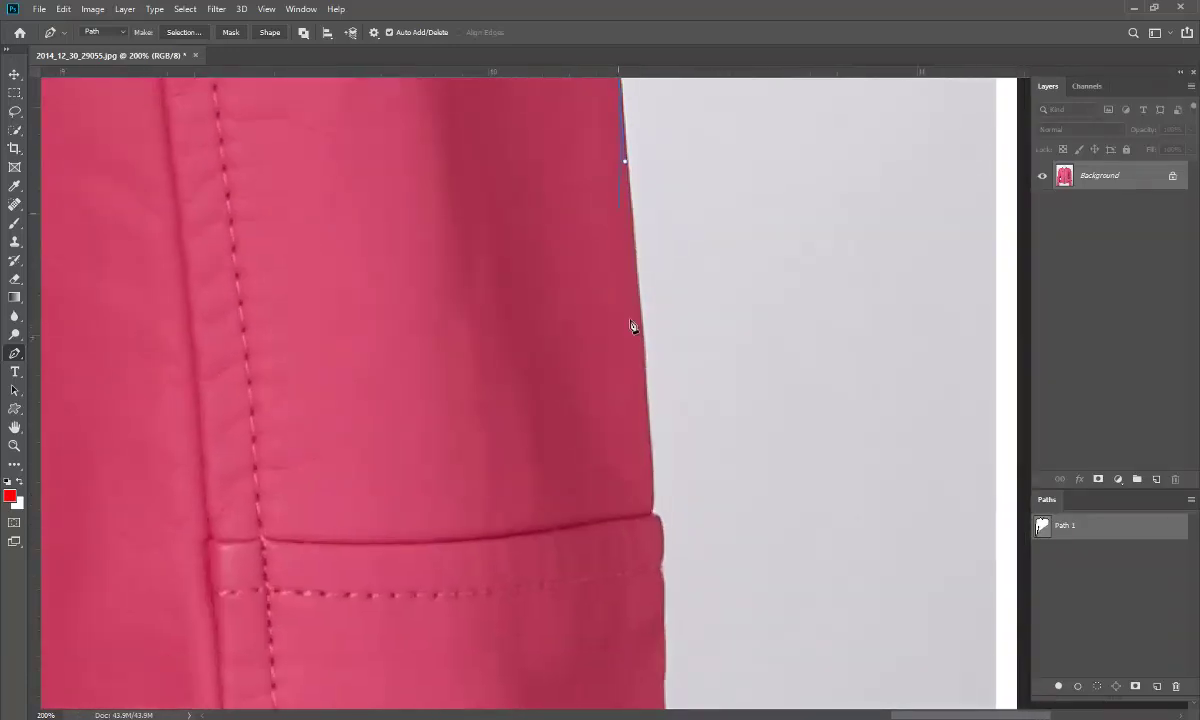
left_click_drag(651, 513, 662, 550)
left_click(662, 549)
Add anchors down the lower stretch of the jacket's outer edge.
left_click_drag(678, 676, 710, 197)
left_click(697, 207)
left_click(703, 350)
left_click(710, 493)
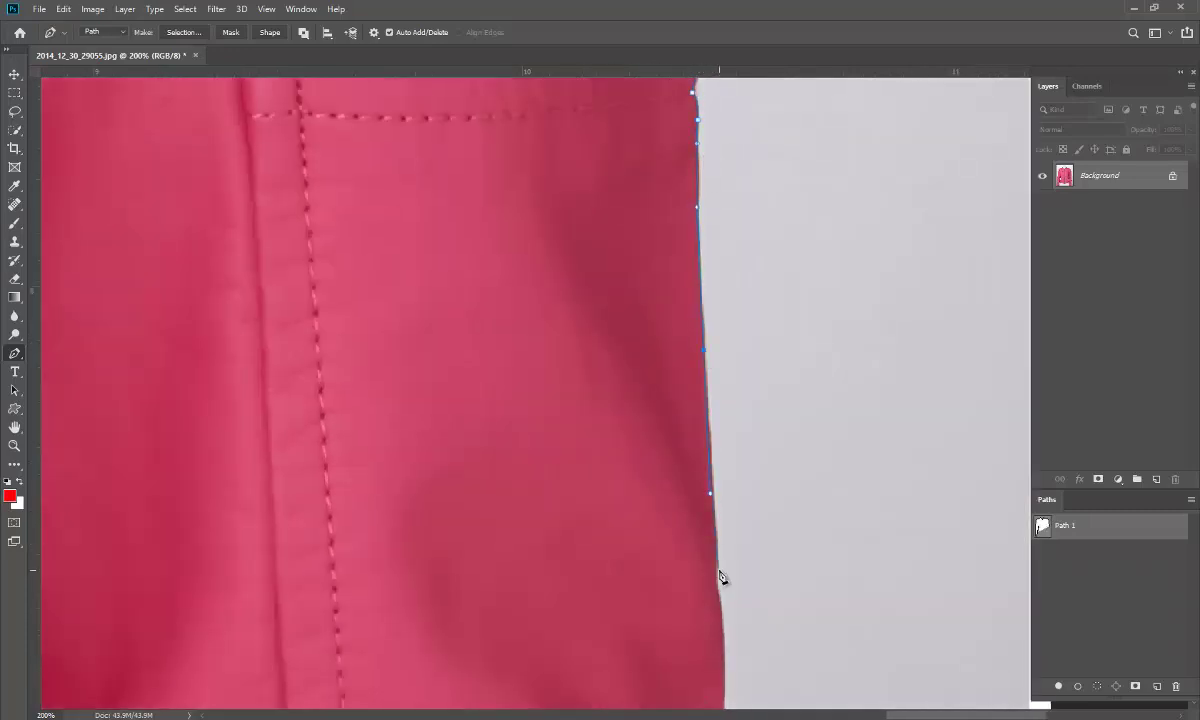
left_click_drag(718, 602, 742, 220)
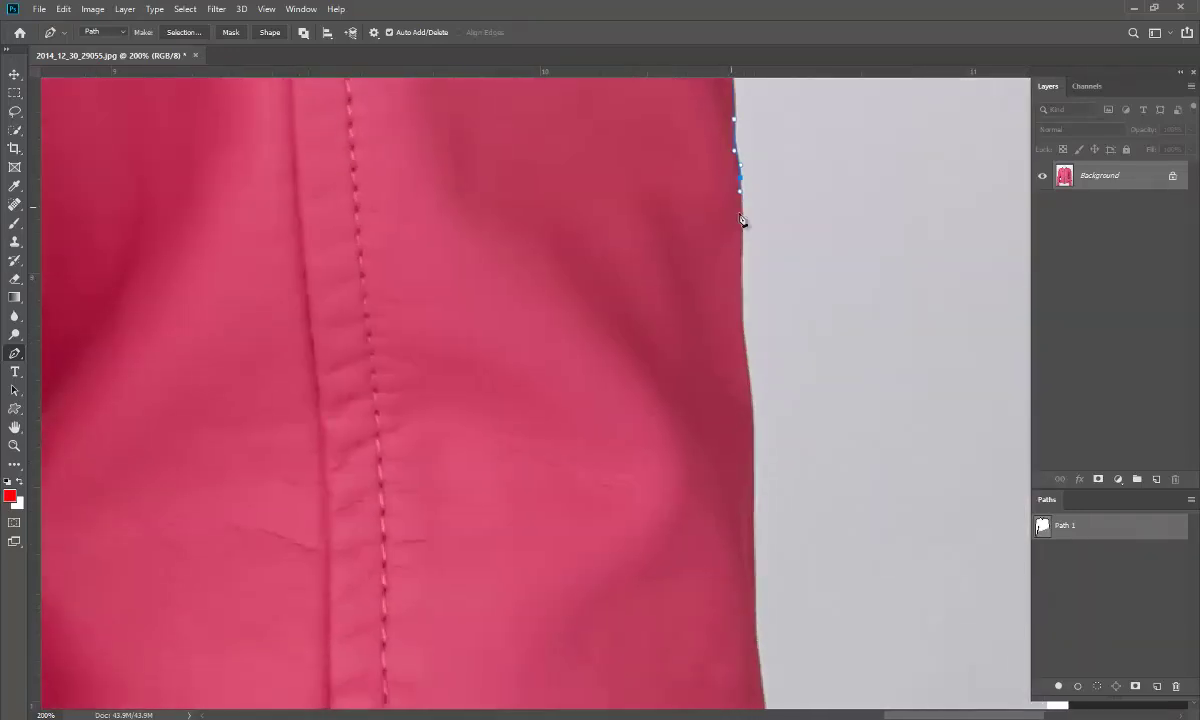
left_click(741, 279)
left_click_drag(768, 511, 729, 242)
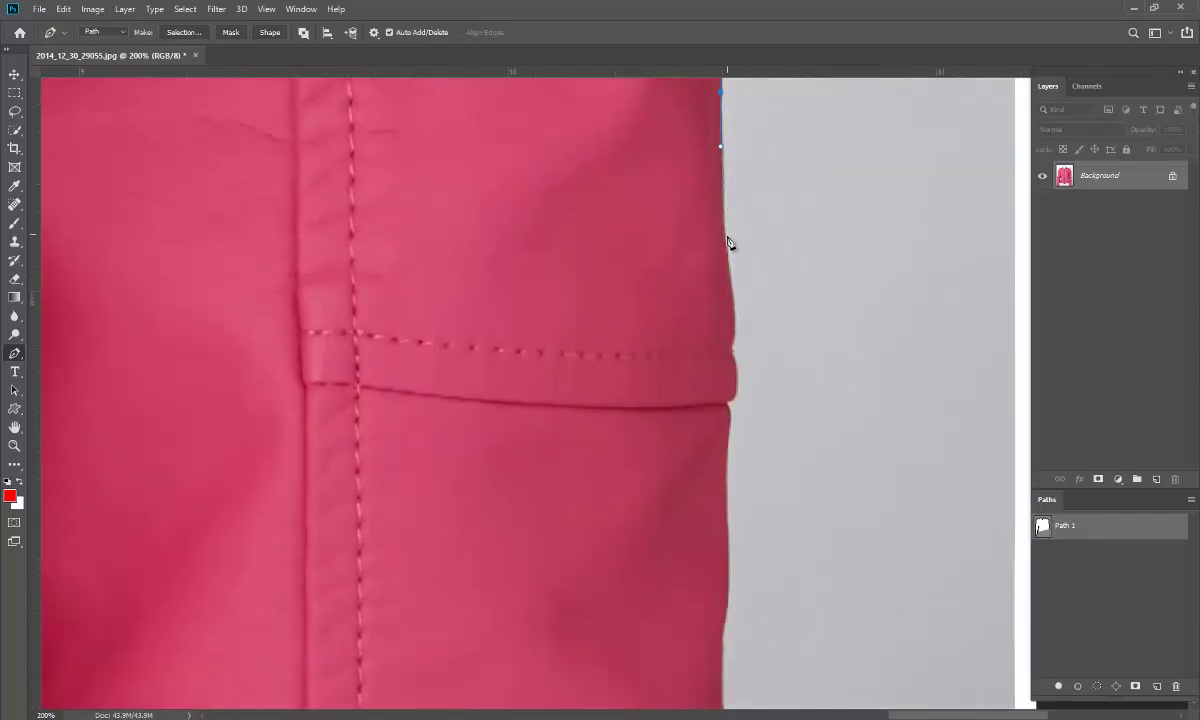
left_click(735, 325)
left_click(737, 395)
left_click_drag(733, 418, 741, 168)
left_click(733, 207)
left_click(733, 265)
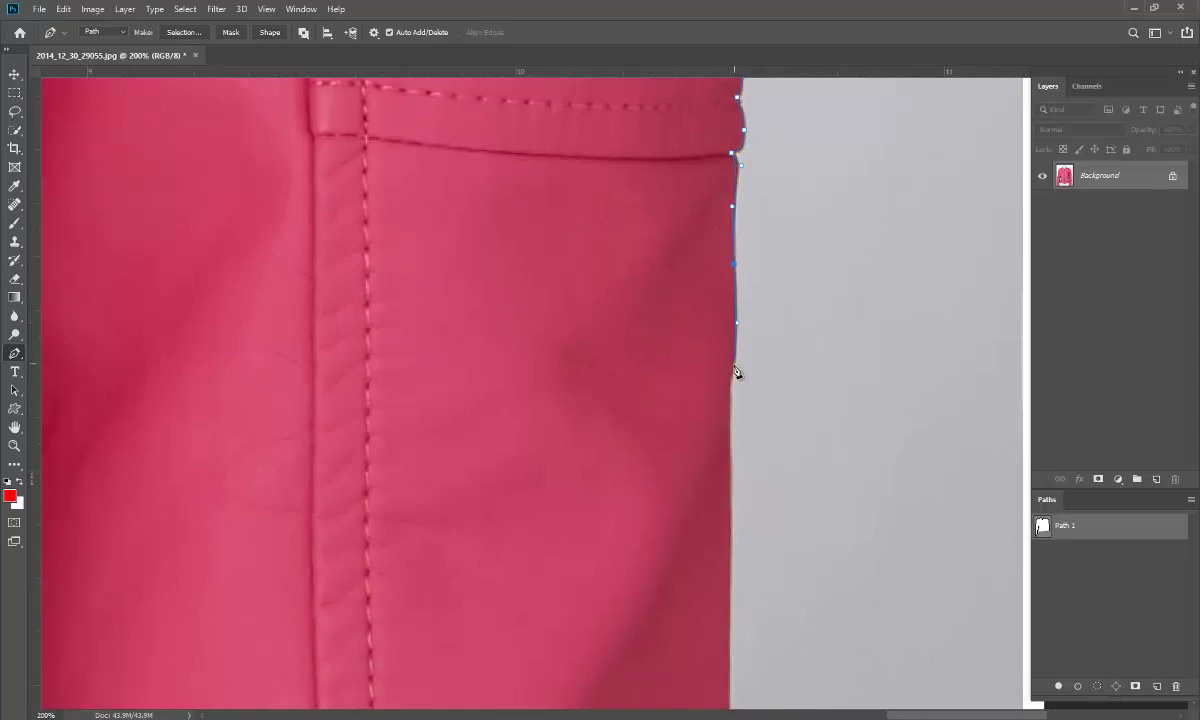
left_click(736, 370)
Curve the path down the remaining edge toward the hem.
left_click_drag(728, 450, 750, 212)
mouse_move(764, 383)
left_mouse_down()
mouse_move(766, 482)
mouse_move(795, 203)
left_mouse_up()
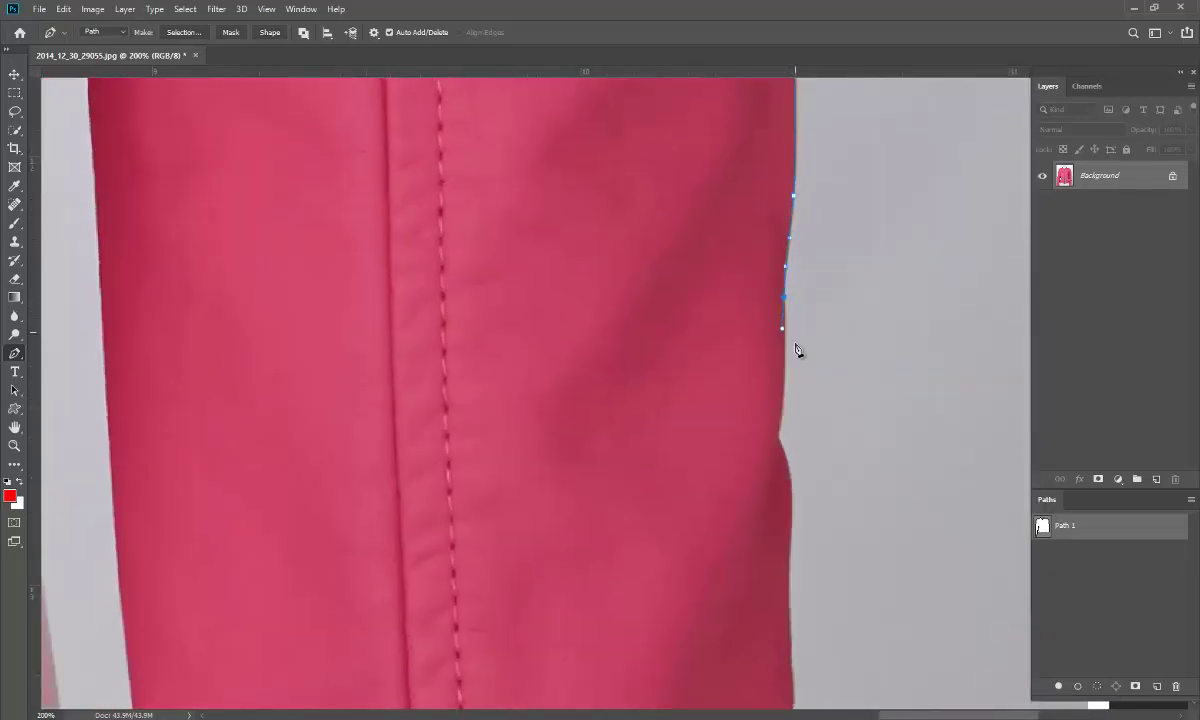
left_click(782, 420)
mouse_move(795, 509)
left_mouse_down()
mouse_move(769, 364)
mouse_move(792, 233)
left_mouse_up()
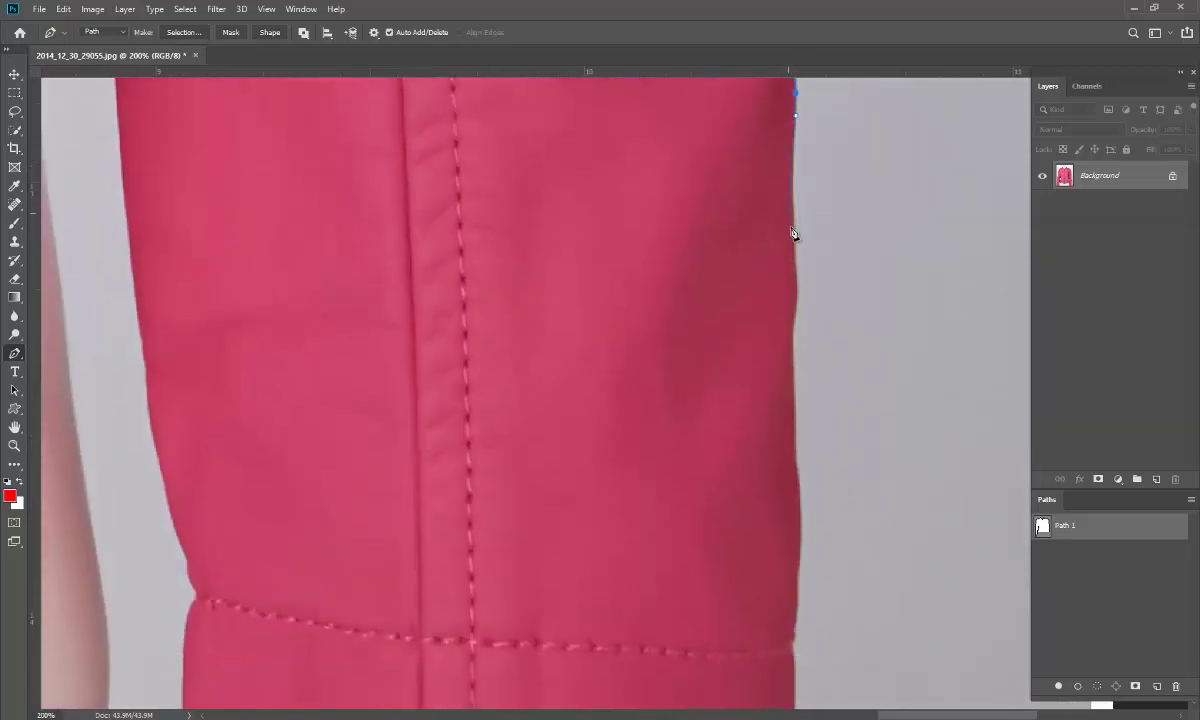
left_click_drag(793, 333, 795, 381)
left_click_drag(797, 668, 888, 183)
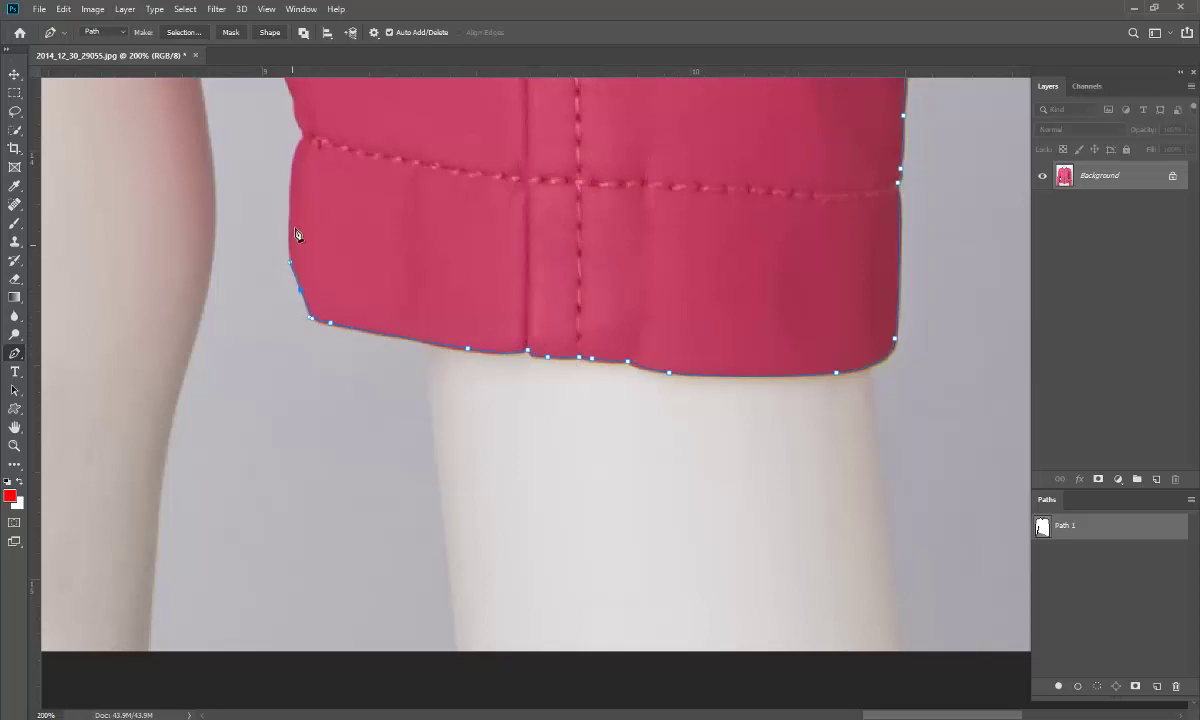
Follow the jacket's inner edge and the gap between arm and body with the path.
left_click_drag(295, 110, 525, 533)
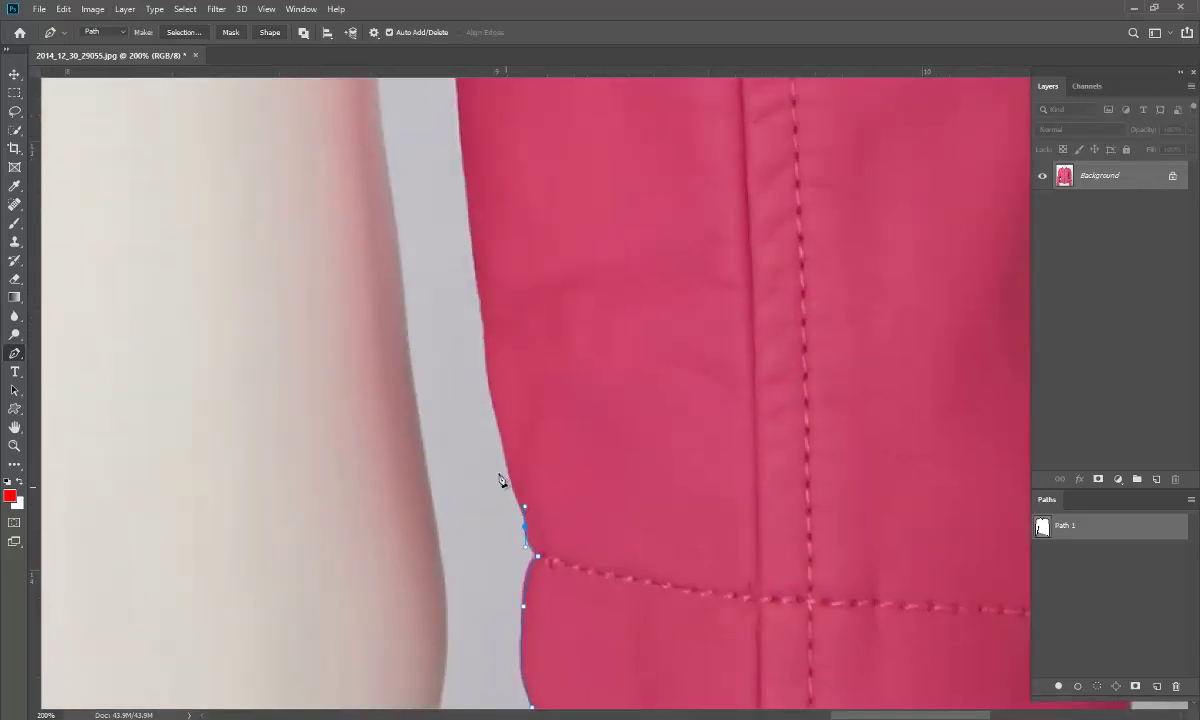
left_click_drag(475, 240, 553, 555)
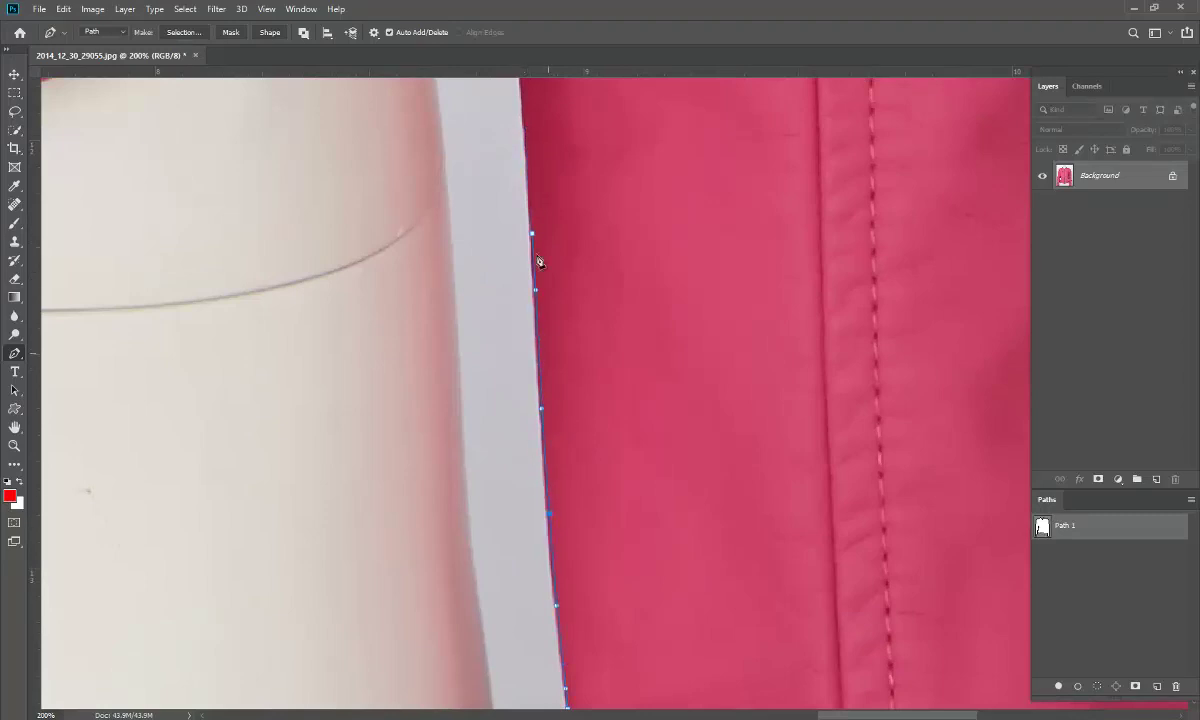
left_click_drag(538, 262, 558, 667)
left_click_drag(518, 195, 564, 514)
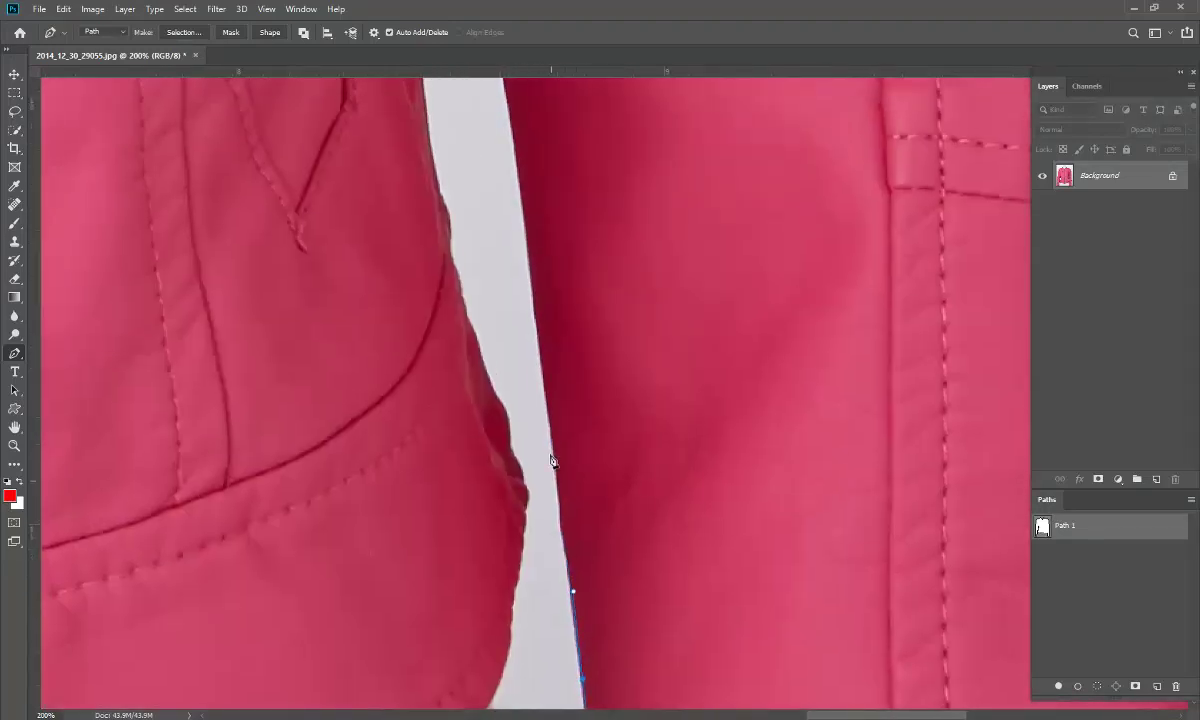
left_click_drag(532, 250, 576, 528)
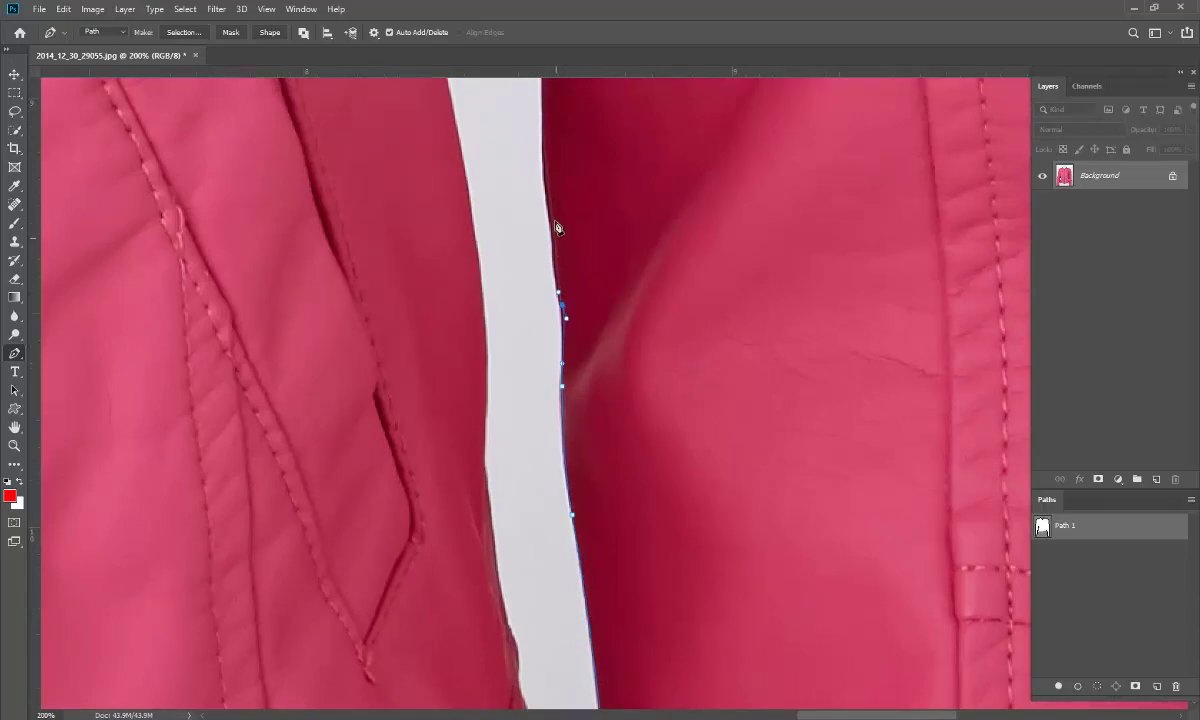
left_click_drag(558, 228, 572, 447)
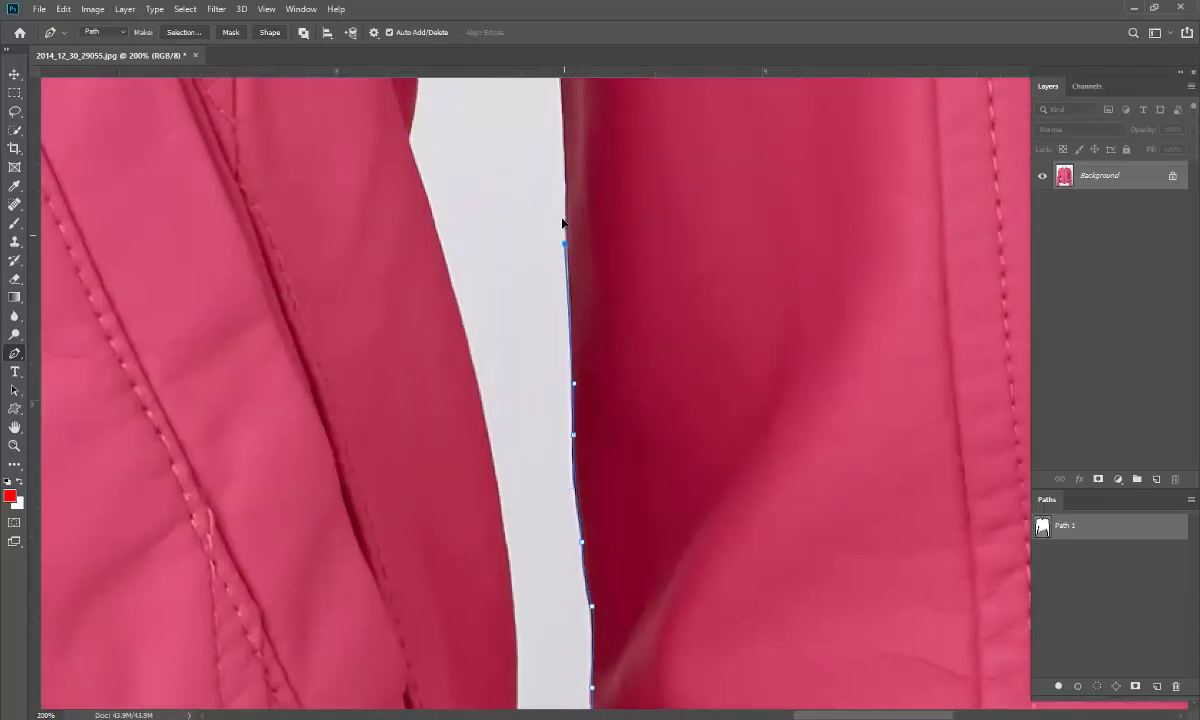
left_click_drag(530, 190, 577, 463)
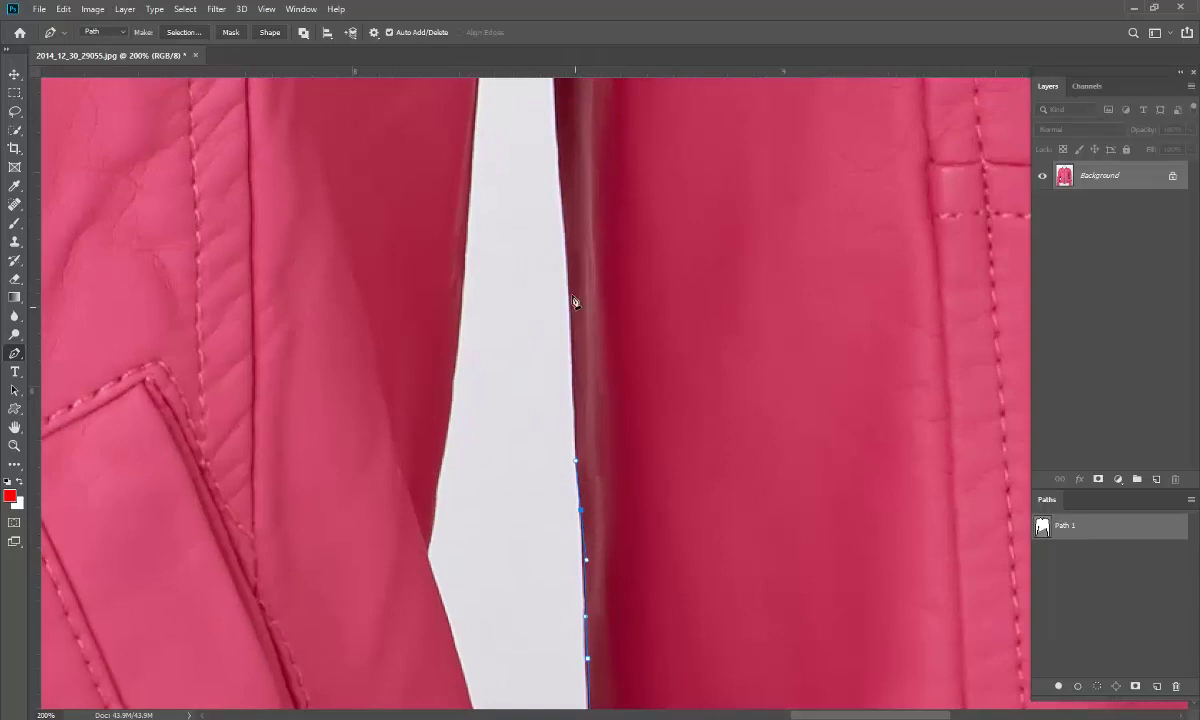
left_click_drag(566, 225, 612, 514)
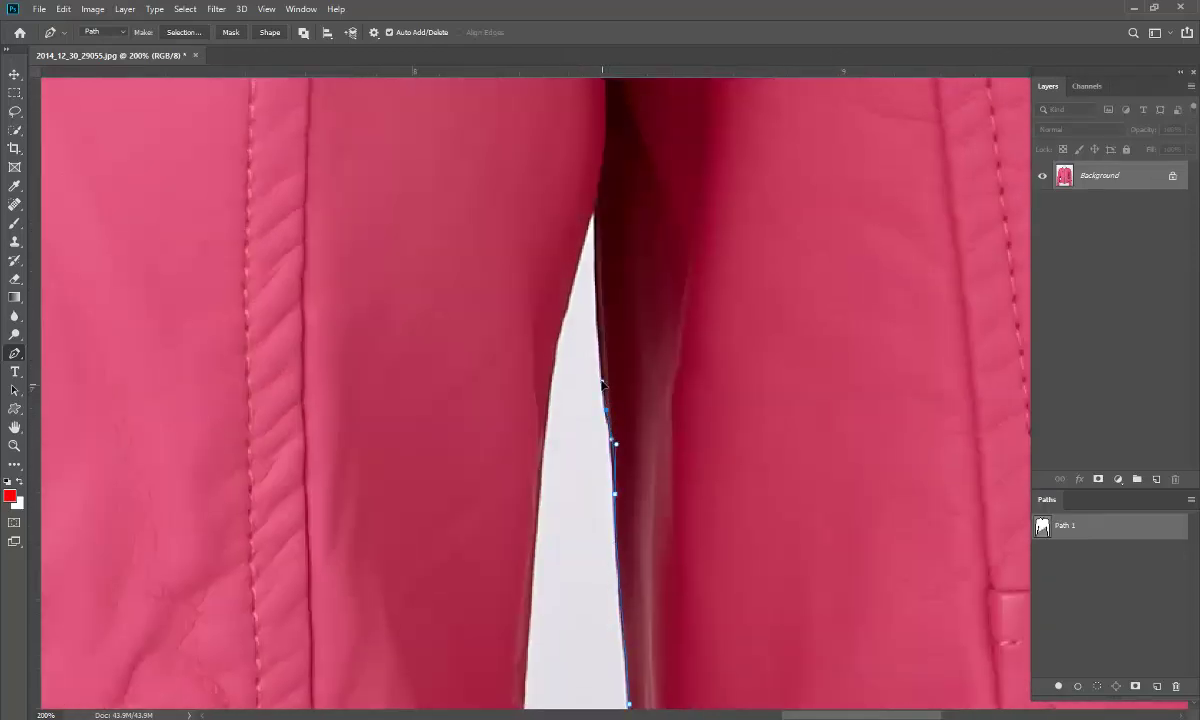
left_click_drag(555, 354, 546, 417)
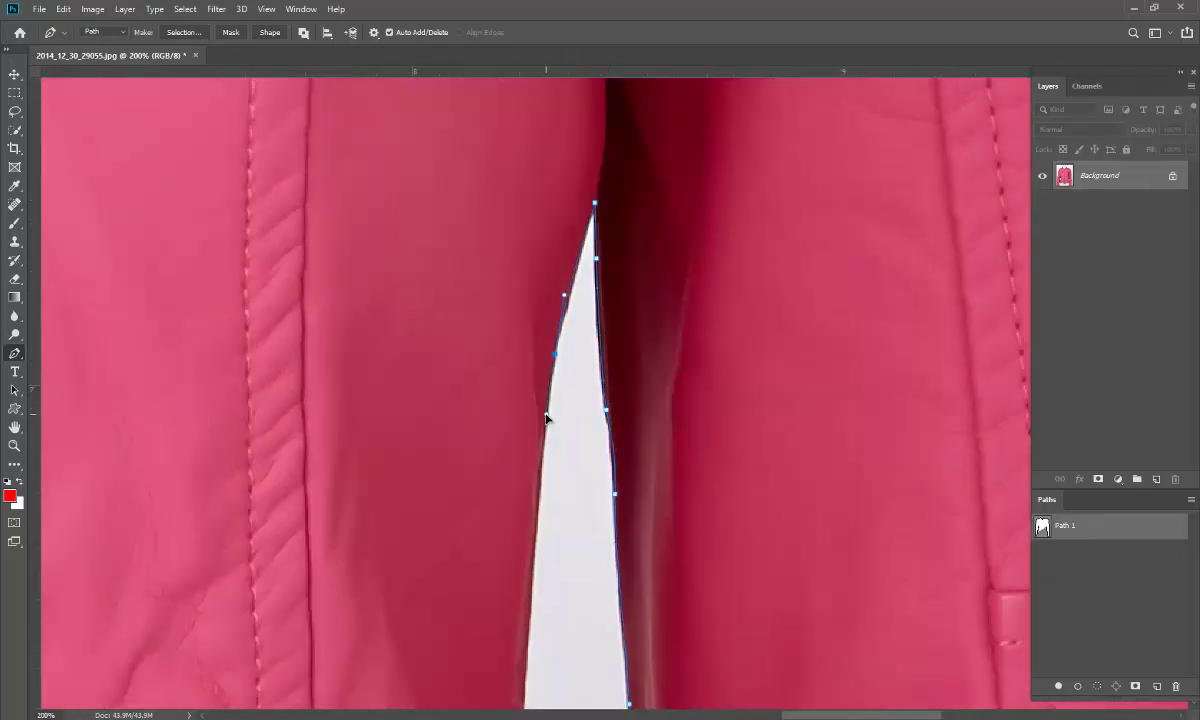
left_click_drag(522, 688, 519, 371)
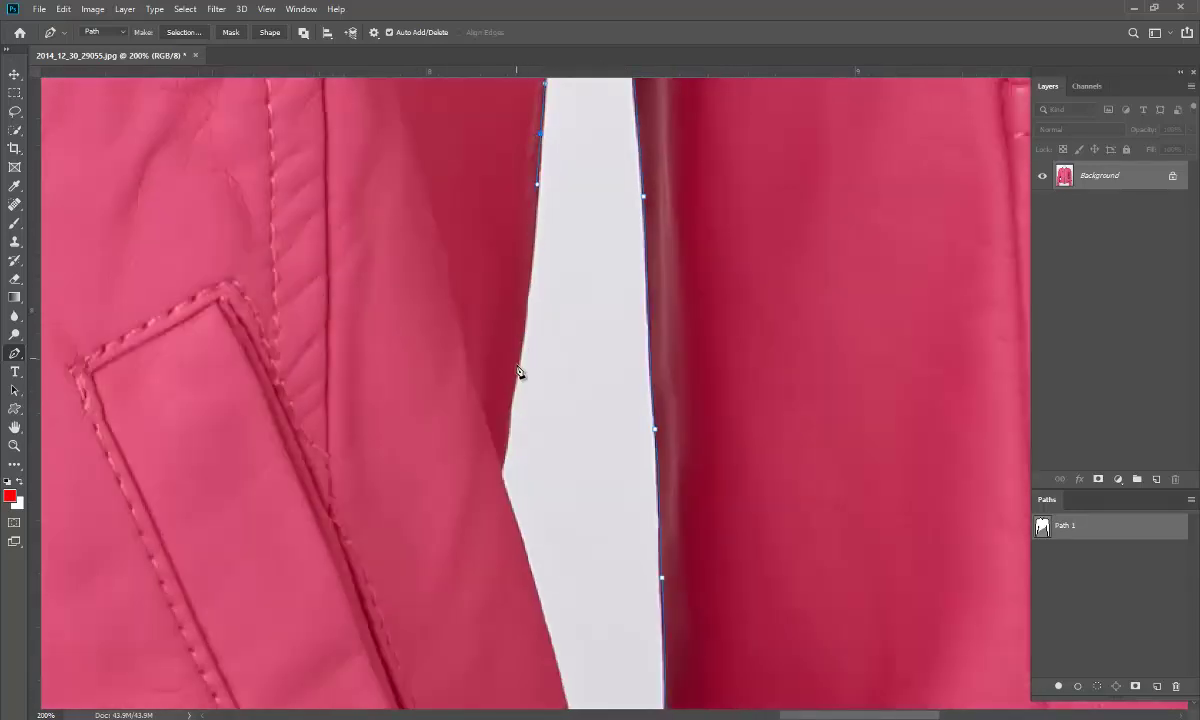
Add an anchor lower along the inner sleeve edge.
scroll(508, 601, "down", 5)
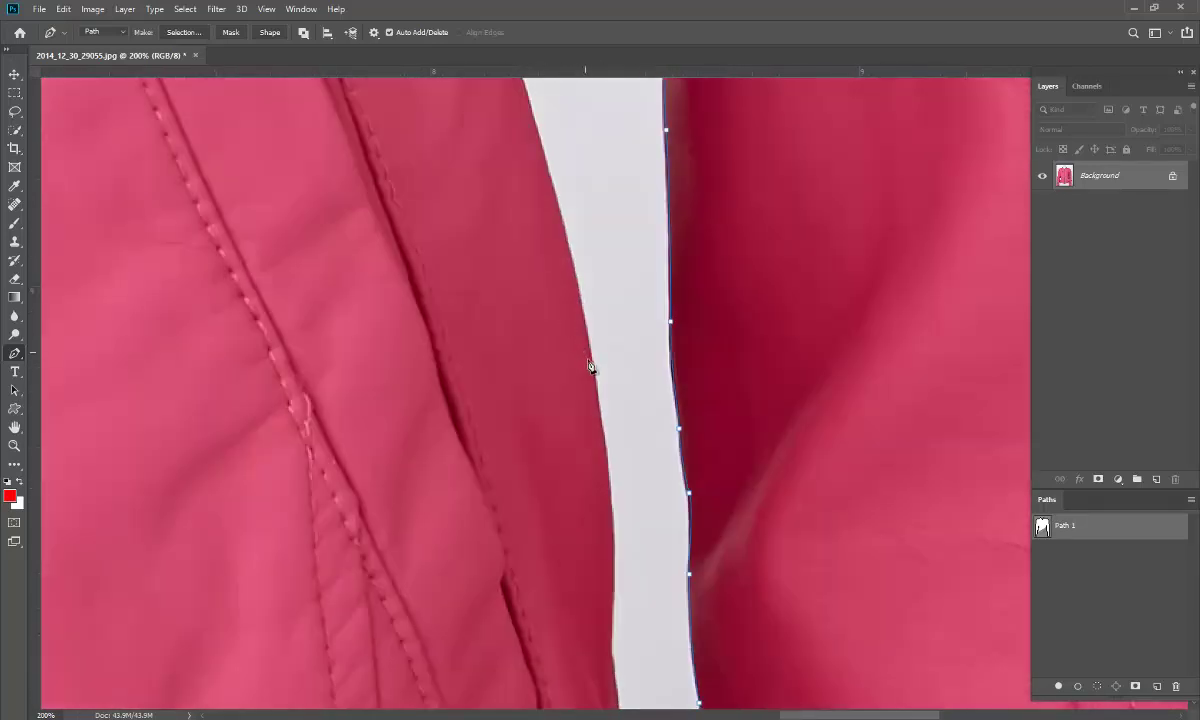
scroll(611, 305, "down", 4)
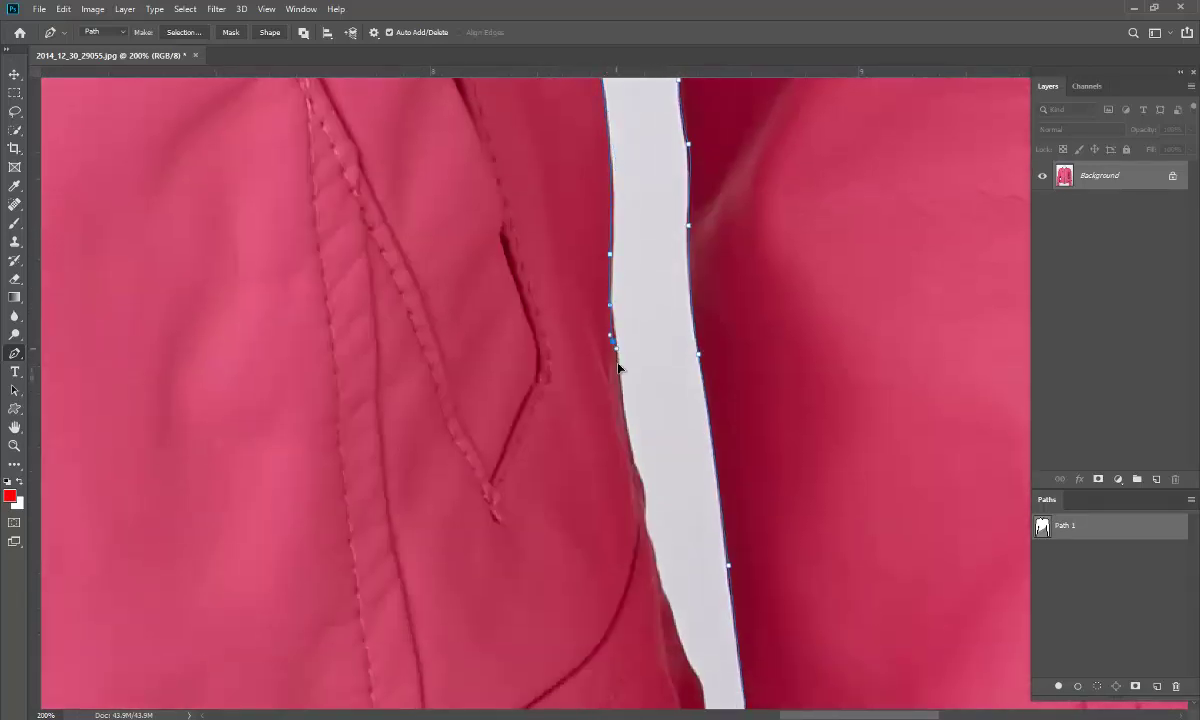
left_click_drag(646, 509, 645, 526)
scroll(593, 276, "down", 3)
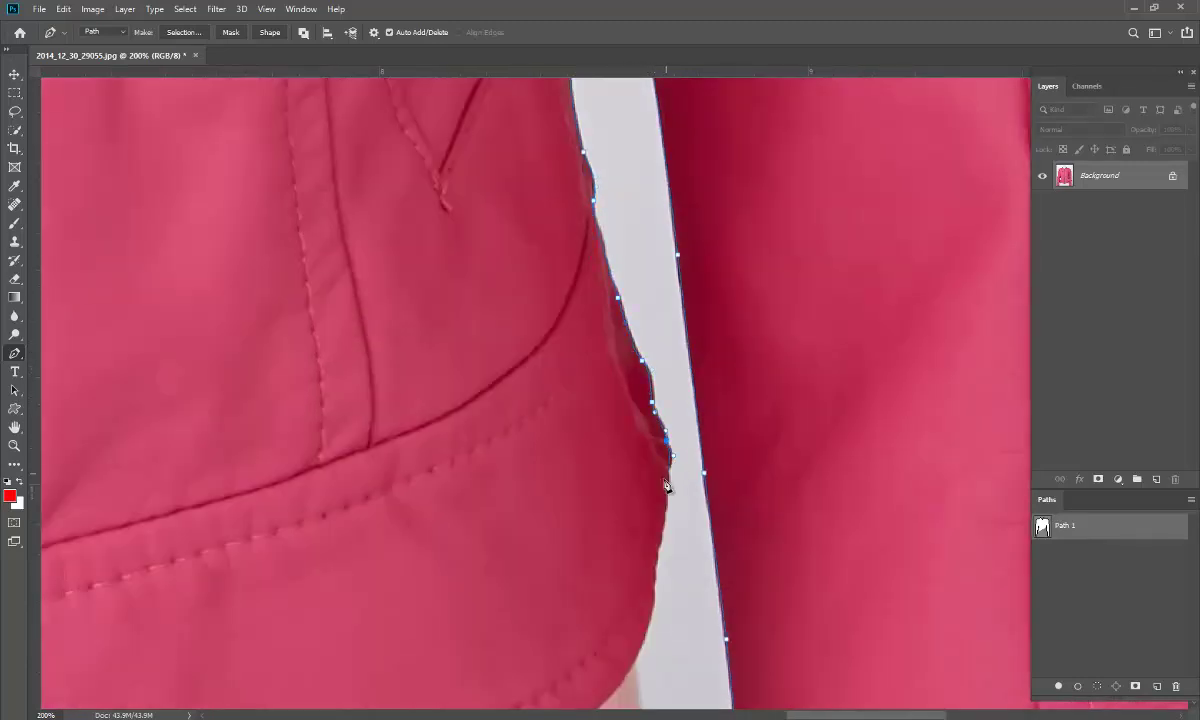
mouse_move(667, 487)
left_mouse_down()
mouse_move(777, 279)
mouse_move(838, 203)
left_mouse_up()
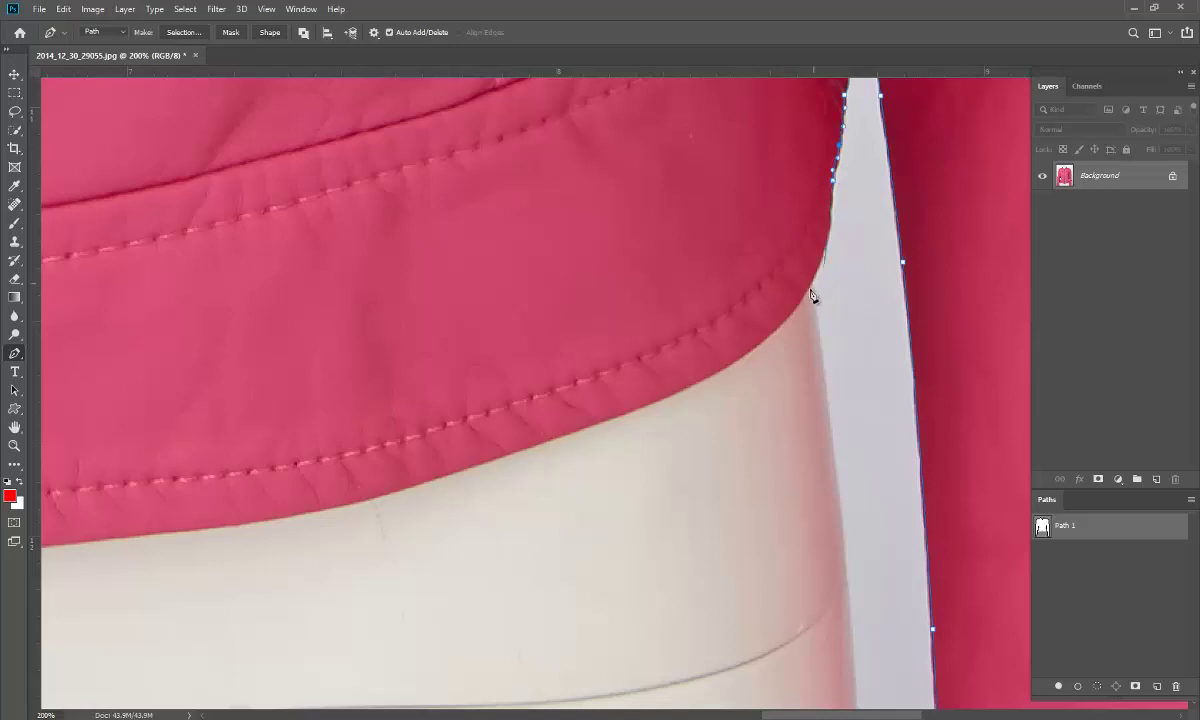
Curve the path along the hem and around the bottom of the zipper.
left_click_drag(512, 450, 804, 327)
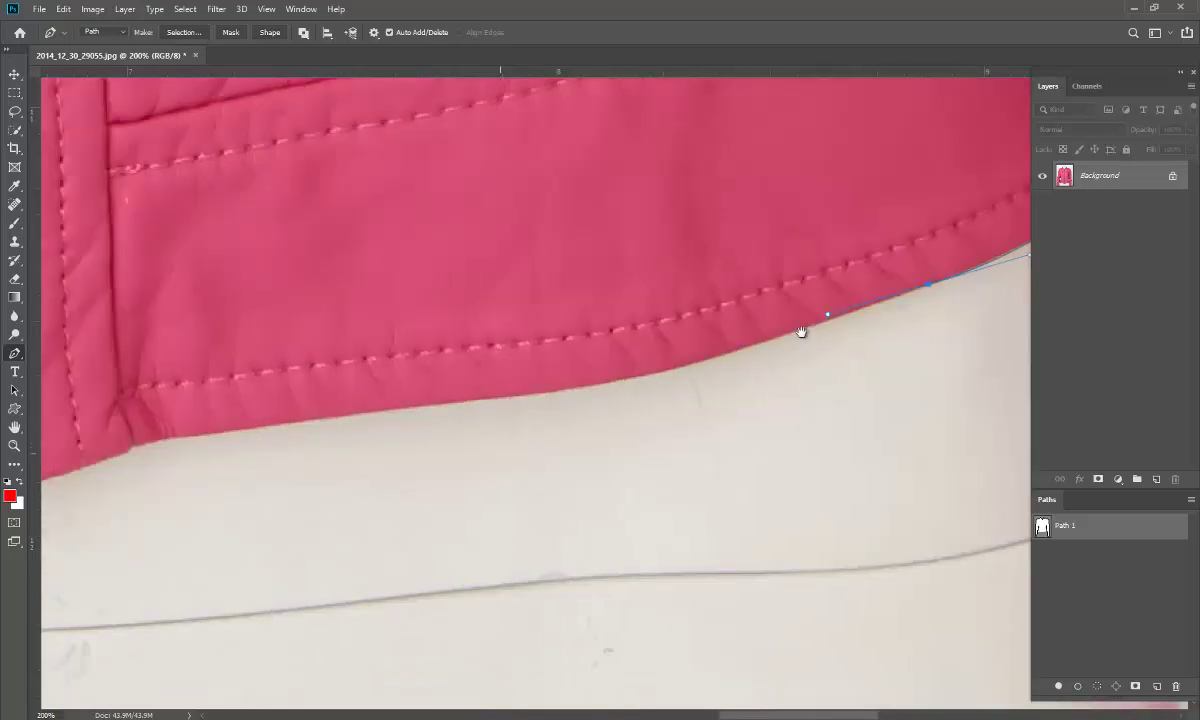
left_click(824, 319)
left_click_drag(652, 372, 557, 397)
left_click_drag(337, 428, 913, 323)
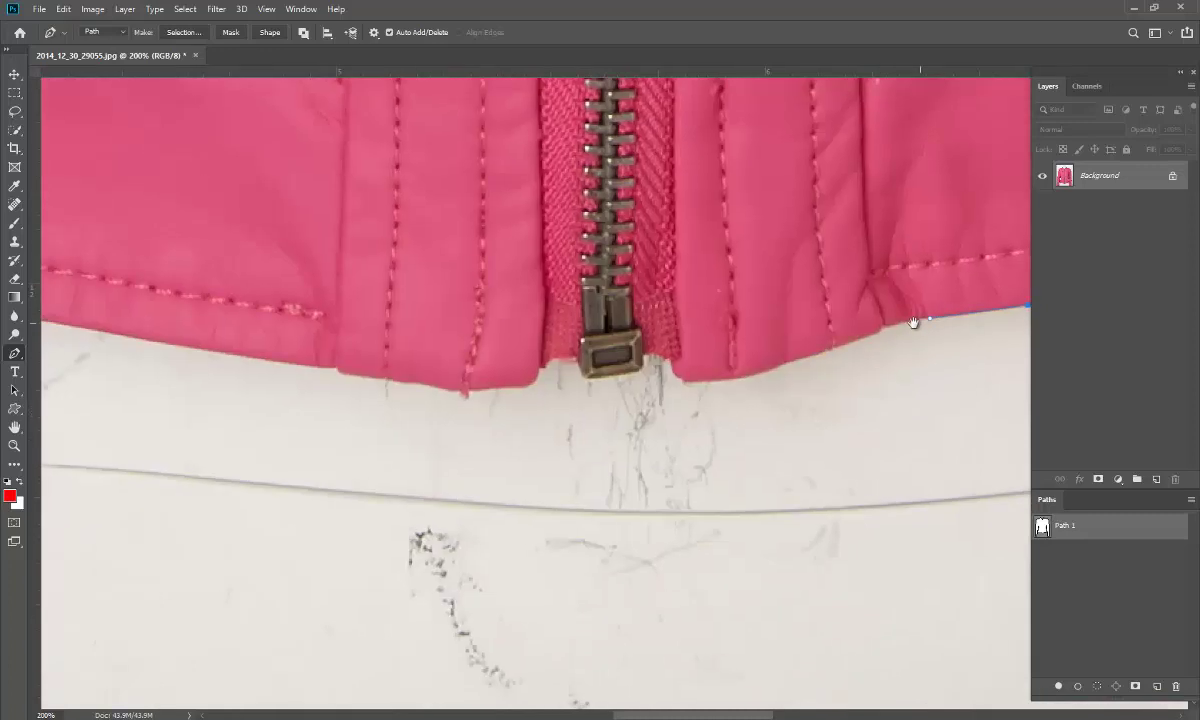
left_click(845, 343)
left_click_drag(776, 366, 752, 377)
left_click_drag(463, 391, 450, 393)
Pan along the left end of the hem, then zoom out to view the traced jacket.
left_click_drag(354, 385, 679, 385)
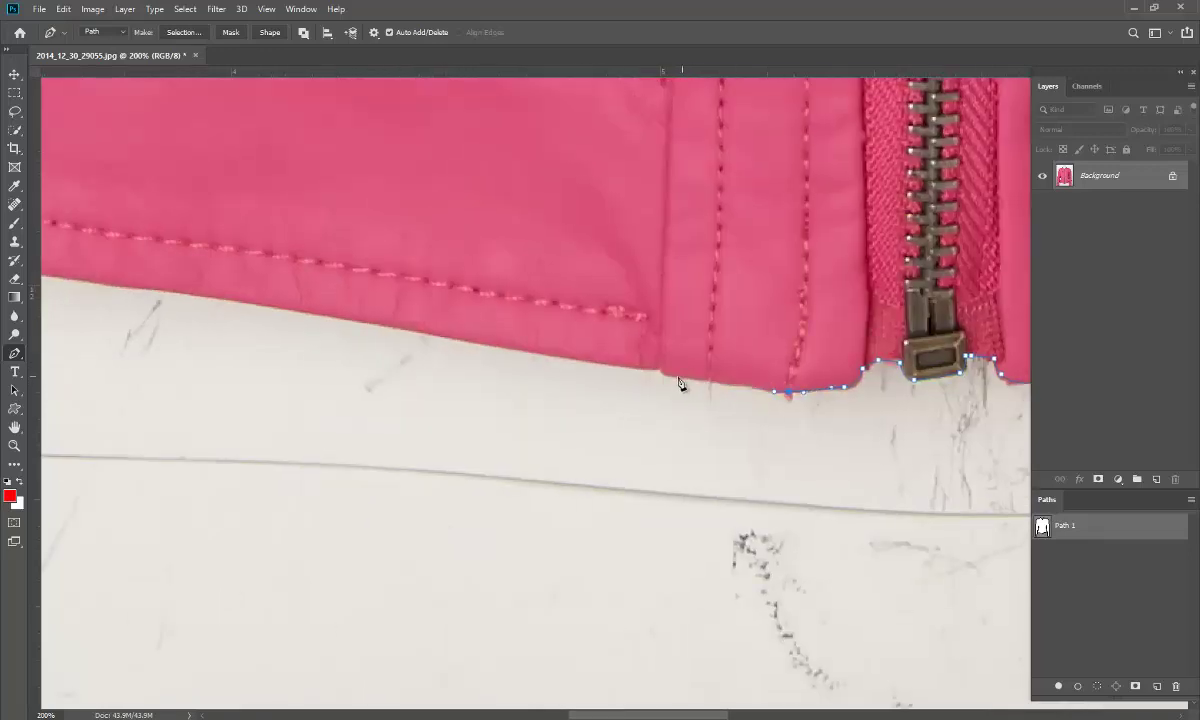
left_click_drag(319, 313, 658, 315)
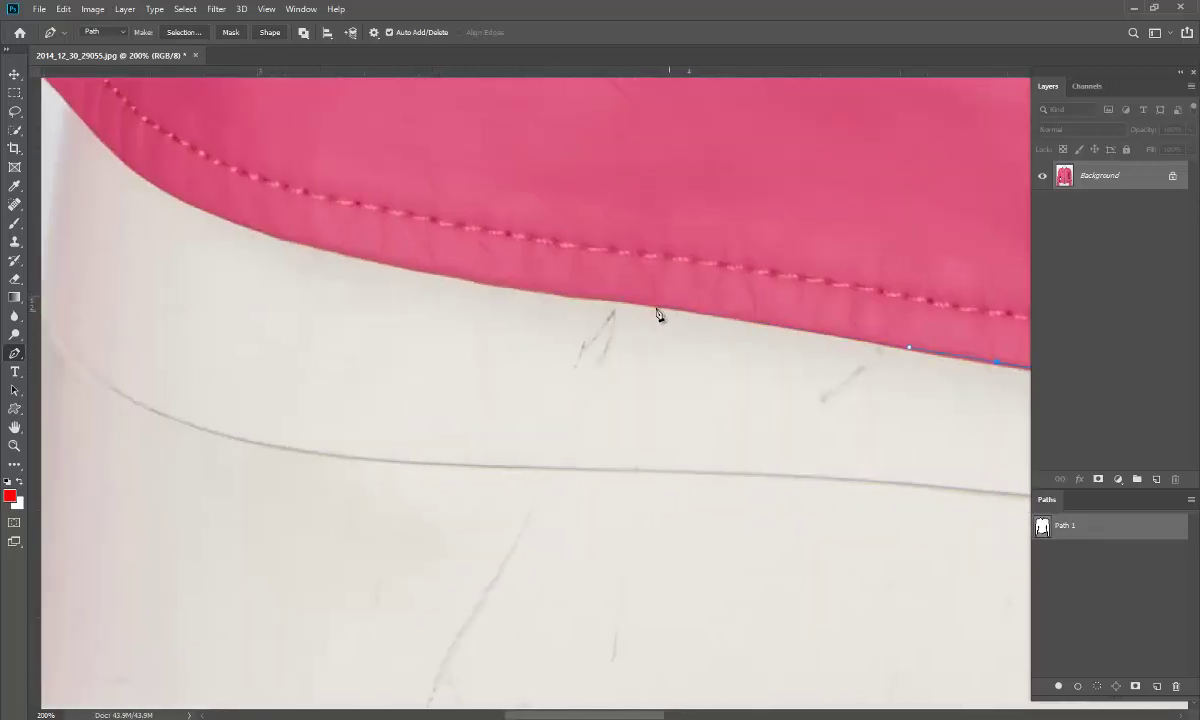
left_click_drag(215, 242, 549, 499)
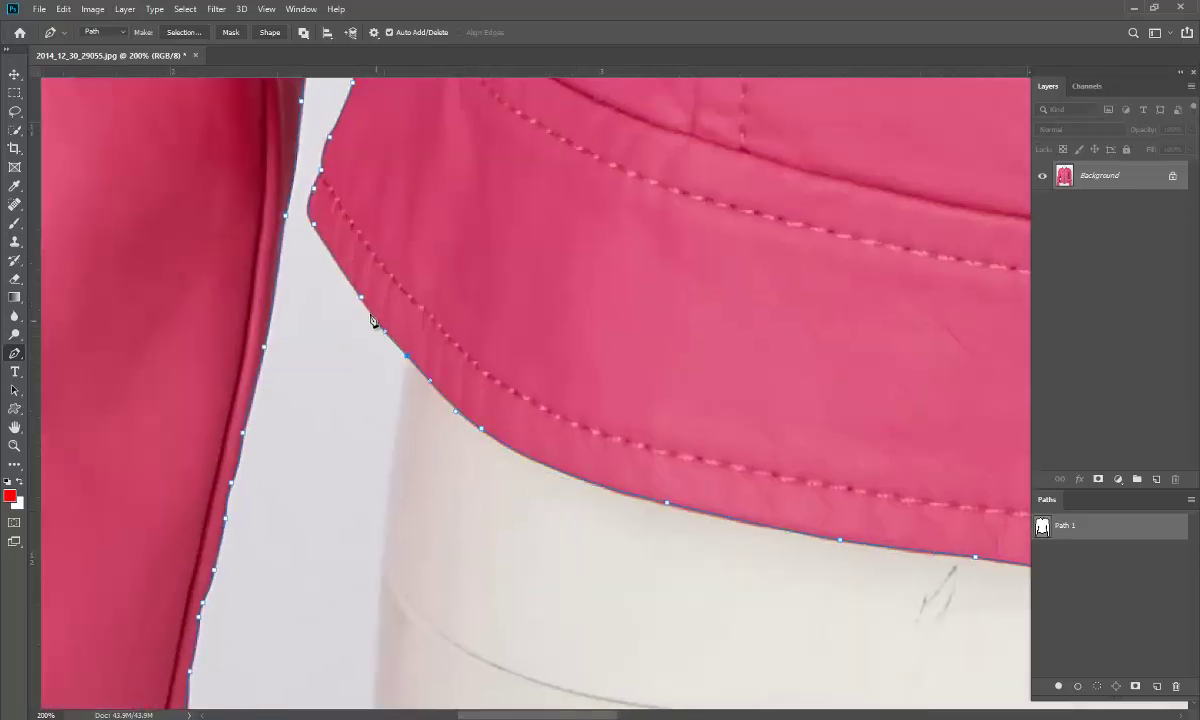
left_click_drag(643, 430, 447, 432)
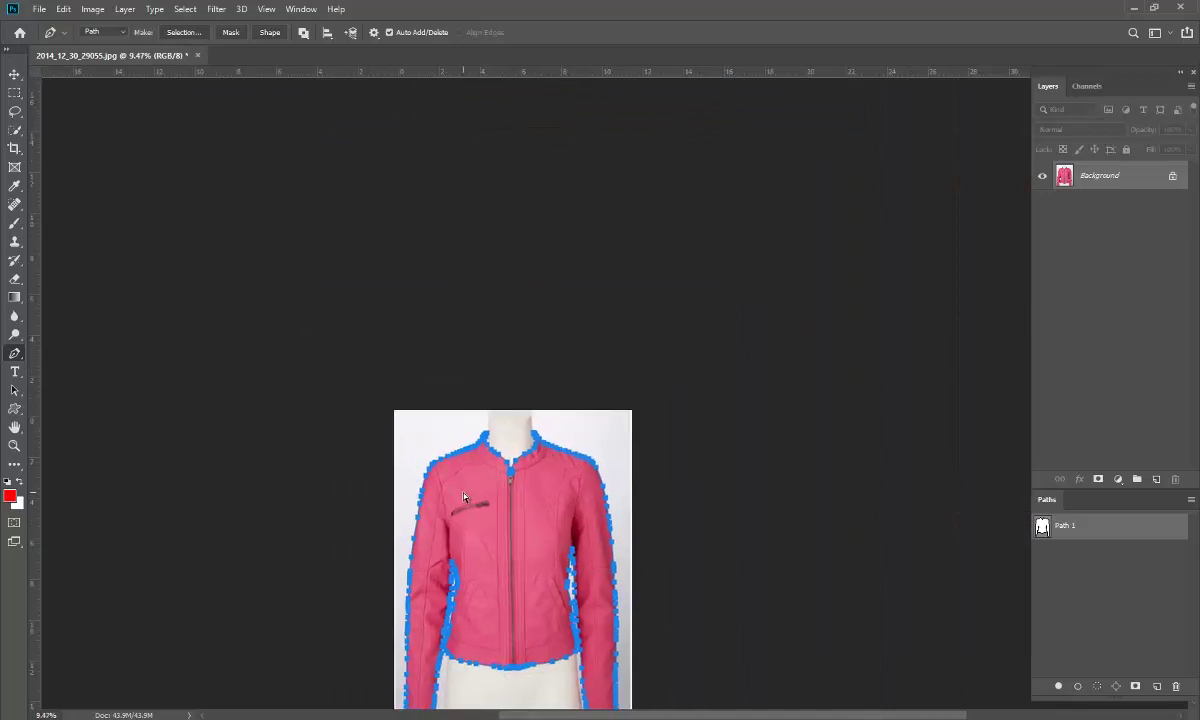
Convert Path 1 to a selection with 0.5 px feather, then deselect and switch to Quick Selection.
key("ctrl+0")
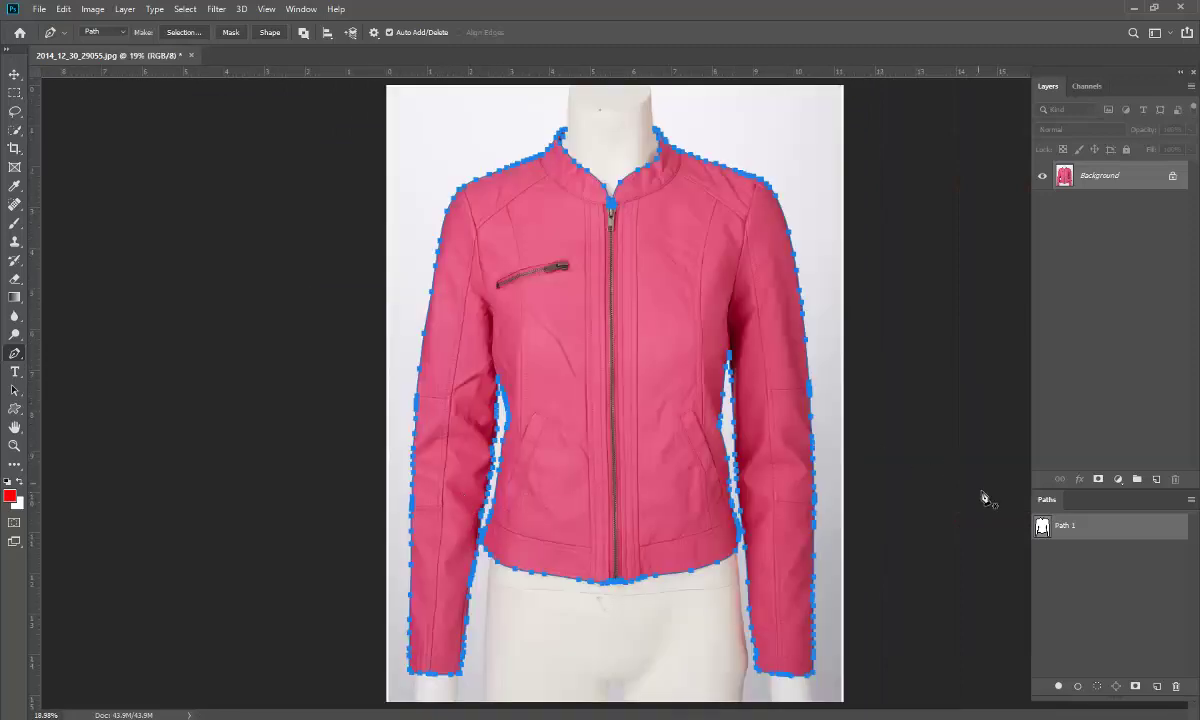
right_click(1075, 529)
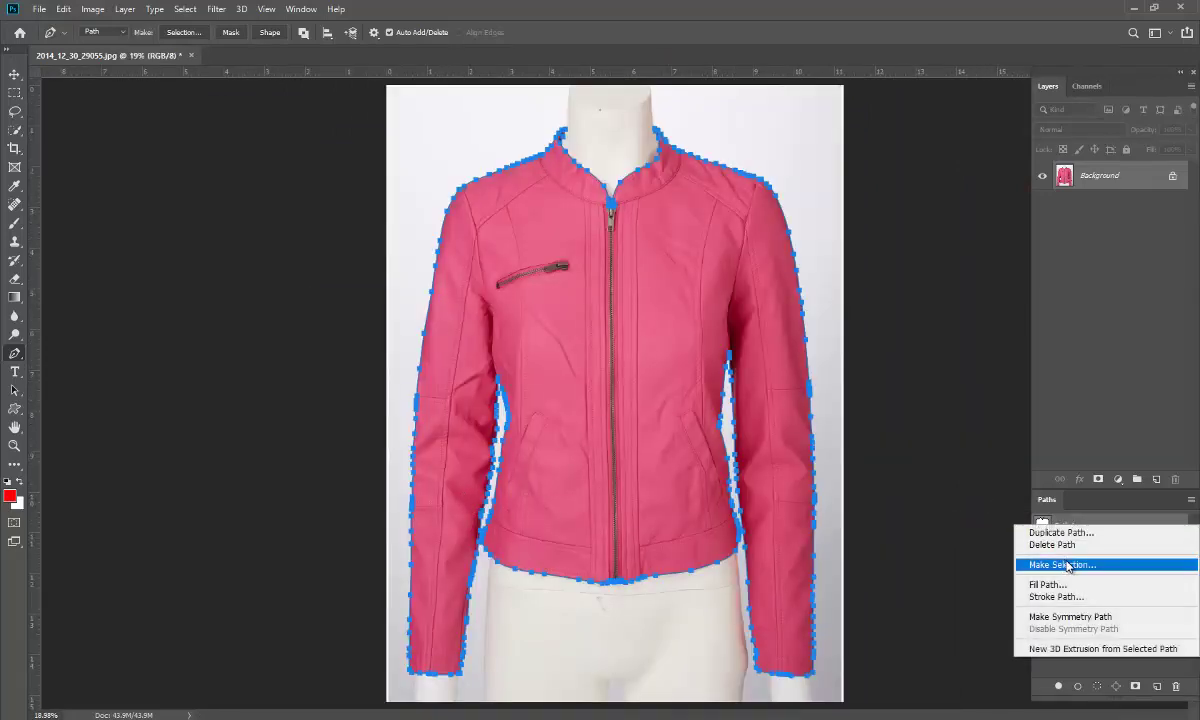
left_click(1067, 566)
type("0.5")
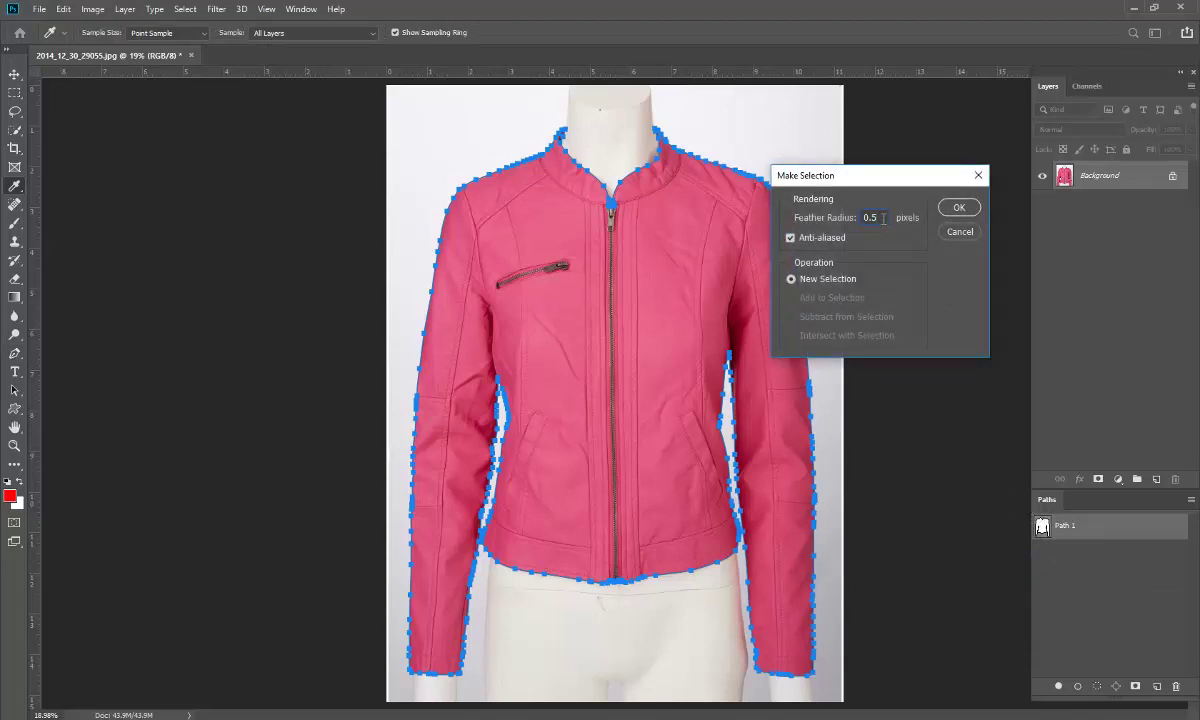
key("Return")
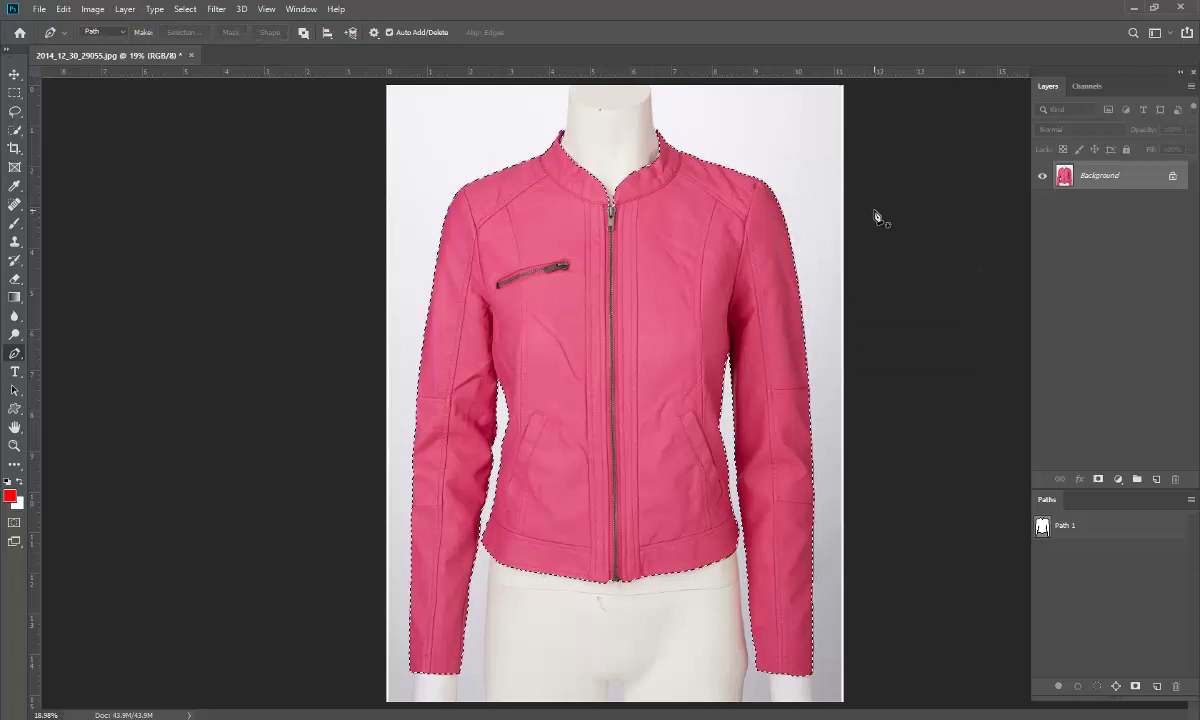
key("ctrl+d")
left_click(15, 130)
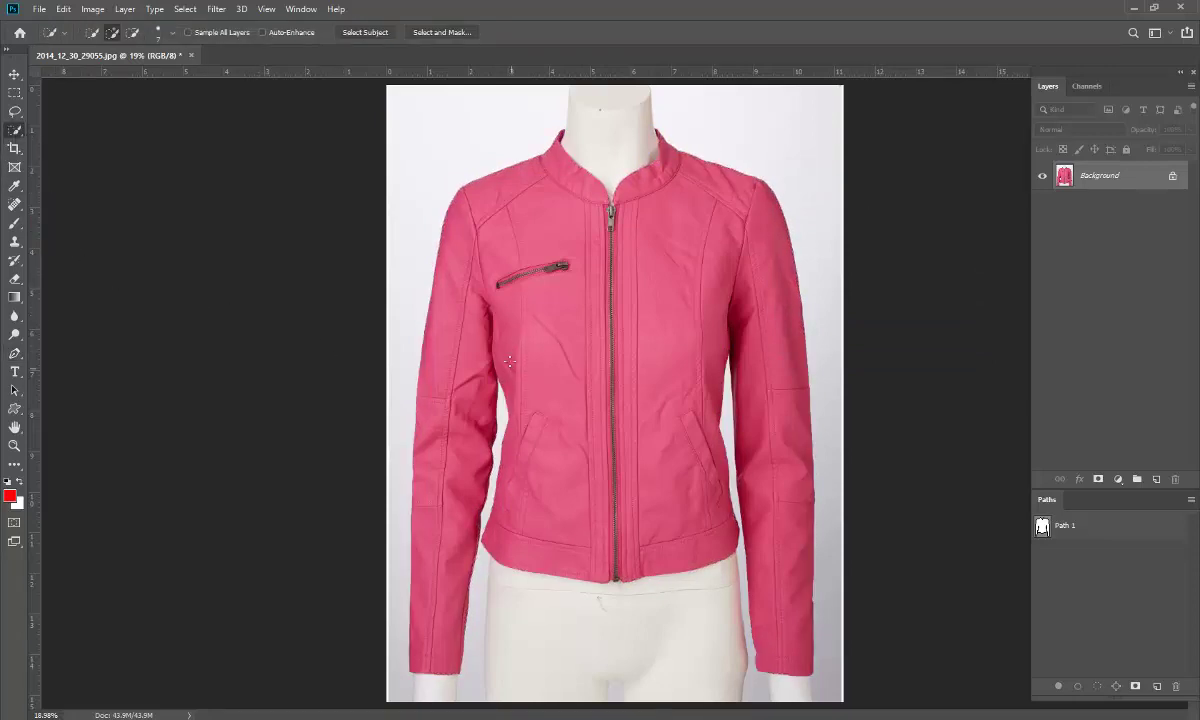
Enlarge the Quick Selection brush to 600 and paint over the jacket body and both sleeves.
left_click_drag(517, 300, 569, 320)
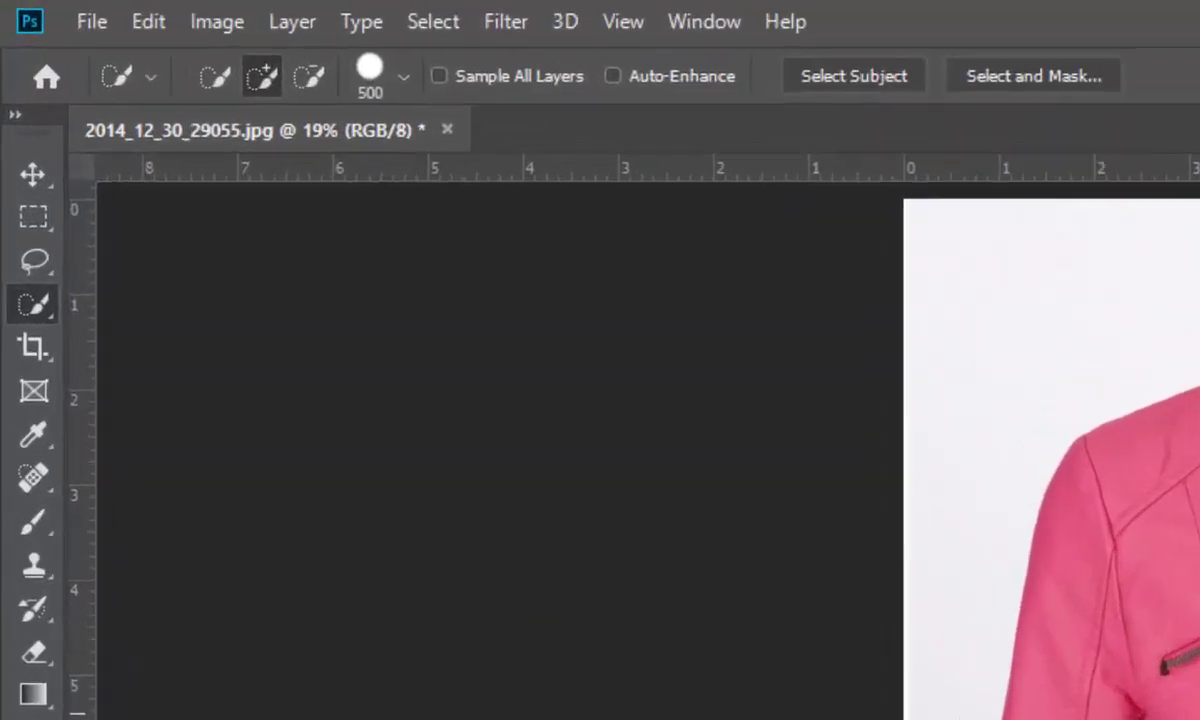
key("bracketright")
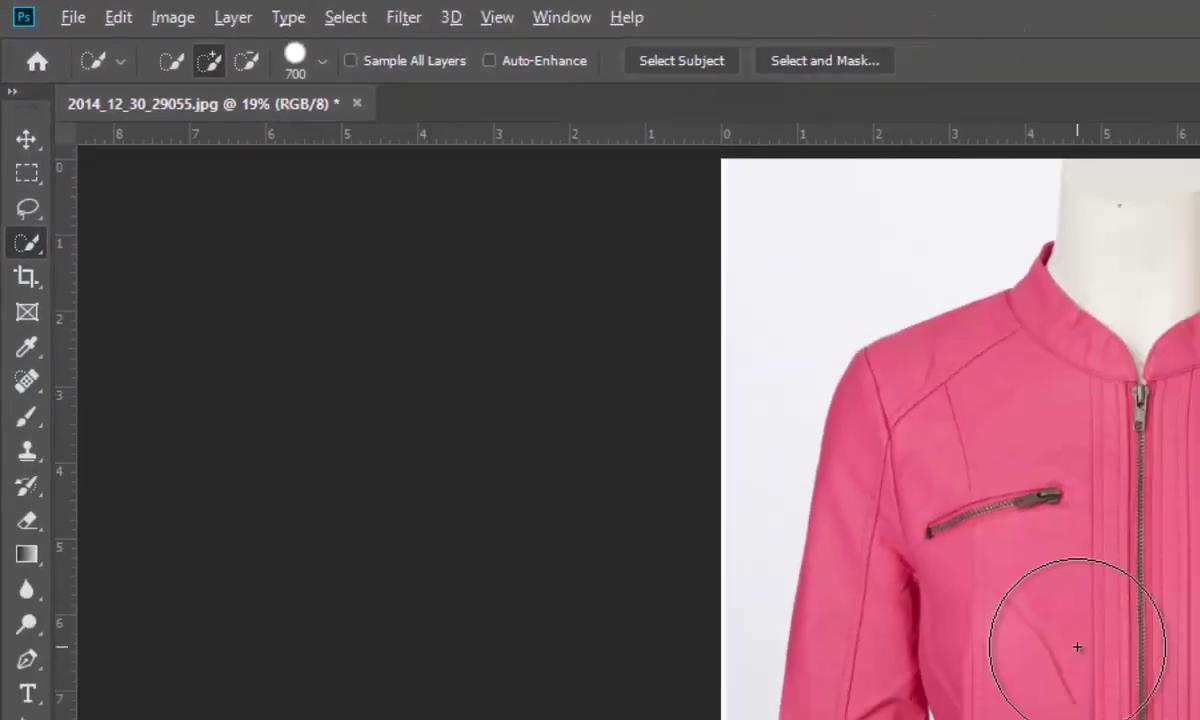
right_click(585, 352, "alt")
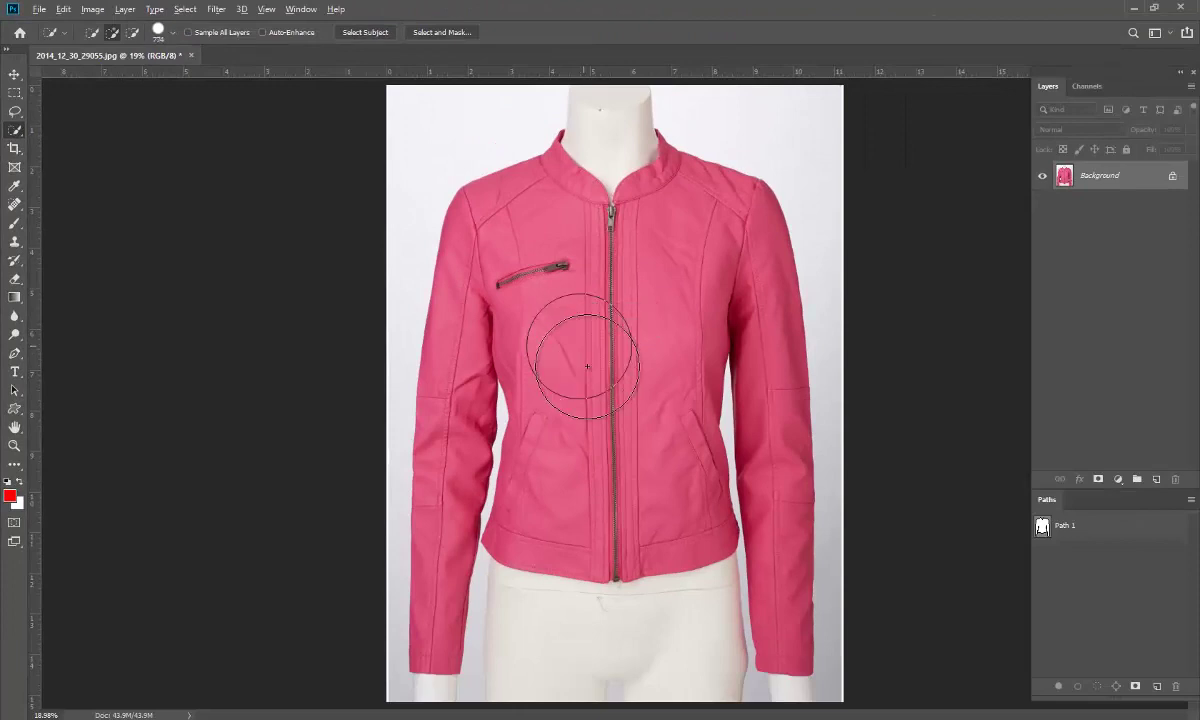
mouse_move(603, 437)
left_mouse_down()
mouse_move(601, 322)
mouse_move(525, 278)
left_mouse_up()
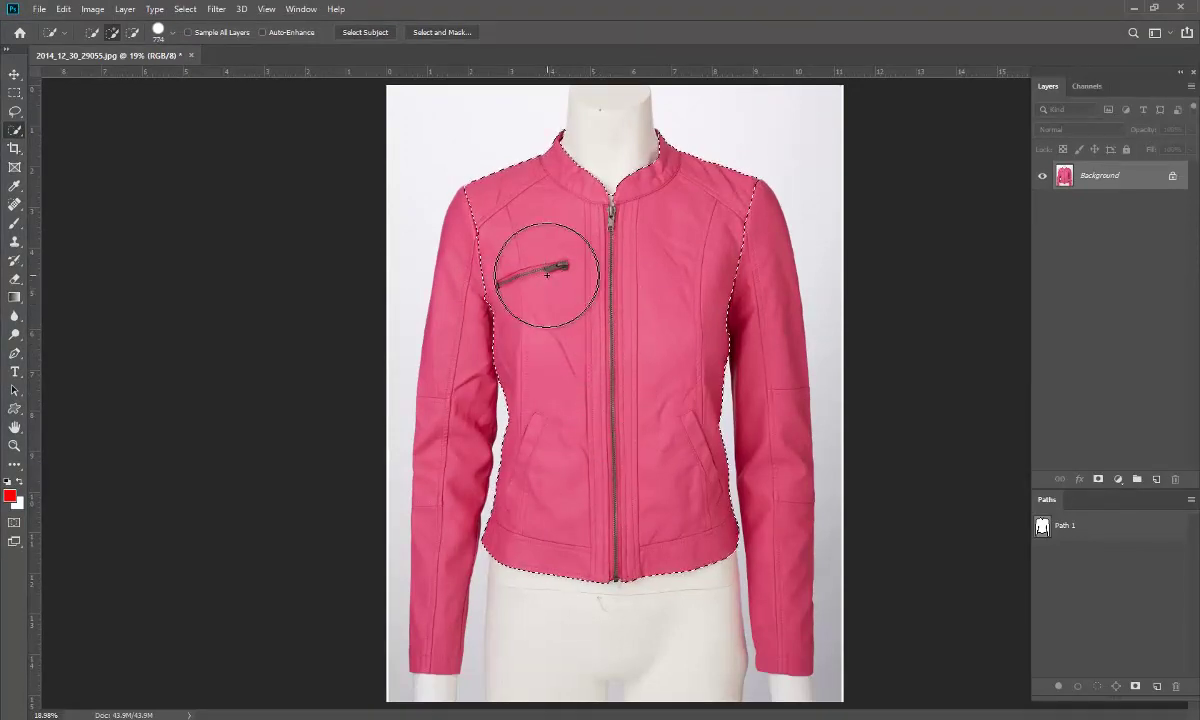
left_click_drag(523, 250, 455, 390)
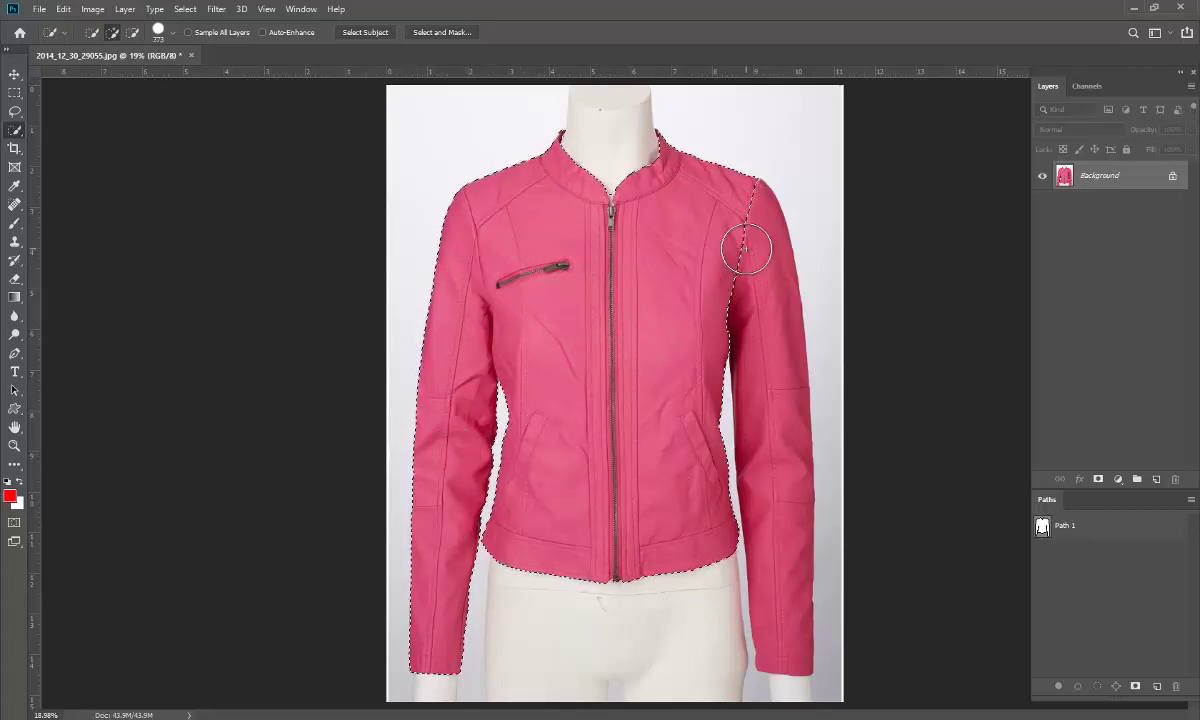
mouse_move(755, 241)
left_mouse_down()
mouse_move(785, 367)
mouse_move(770, 620)
left_mouse_up()
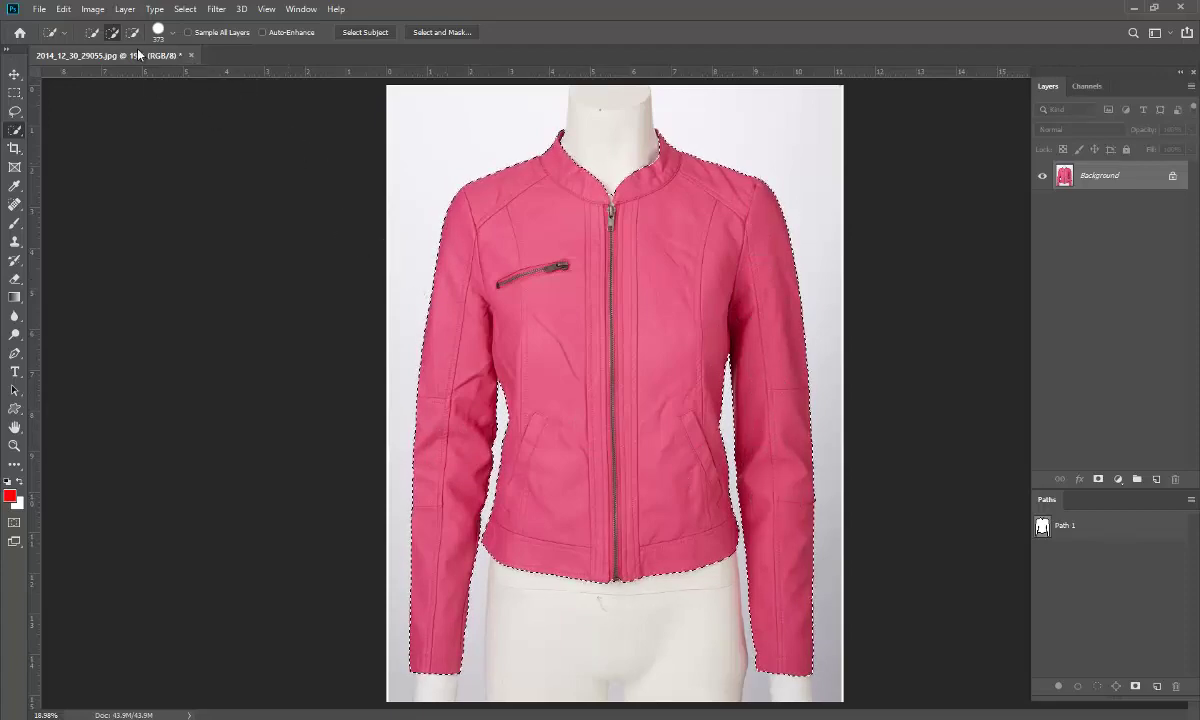
mouse_move(620, 180)
left_mouse_down()
mouse_move(721, 268)
mouse_move(857, 335)
left_mouse_up()
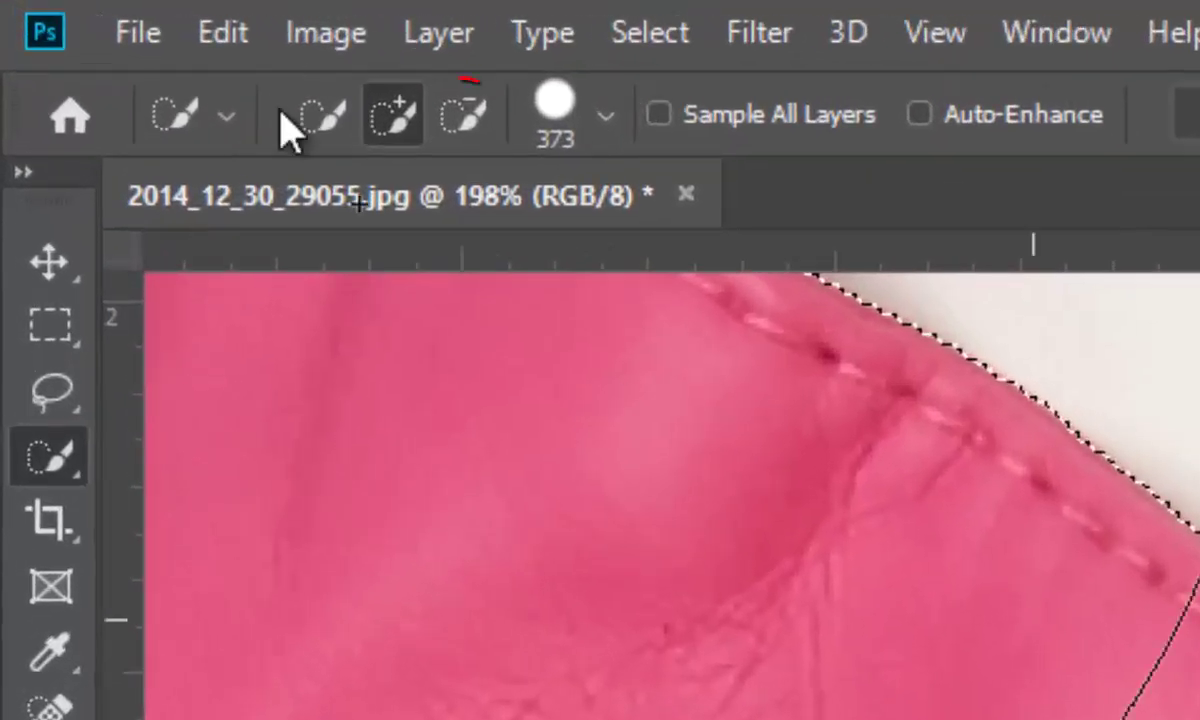
Trim the selection edge at the collar gap and zipper with a 7-pixel subtract brush.
left_click(130, 31)
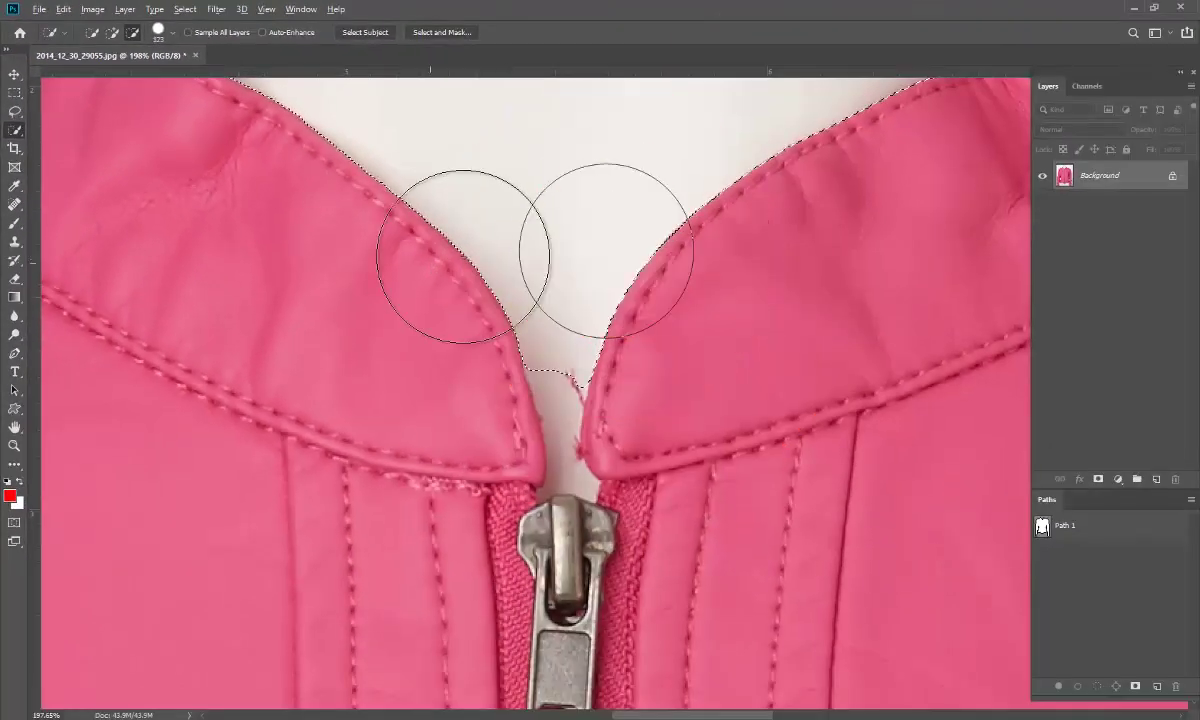
left_click_drag(463, 256, 437, 258)
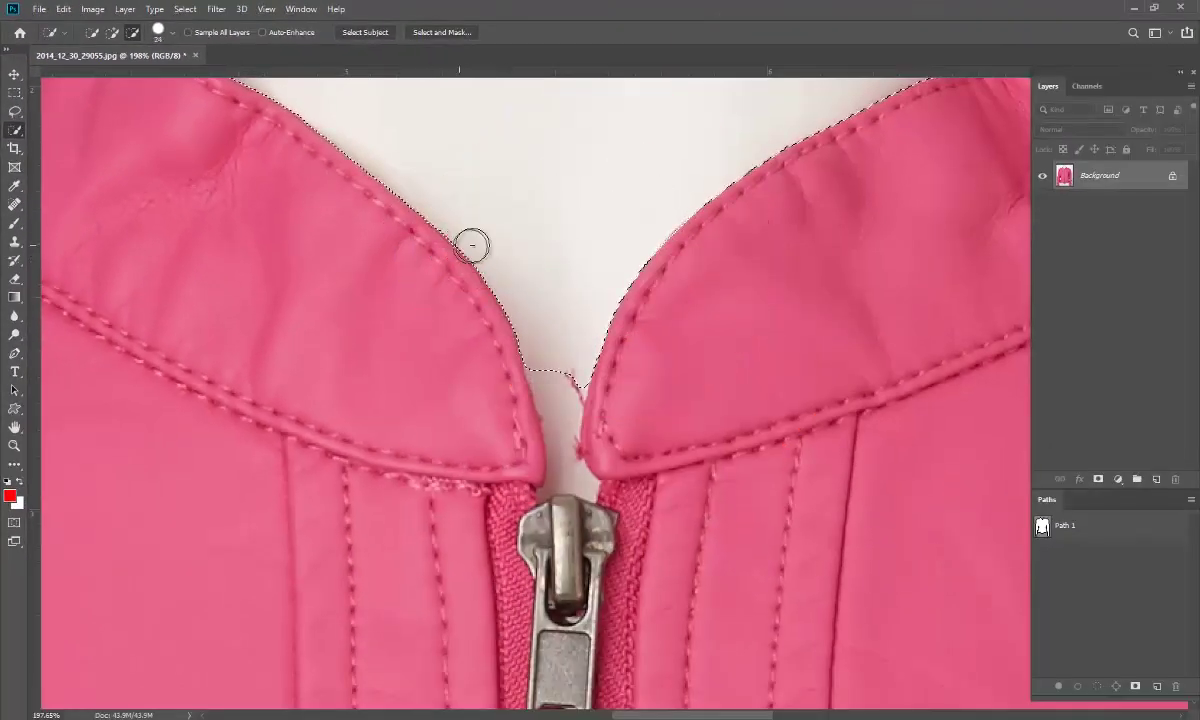
left_click_drag(549, 370, 562, 391)
left_click(563, 452)
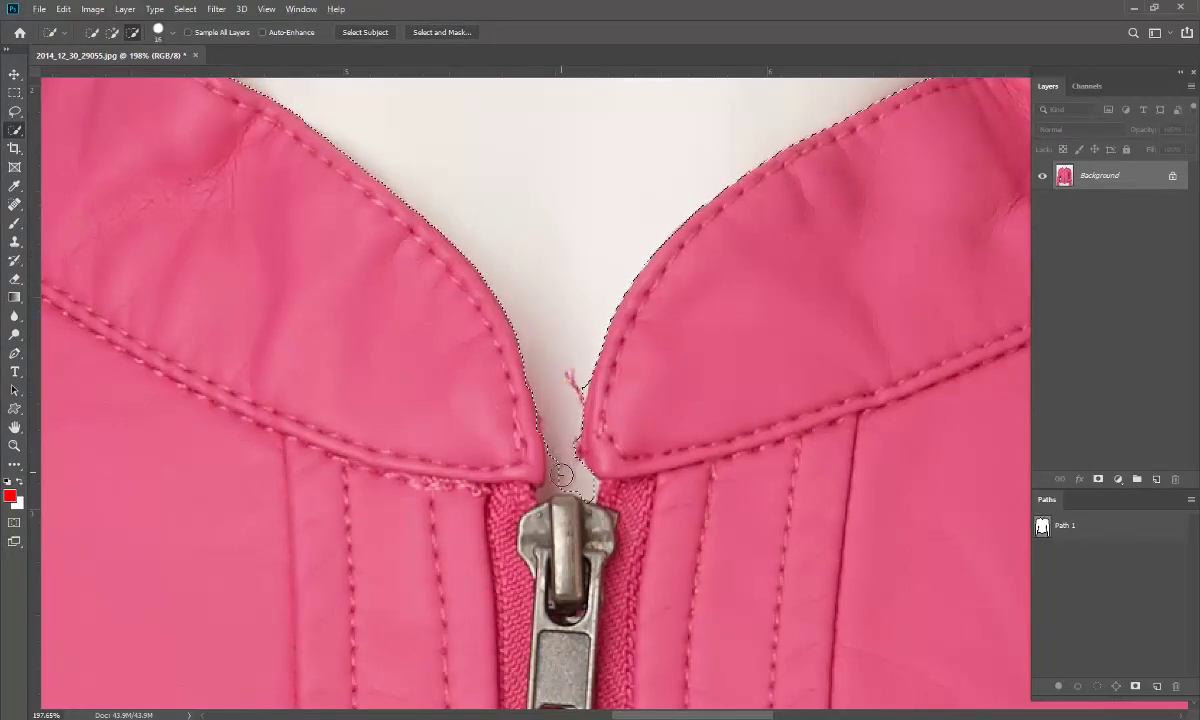
left_click_drag(559, 474, 550, 474)
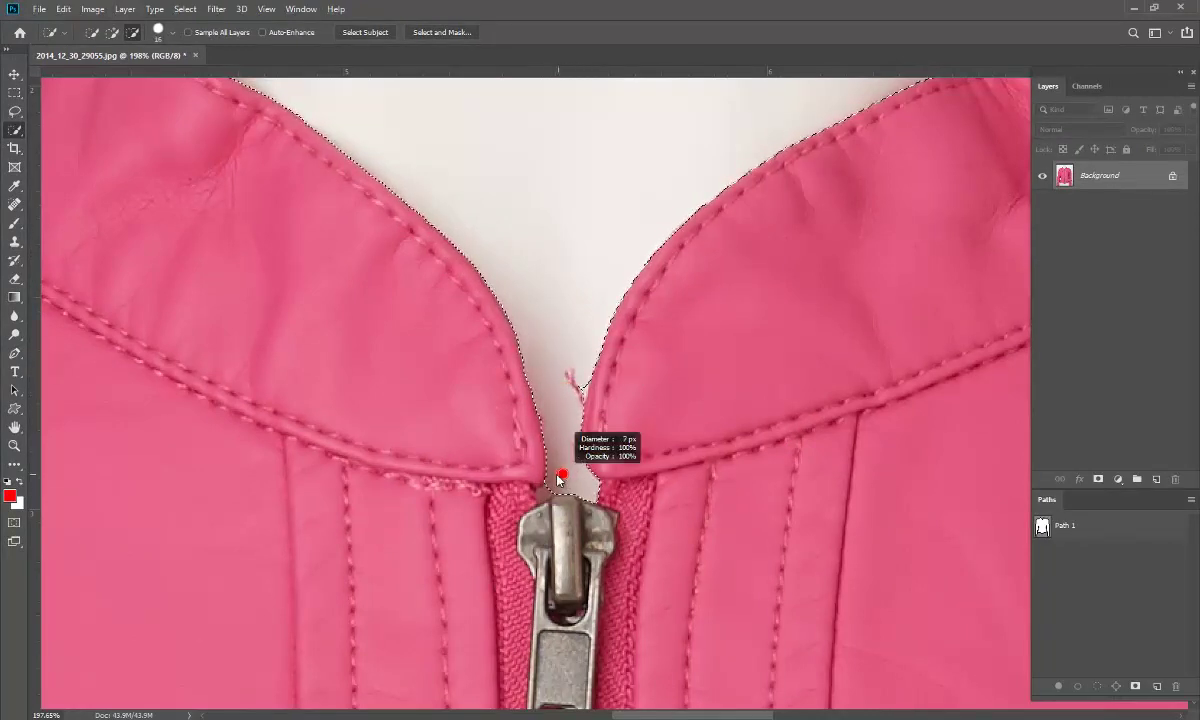
left_click(546, 493)
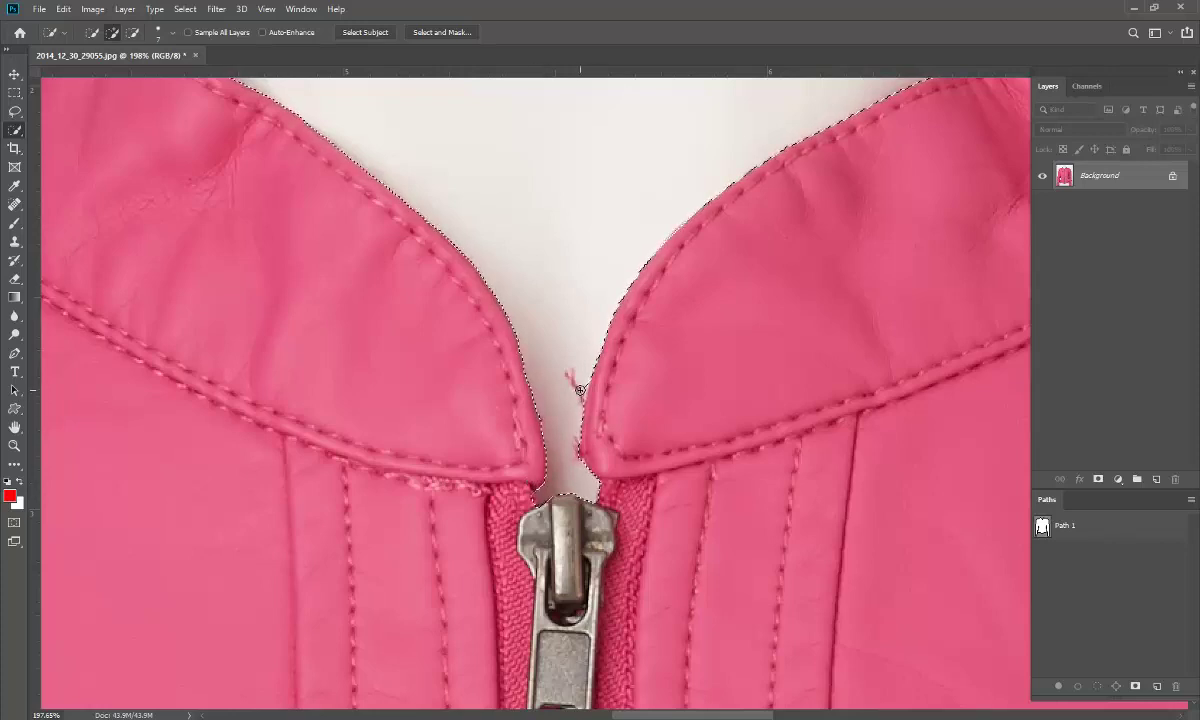
key("alt")
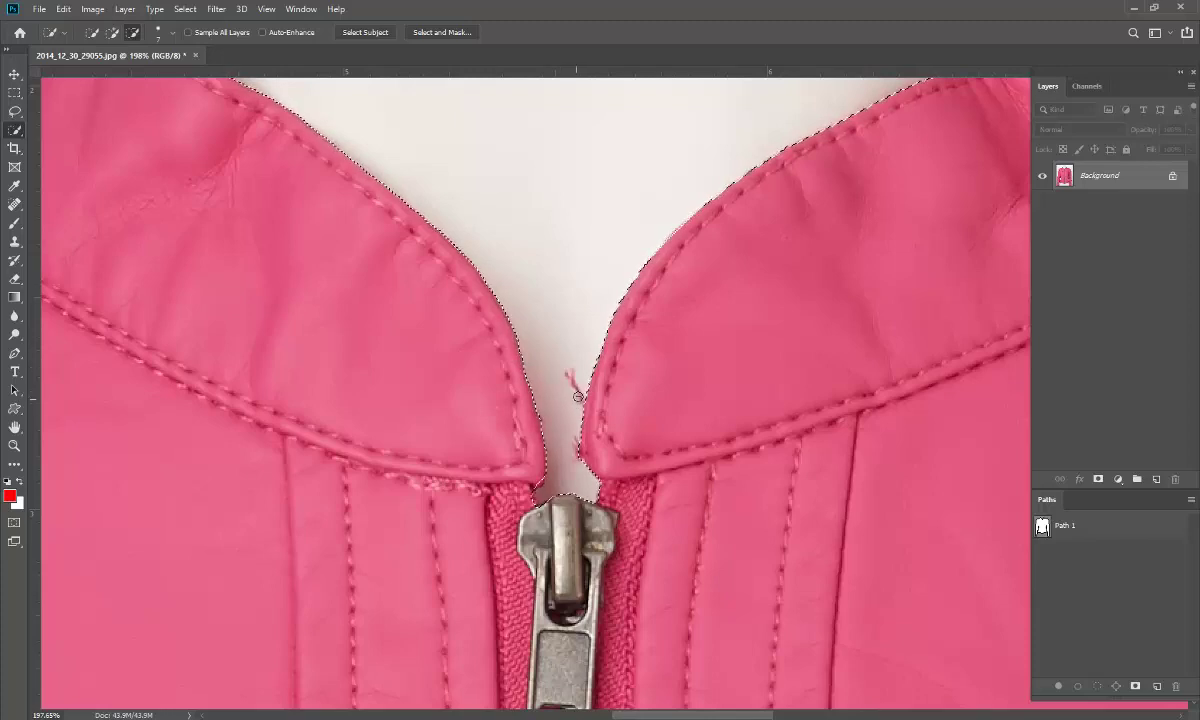
left_click_drag(580, 388, 287, 680)
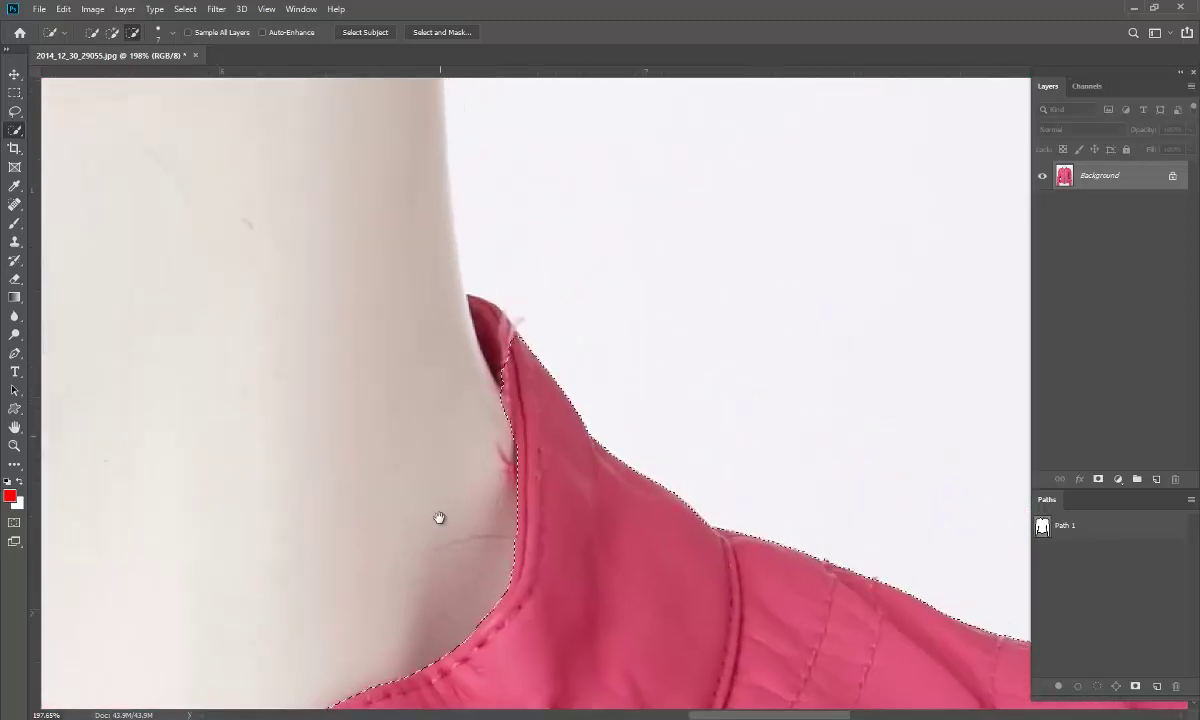
Add the collar tips back into the jacket selection, excluding the neck, and fit the view.
left_click(112, 32)
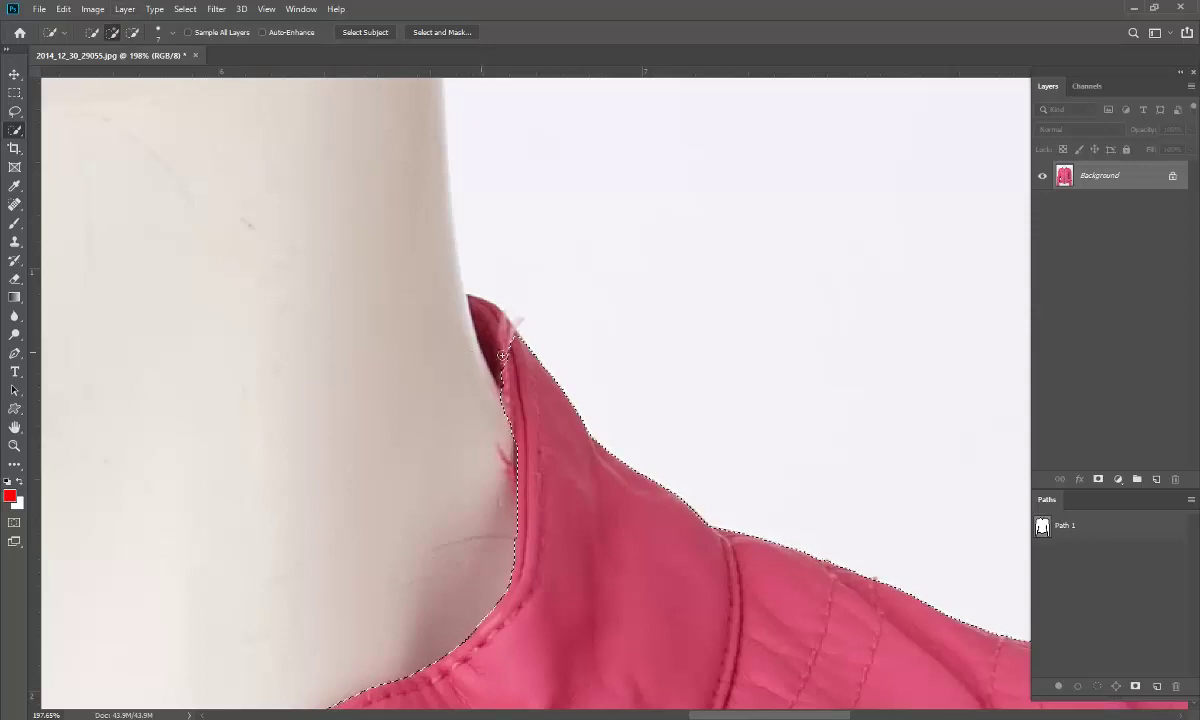
mouse_move(505, 357)
left_mouse_down()
mouse_move(489, 322)
mouse_move(482, 336)
left_mouse_up()
mouse_move(398, 522)
left_mouse_down()
mouse_move(708, 282)
mouse_move(587, 560)
left_mouse_up()
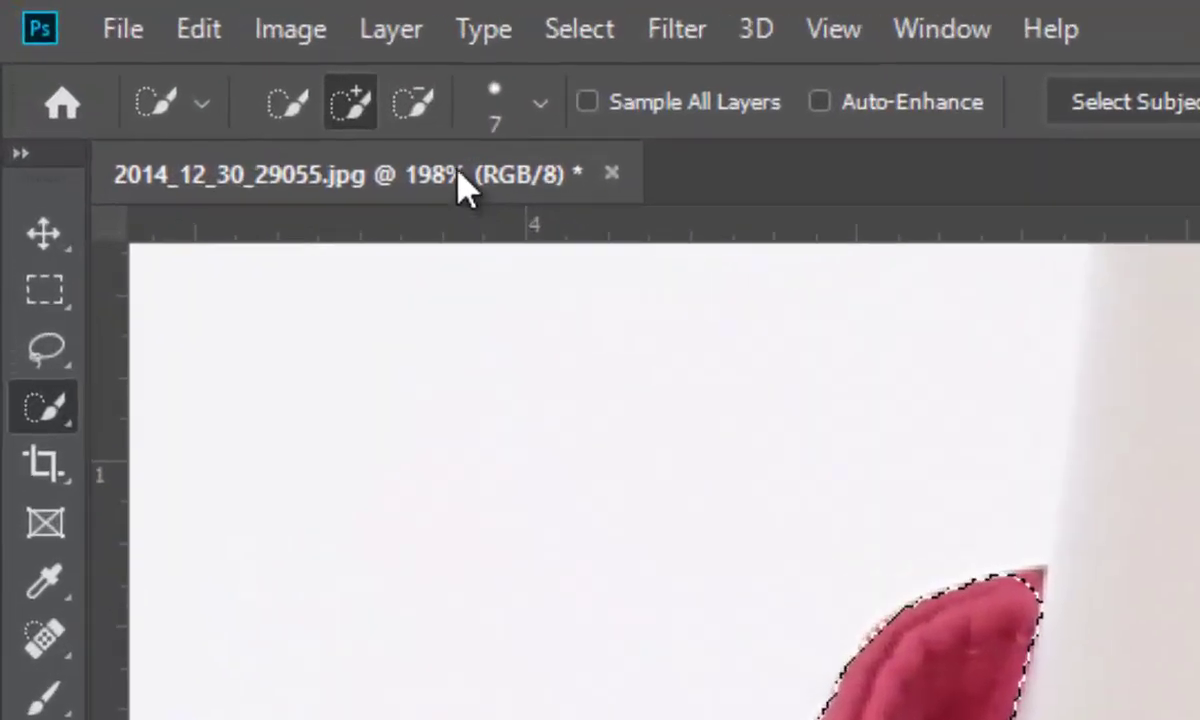
left_click(134, 32)
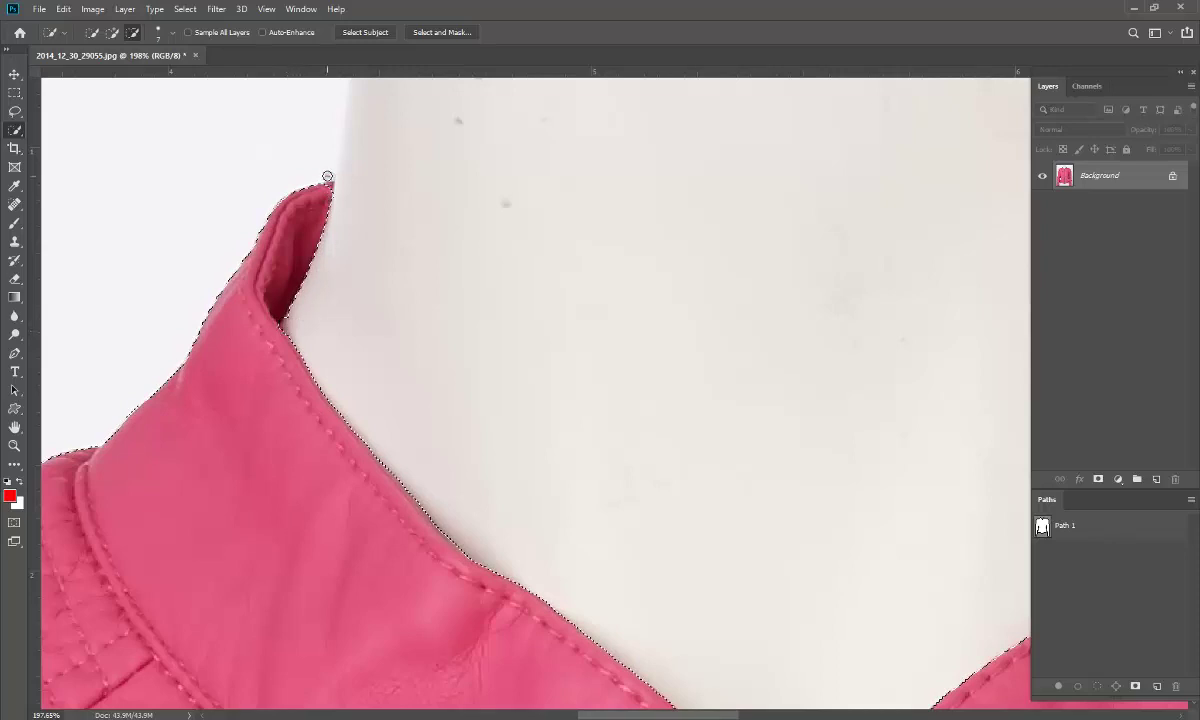
key("alt")
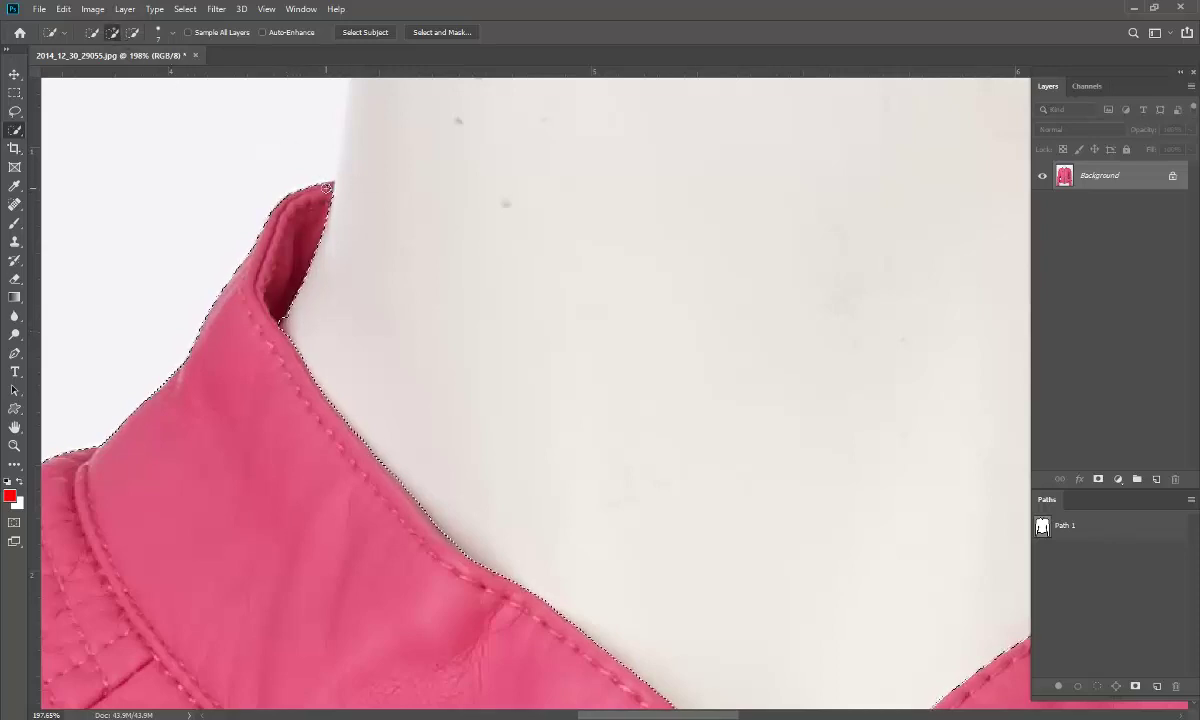
left_click_drag(166, 383, 616, 209)
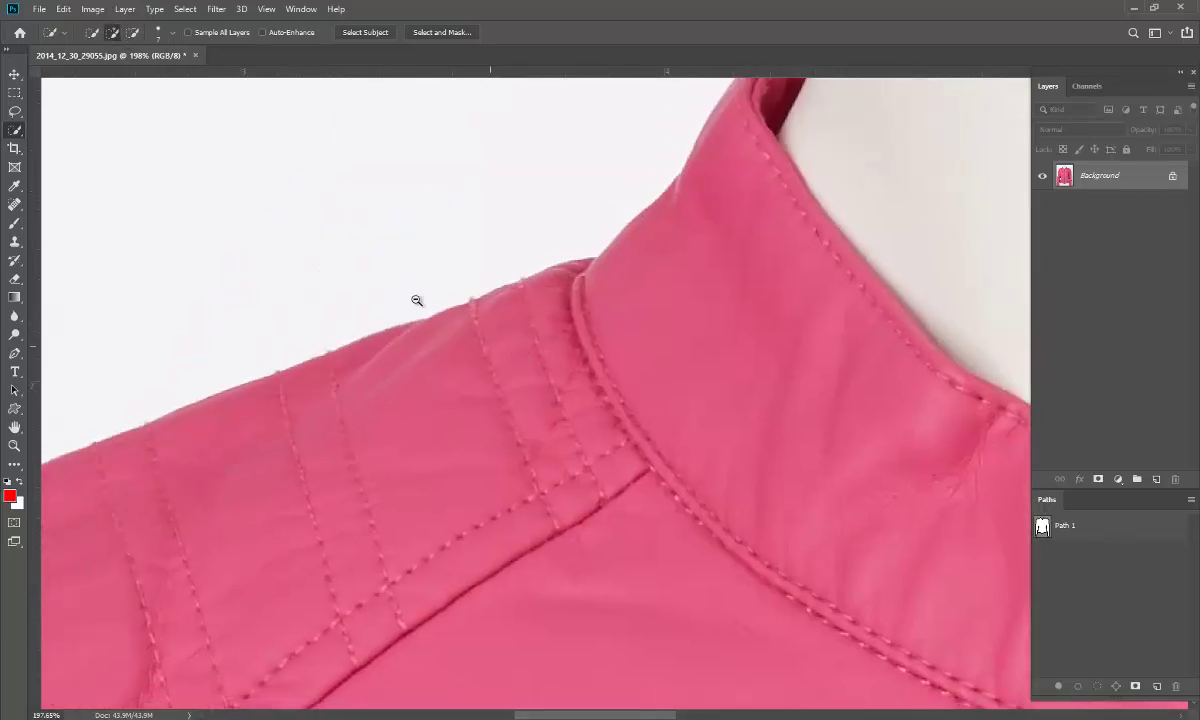
key("ctrl+0")
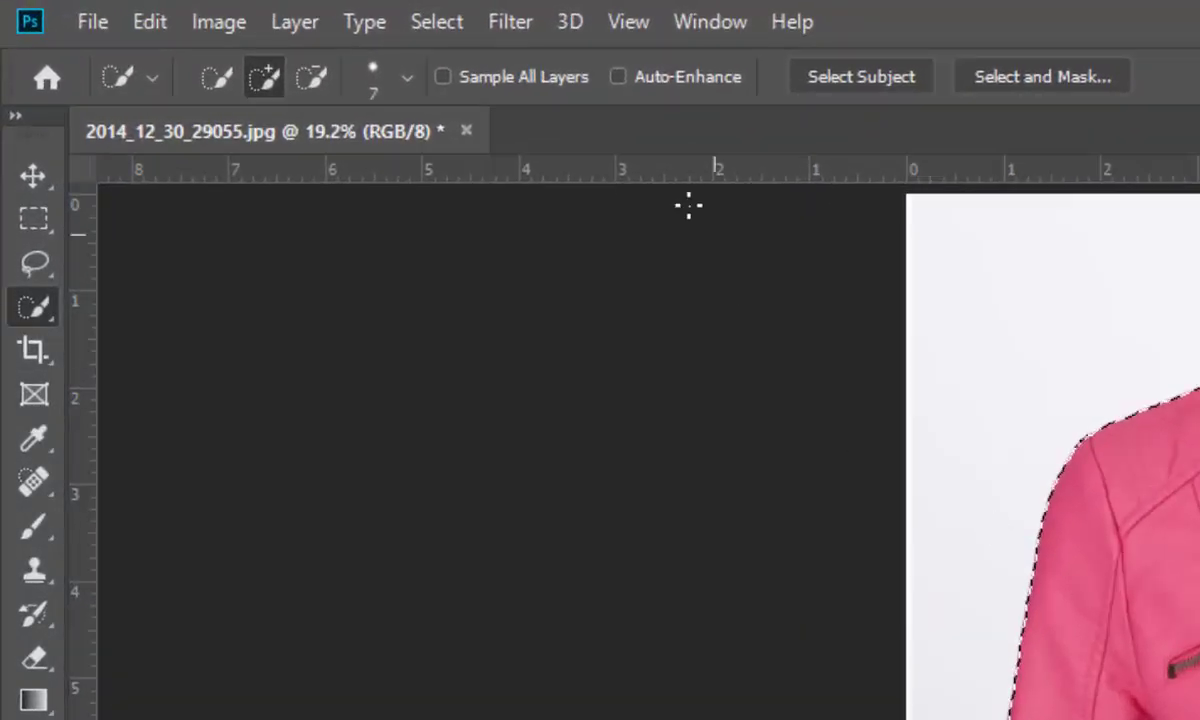
Feather the jacket selection and copy the cut-out onto a new Layer 1 above Background.
left_click(437, 22)
mouse_move(560, 500)
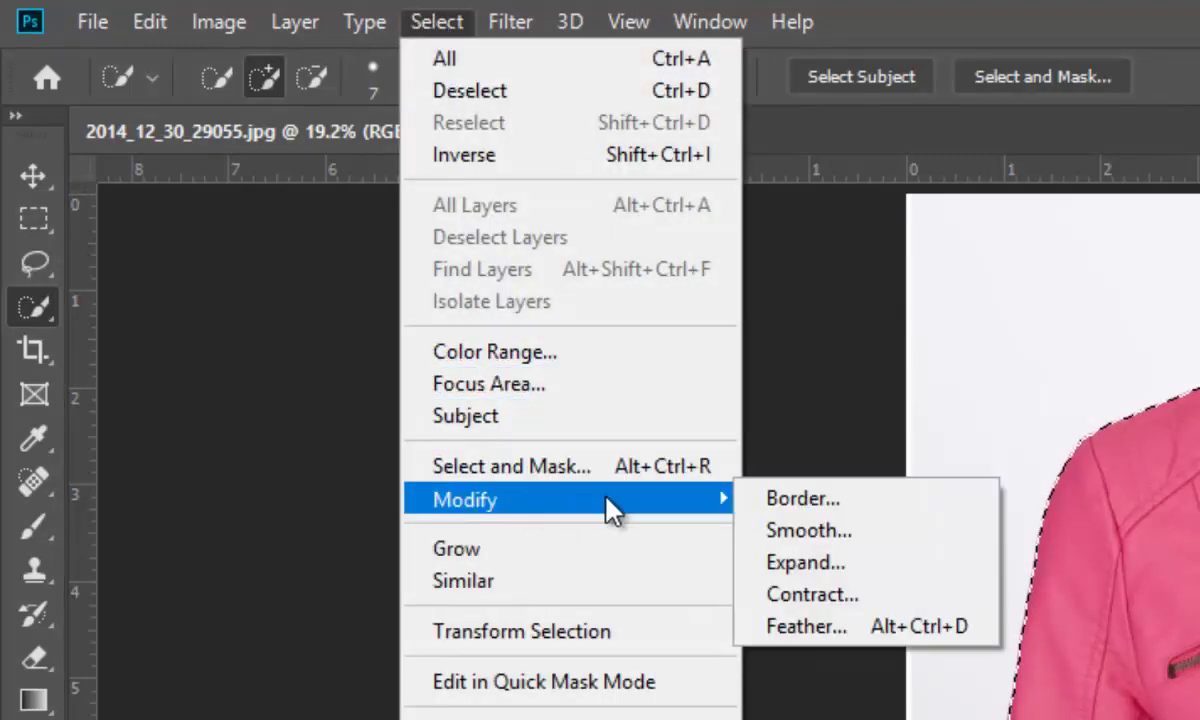
left_click(870, 632)
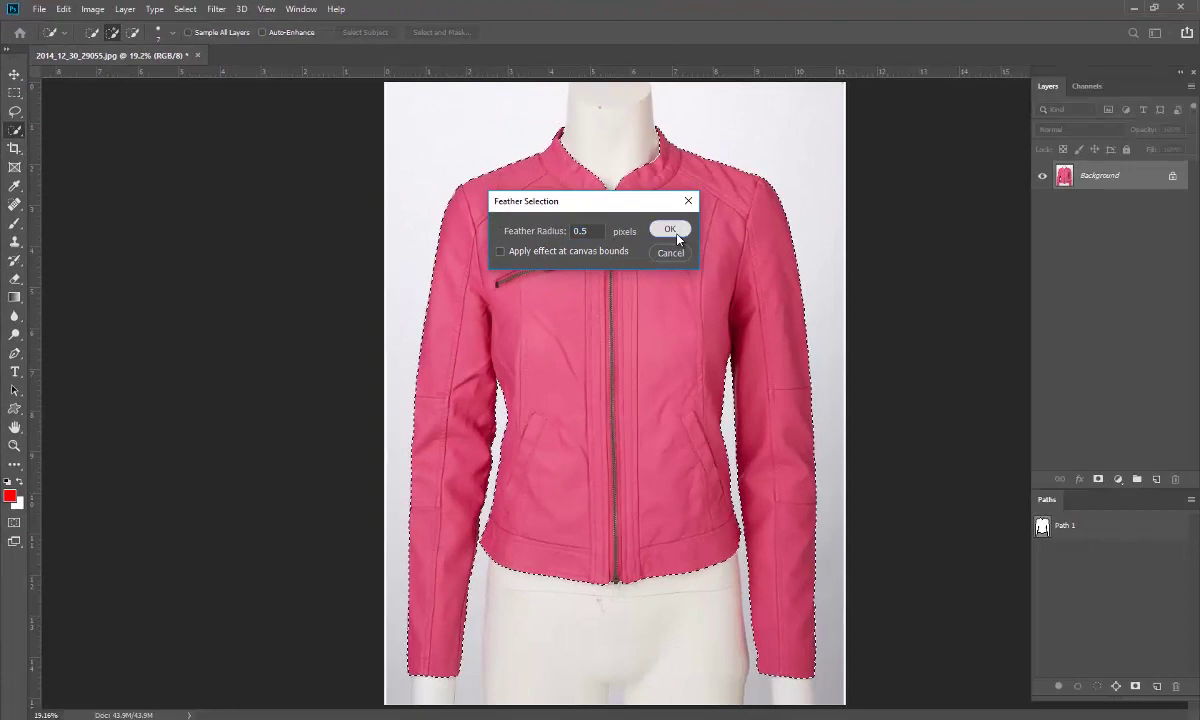
left_click(677, 240)
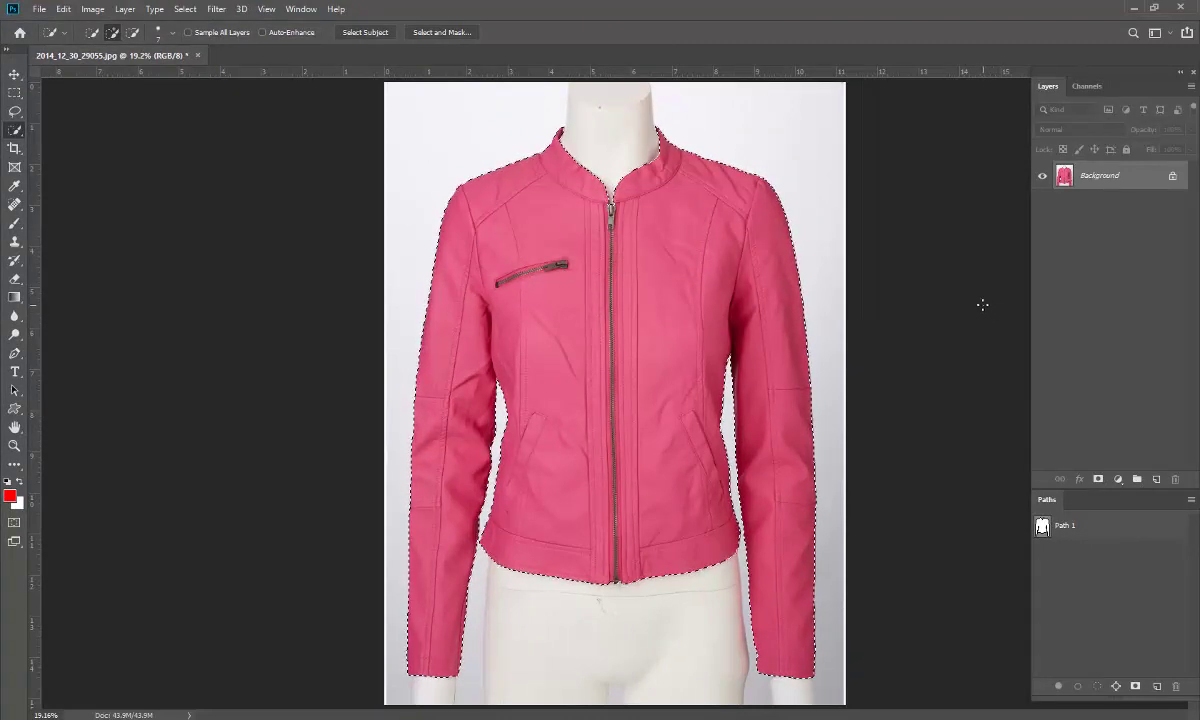
key("ctrl+j")
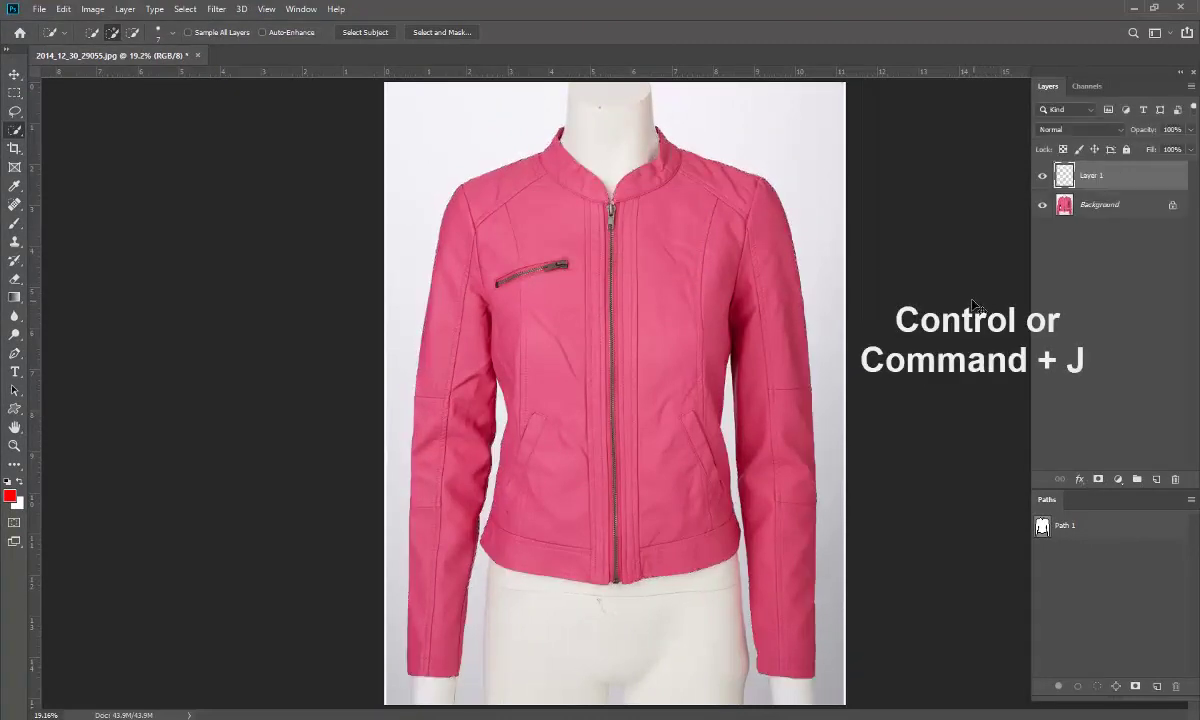
Add a white Solid Color fill layer, Color Fill 1, just above the Background layer.
left_click(1095, 205)
left_click(1117, 480)
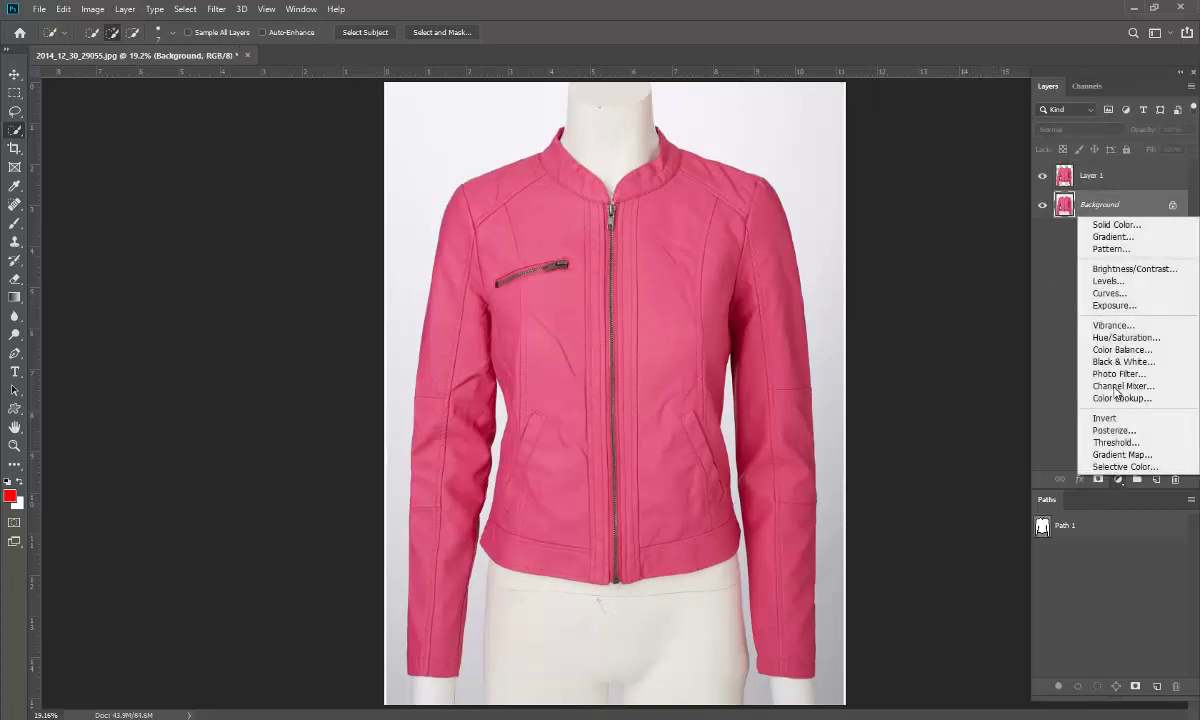
left_click(1085, 221)
left_click_drag(682, 273, 592, 83)
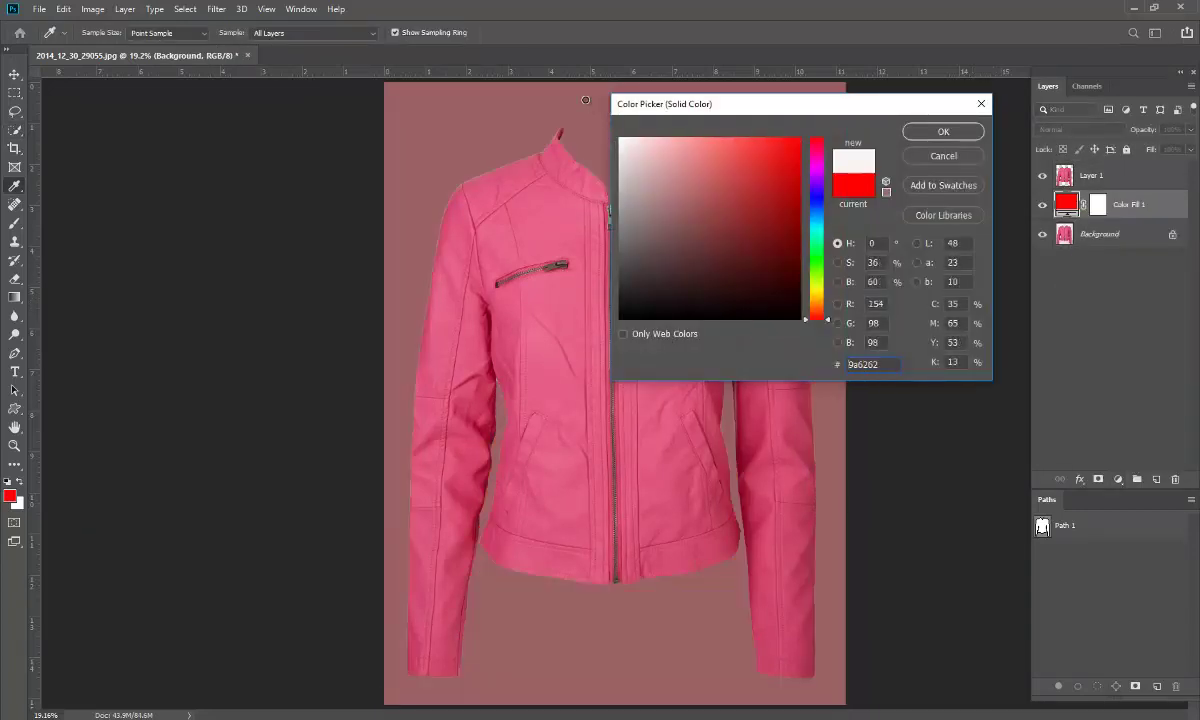
key("Return")
Open 2014_12_30_29056.jpg by dragging it from the Neck Image folder into Photoshop.
key("w")
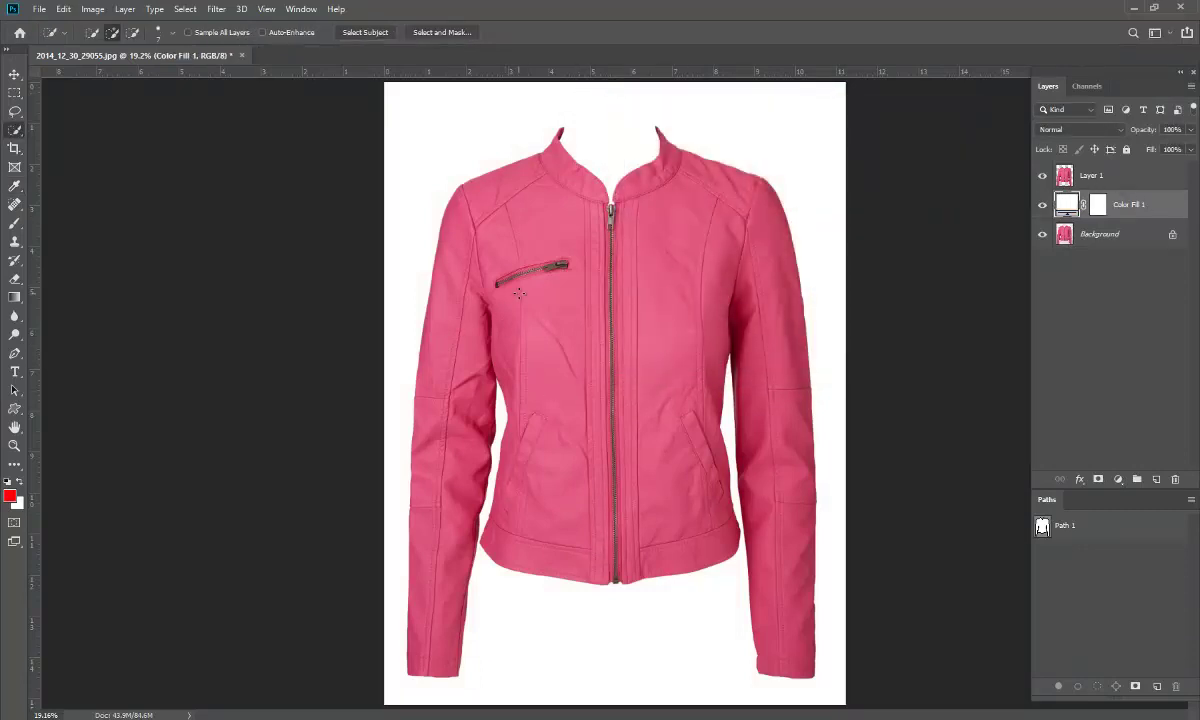
left_click(1136, 8)
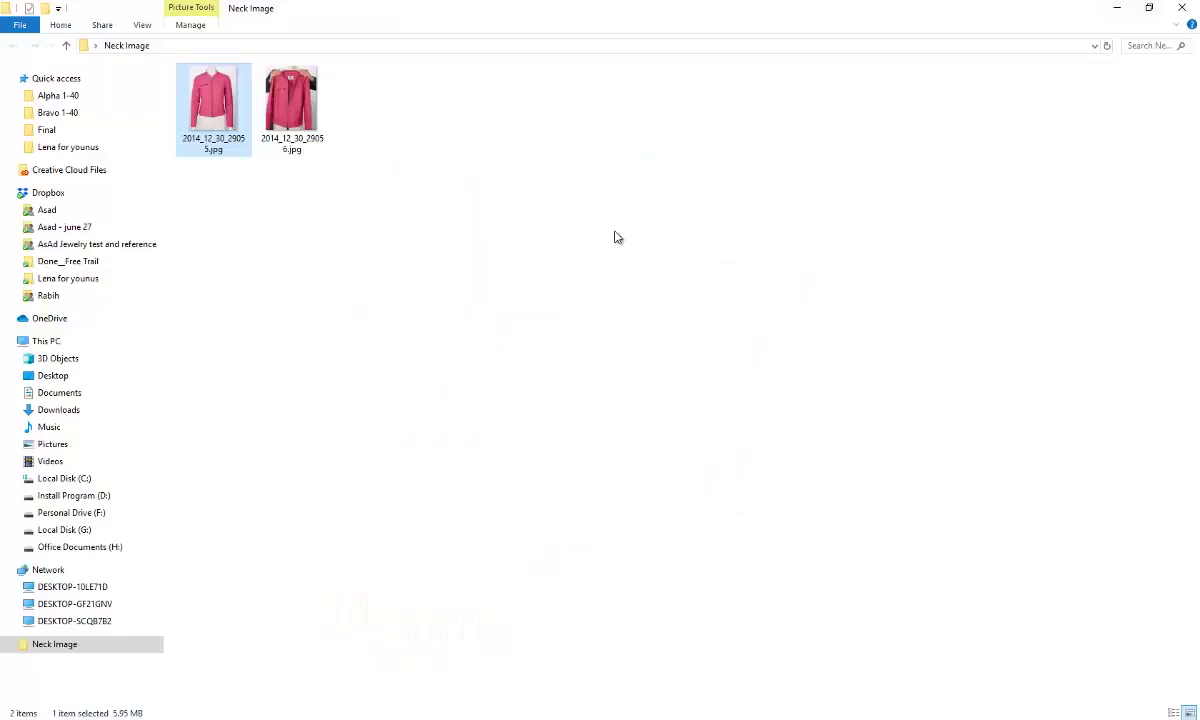
mouse_move(307, 146)
left_mouse_down()
mouse_move(236, 712)
mouse_move(1115, 390)
mouse_move(1098, 388)
left_mouse_up()
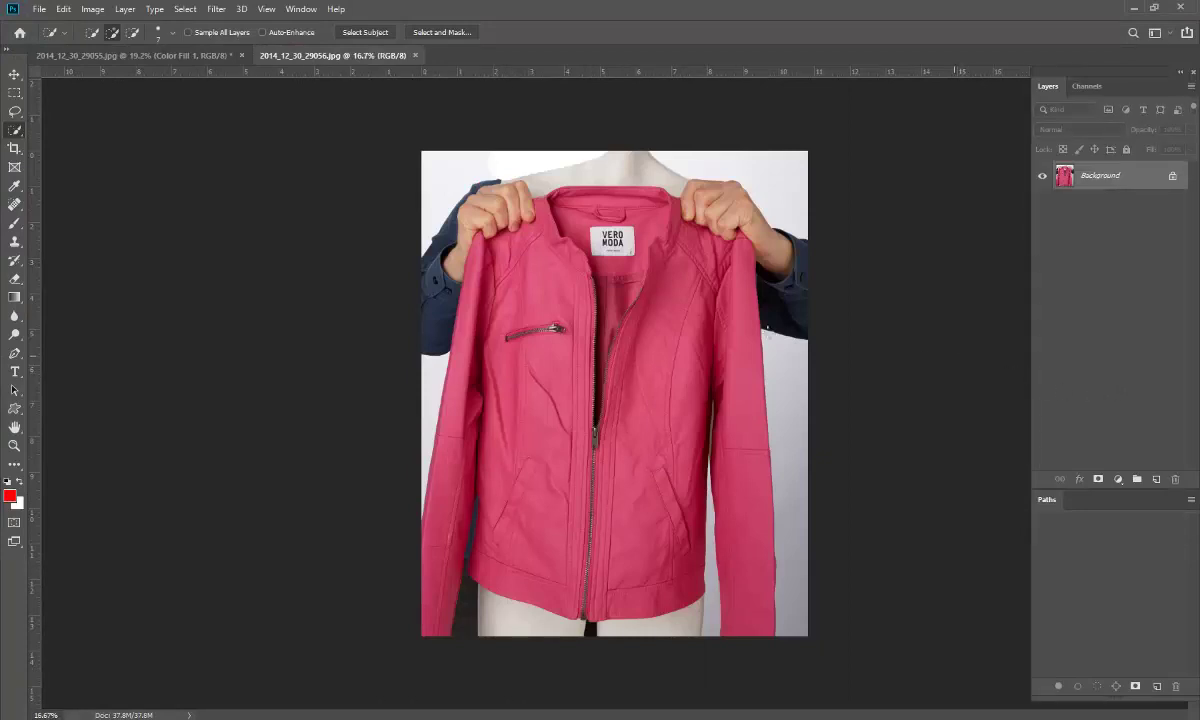
Copy a rectangle around the collar from 2014_12_30_29056.jpg and paste it into the 29055 document.
left_click(14, 92)
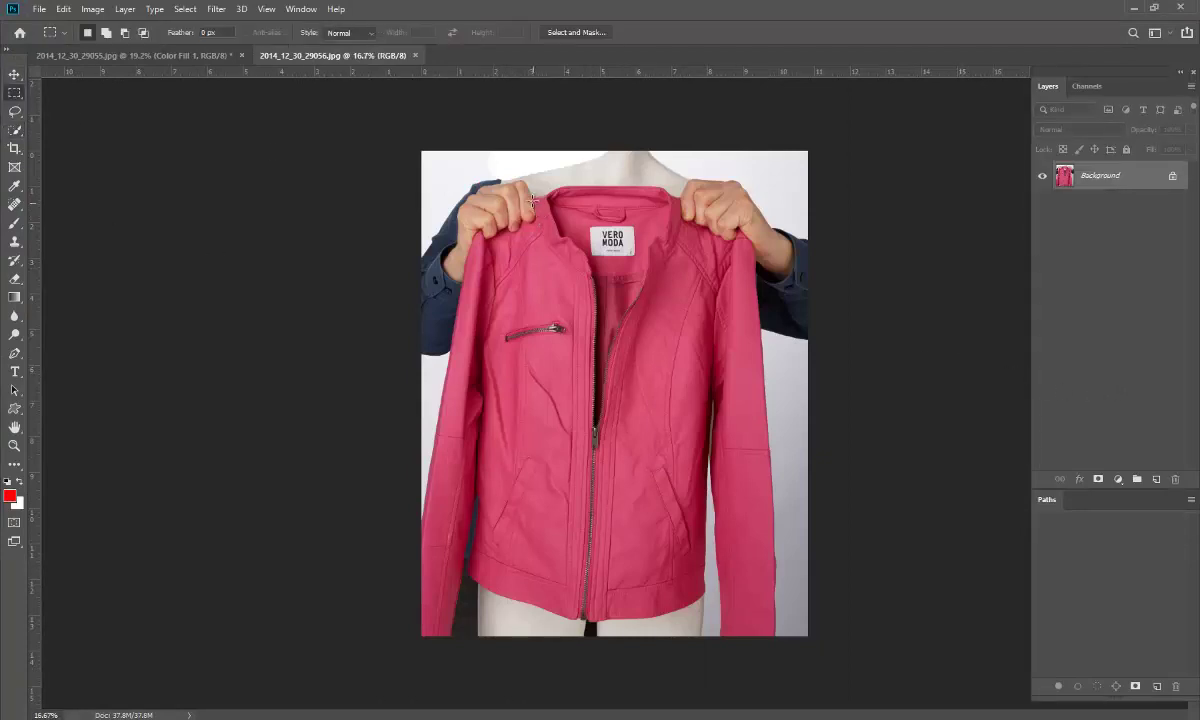
left_click_drag(534, 184, 668, 321)
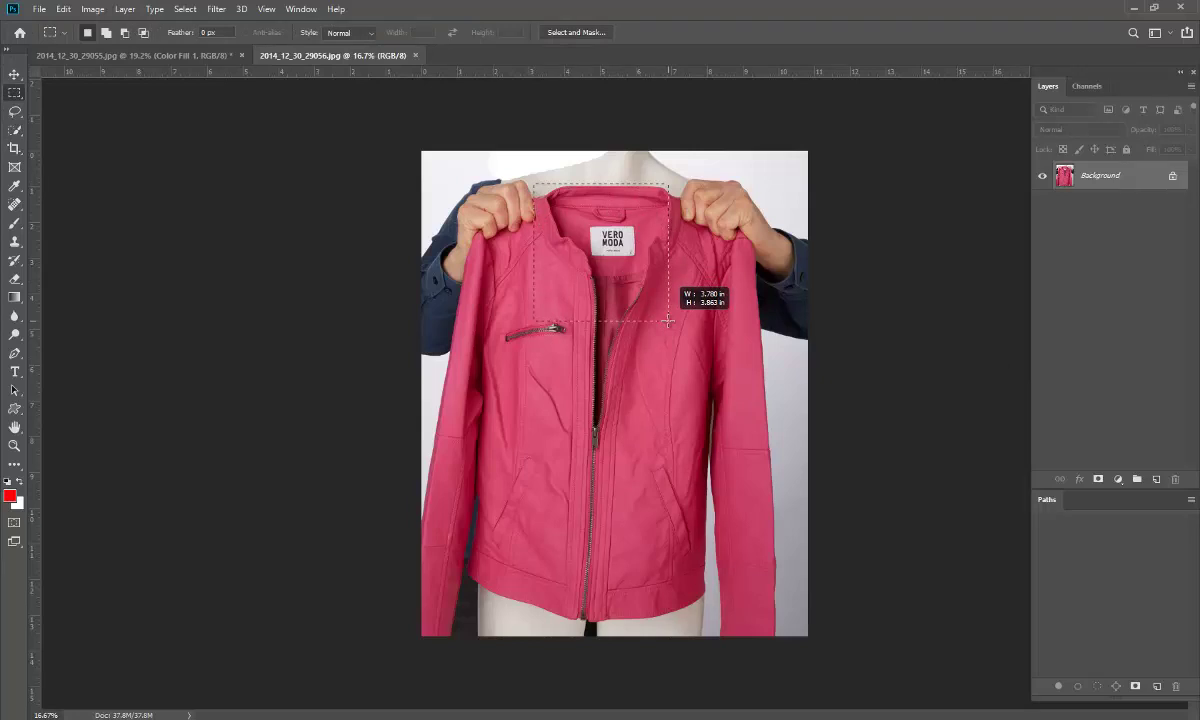
mouse_move(668, 321)
left_mouse_down()
mouse_move(667, 303)
mouse_move(684, 306)
left_mouse_up()
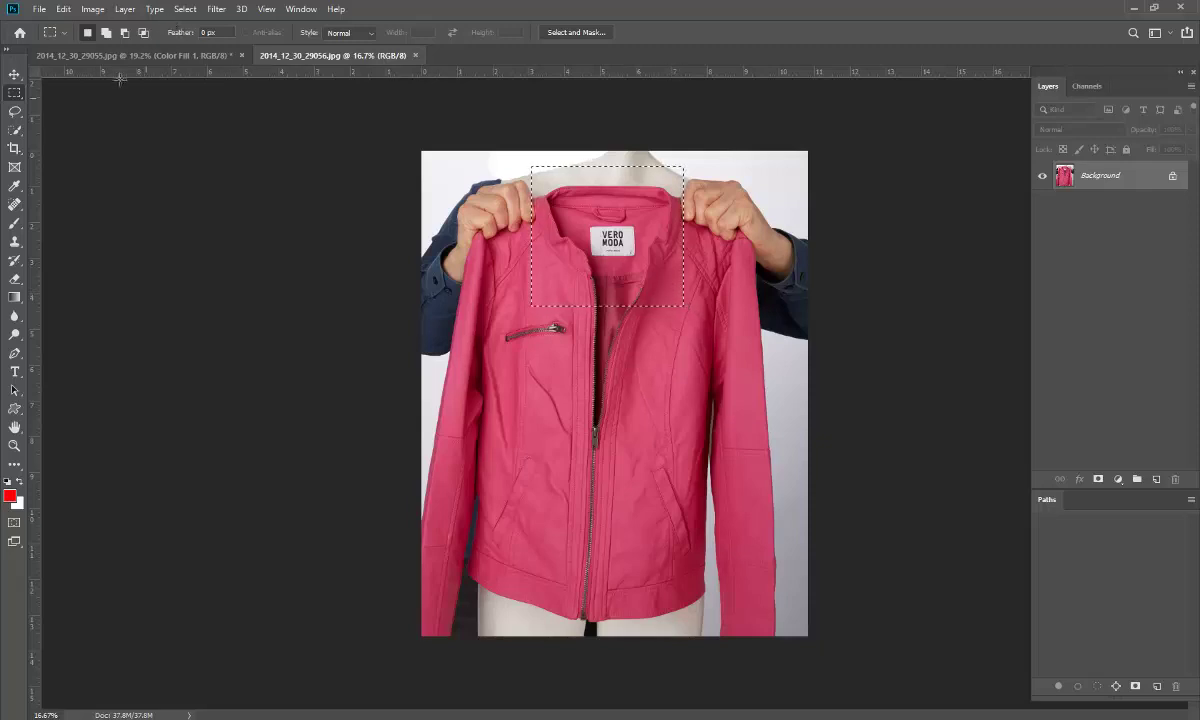
left_click(63, 10)
left_click(75, 108)
left_click(188, 54)
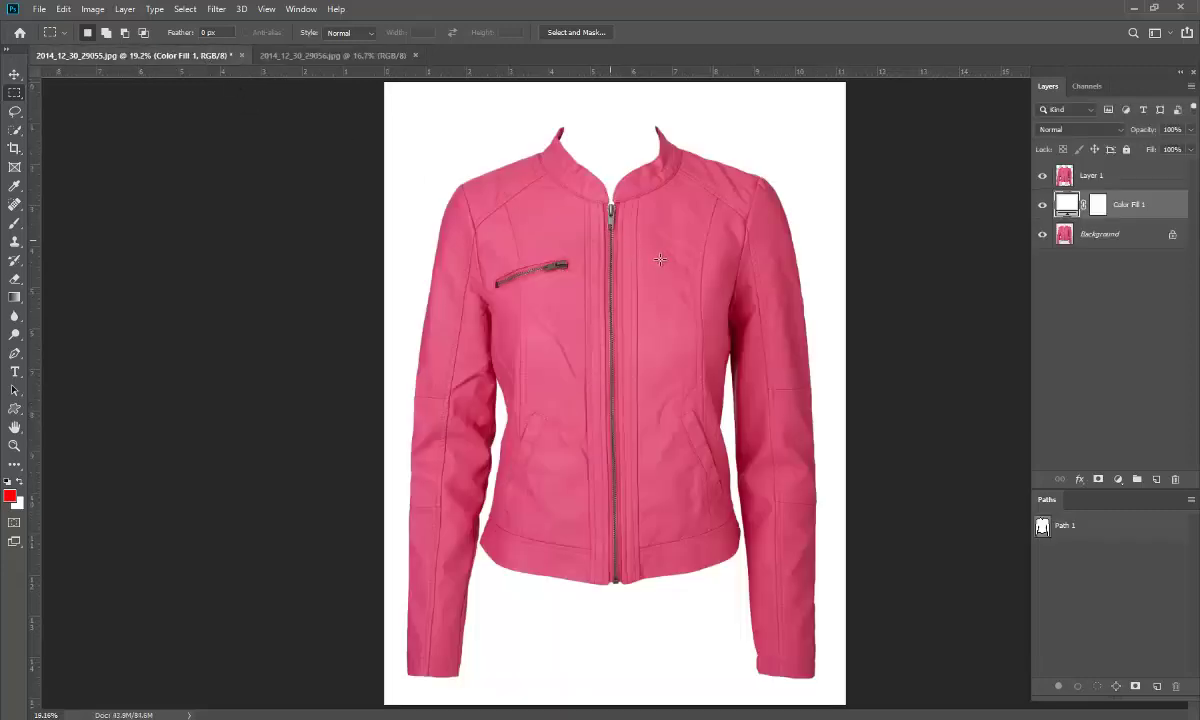
left_click(68, 9)
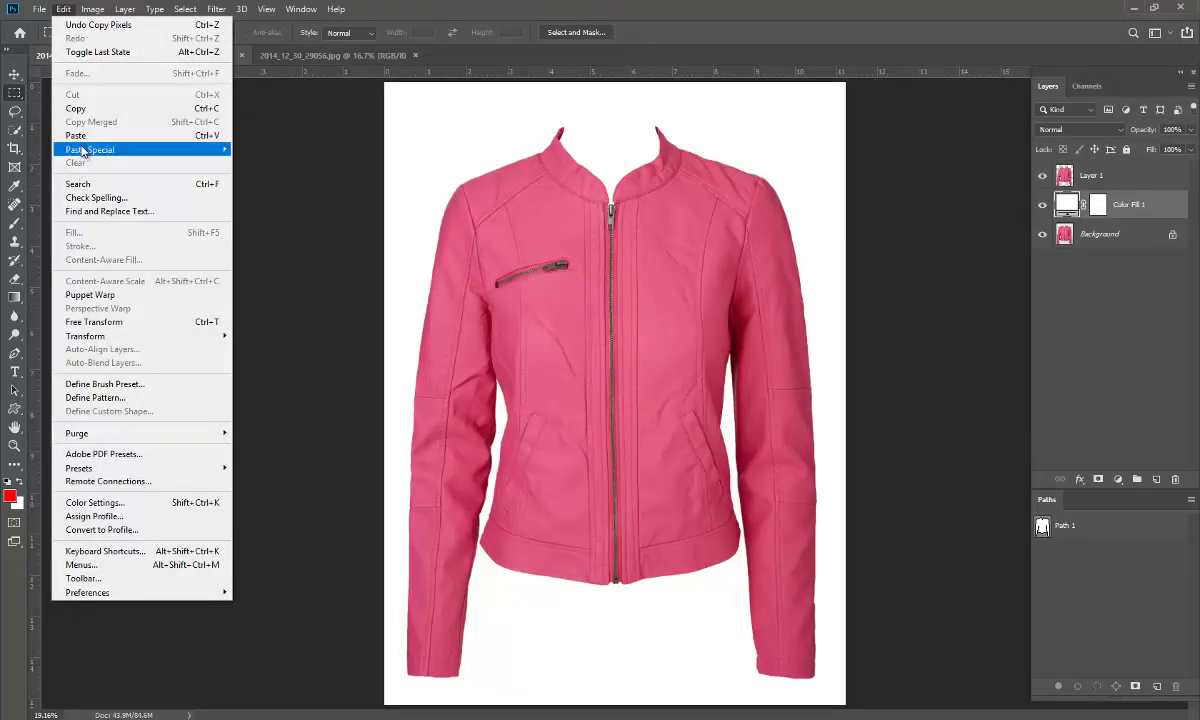
left_click(82, 140)
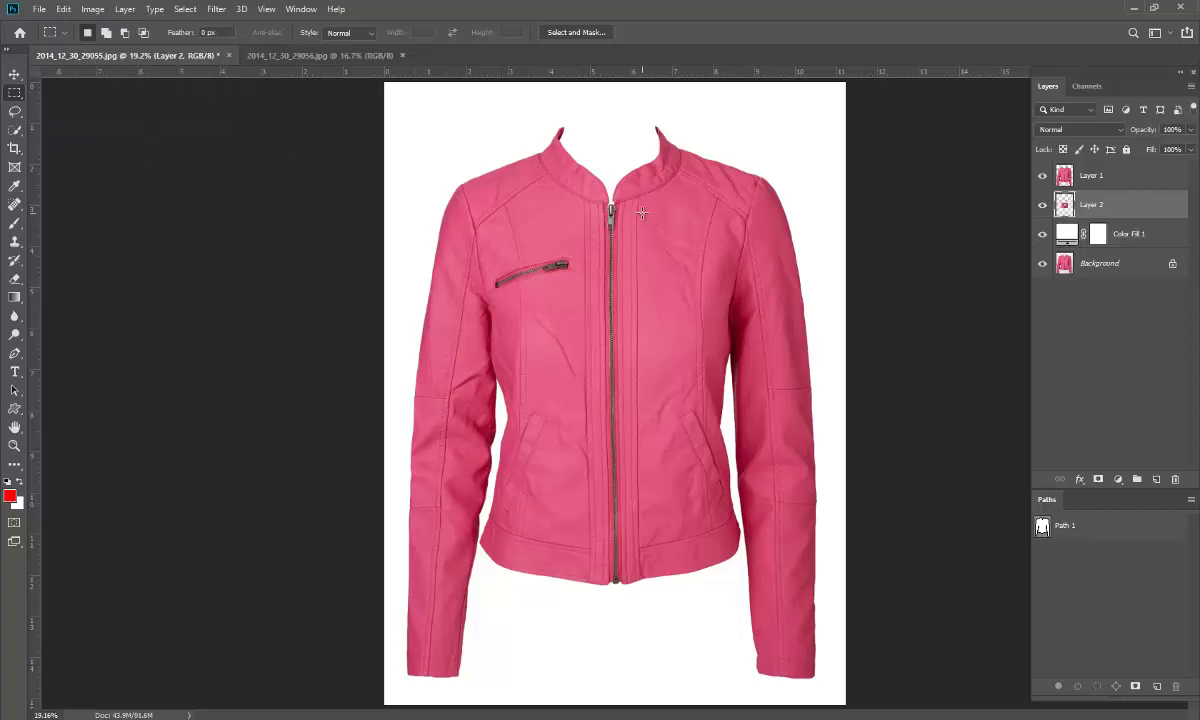
Move Layer 2's collar patch up to the neck, then scale and nudge it to fit the collar opening.
left_click(14, 74)
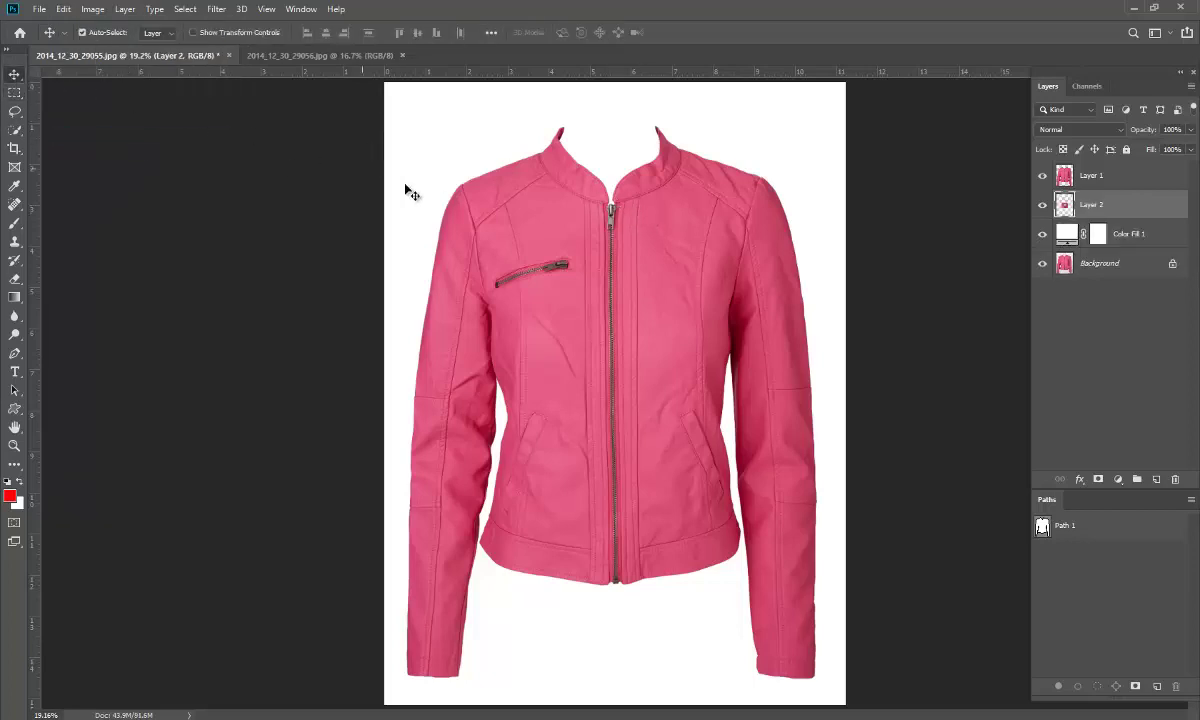
key("ctrl+t")
mouse_move(648, 410)
left_mouse_down()
mouse_move(645, 213)
mouse_move(628, 163)
left_mouse_up()
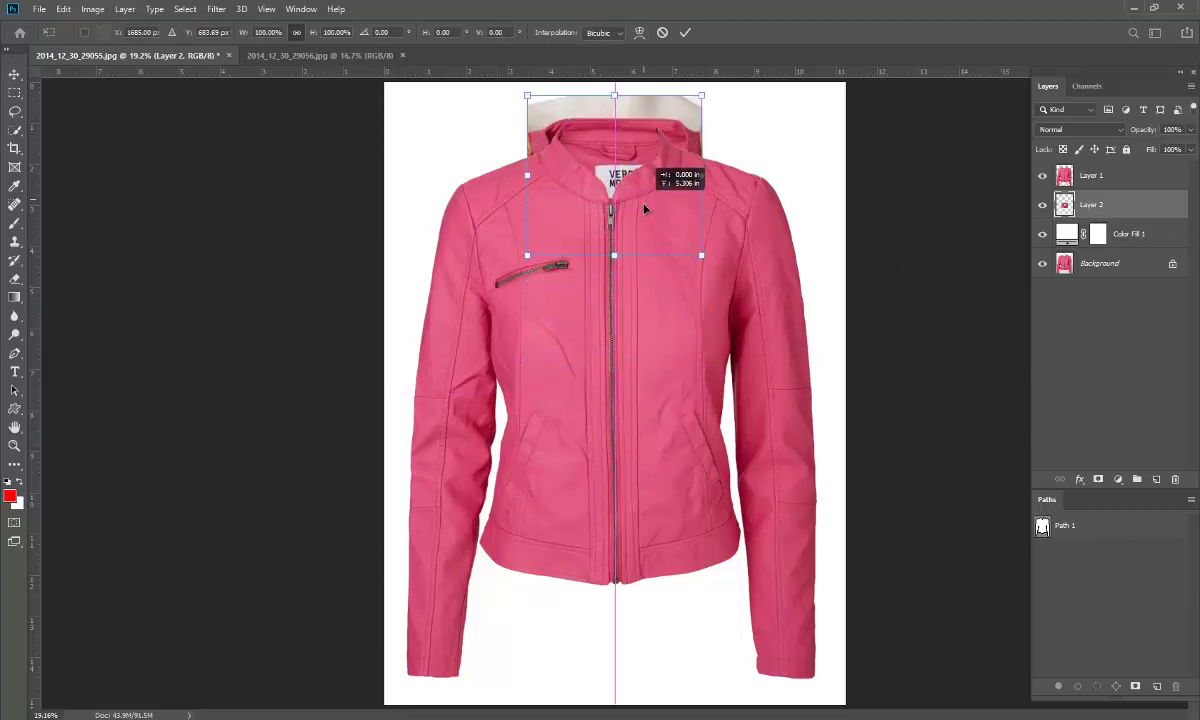
left_click(628, 163)
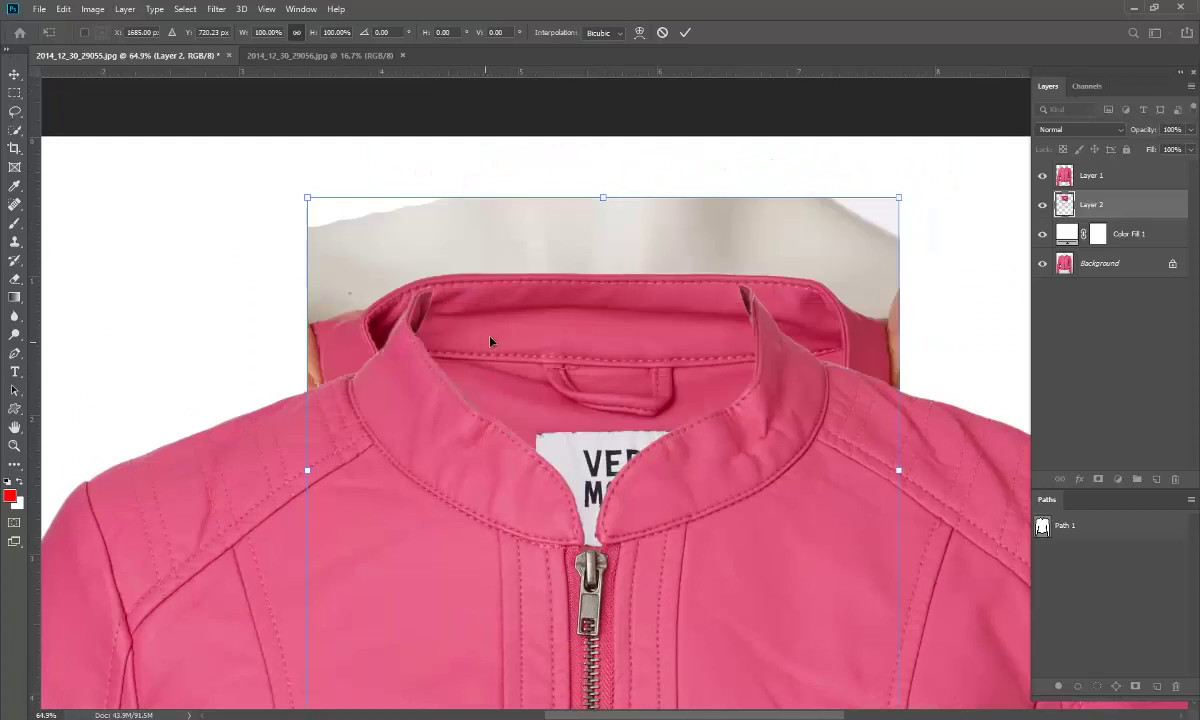
left_click_drag(490, 340, 498, 344)
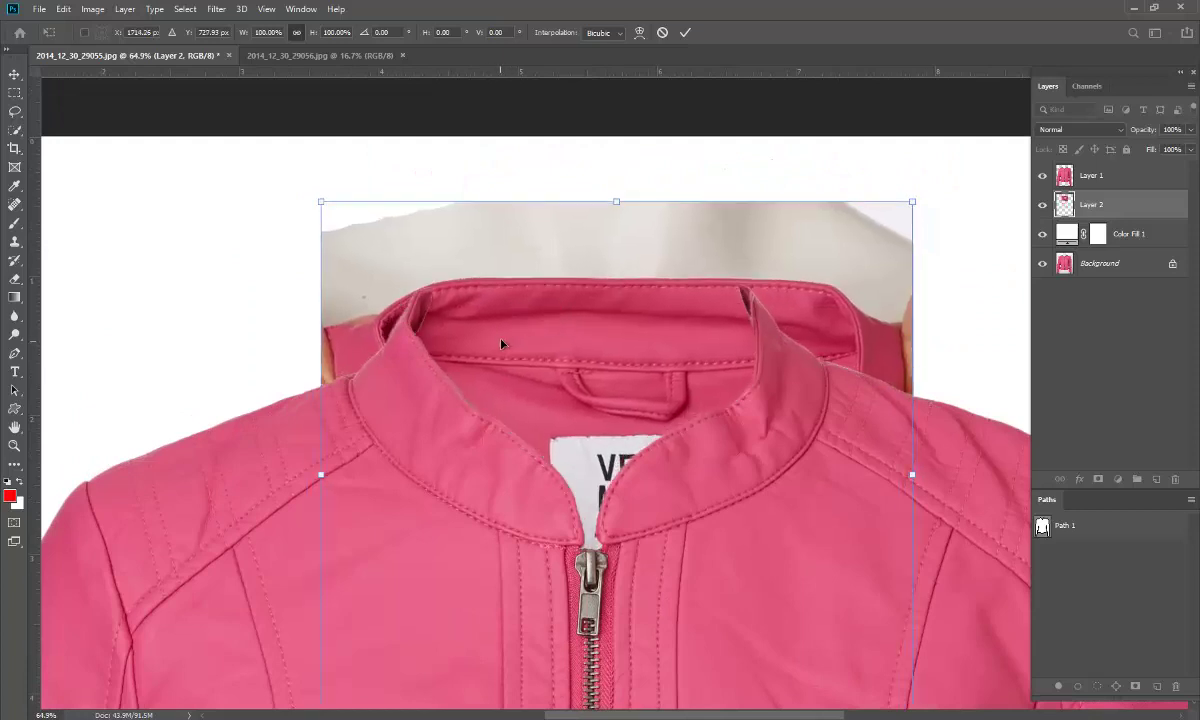
left_click(418, 303, "alt")
mouse_move(914, 201)
left_mouse_down()
mouse_move(820, 232)
mouse_move(817, 220)
mouse_move(838, 218)
left_mouse_up()
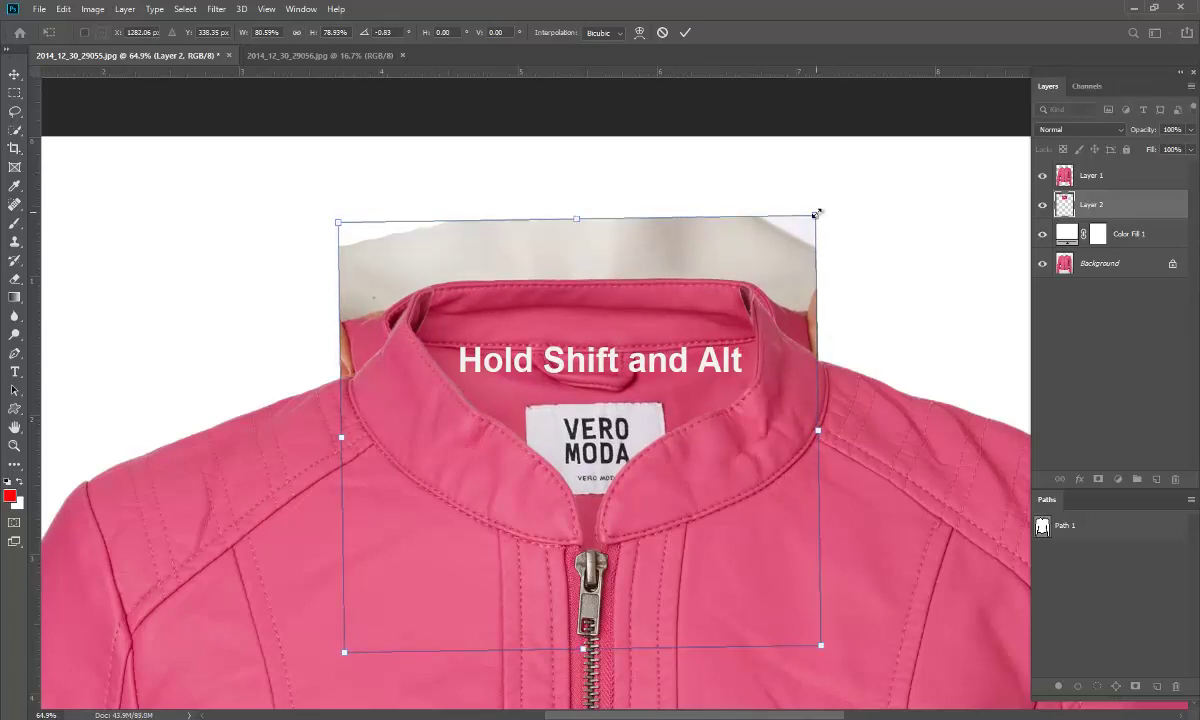
left_click_drag(815, 215, 807, 218)
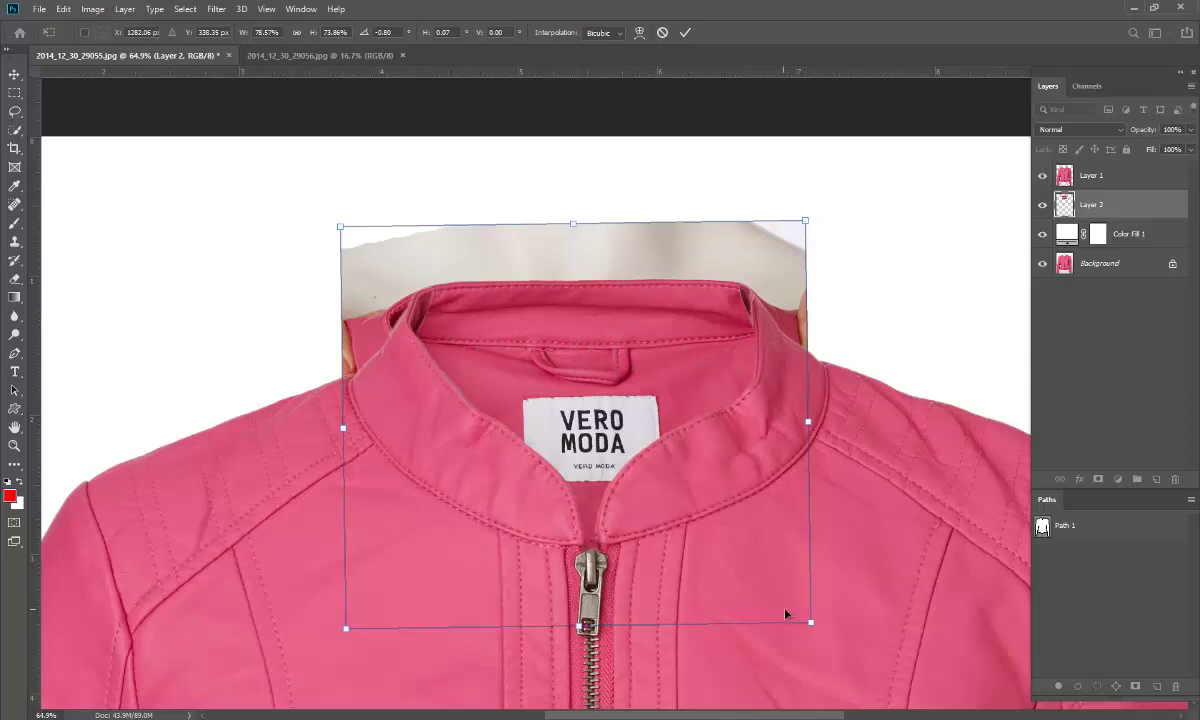
left_click_drag(810, 625, 809, 631)
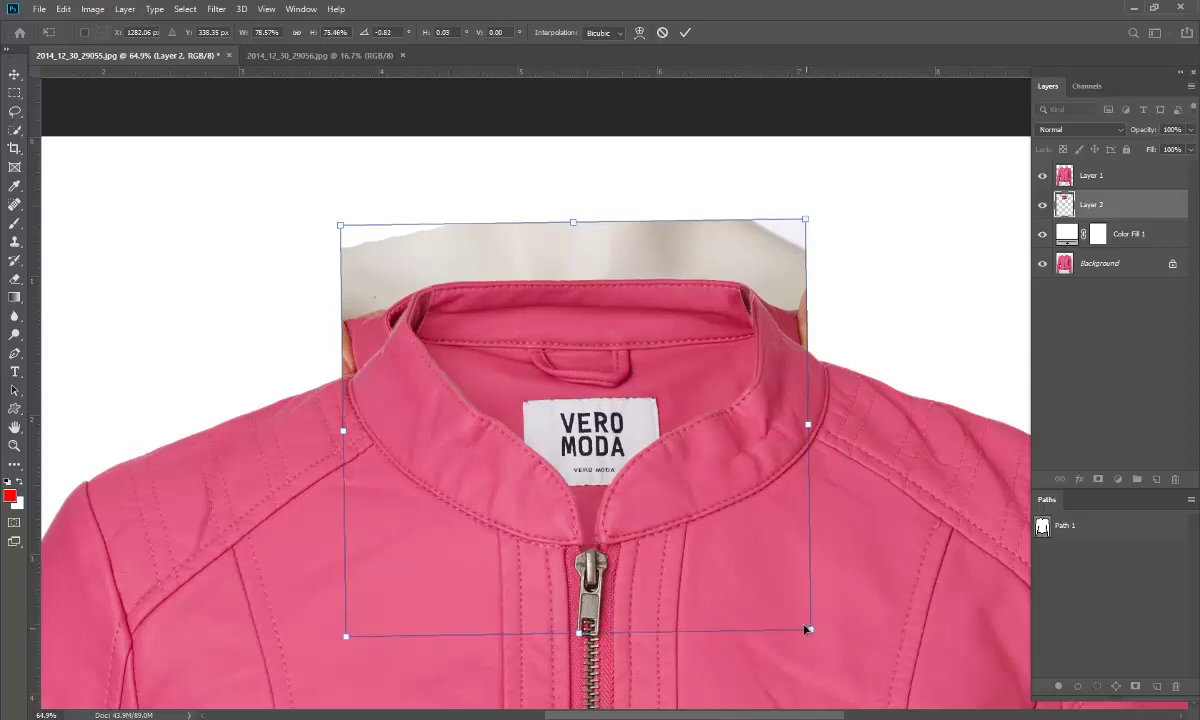
key("Return")
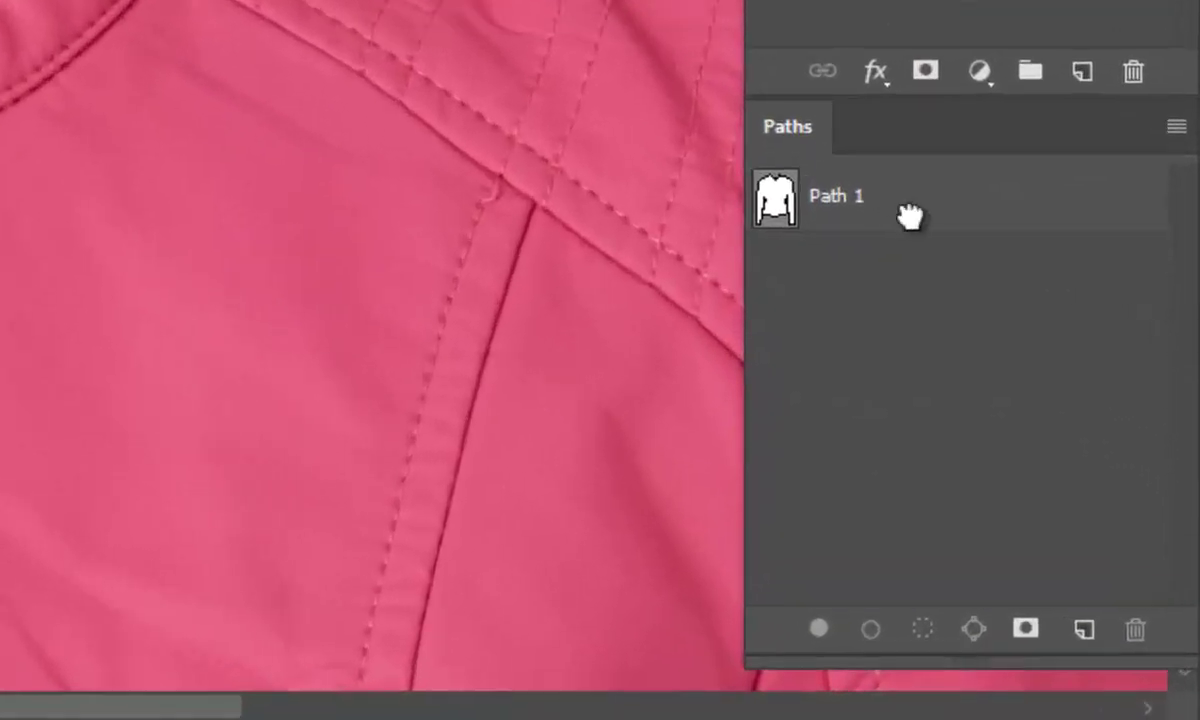
Duplicate Path 1 and redraw the copy's collar section along the inner collar's top edge.
left_click_drag(900, 206, 1084, 640)
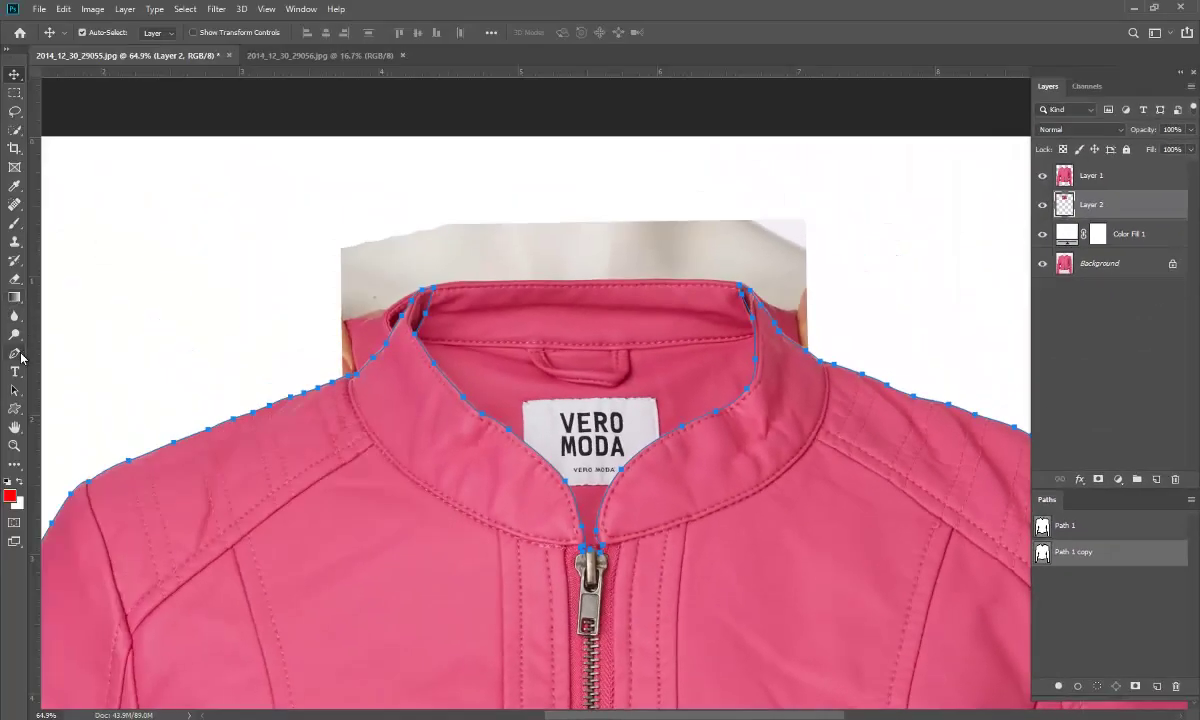
key("p")
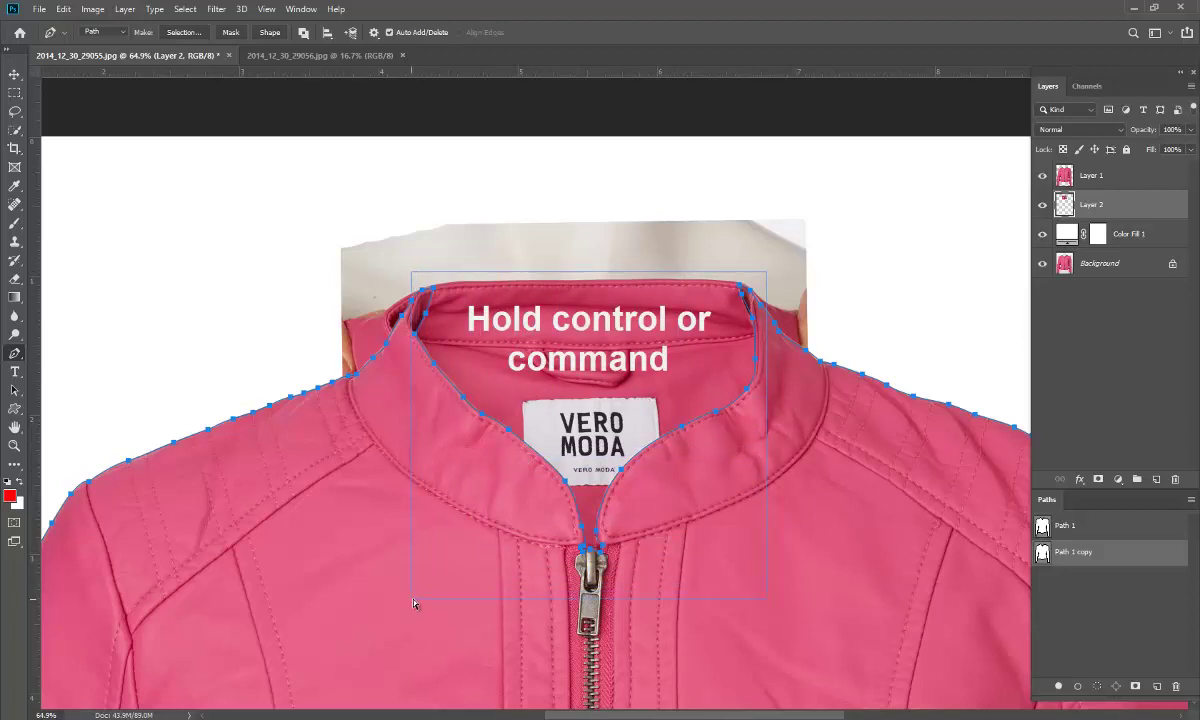
key("Delete")
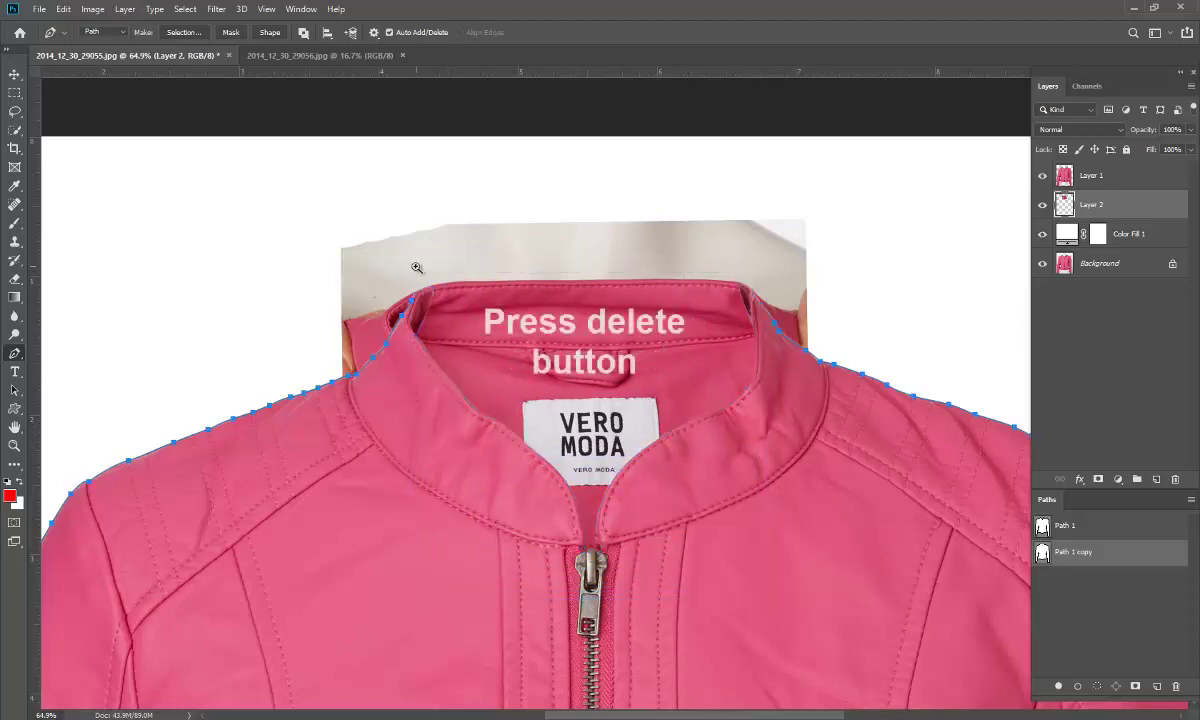
left_click_drag(416, 267, 470, 268)
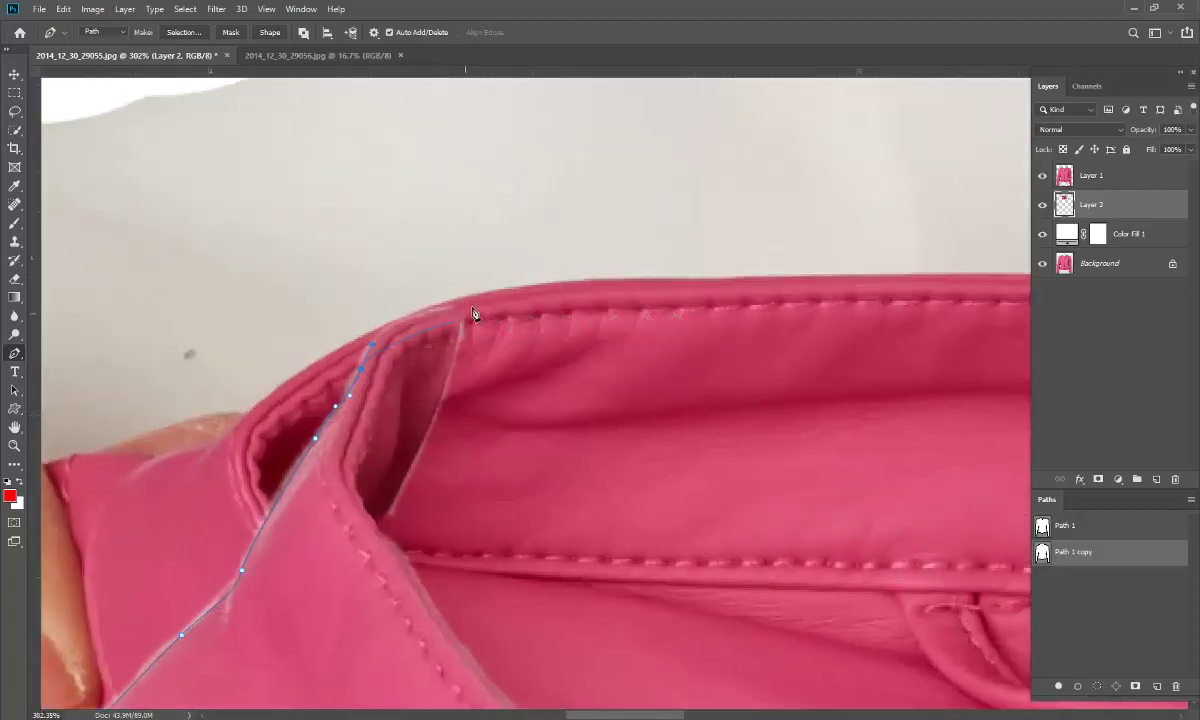
left_click_drag(583, 270, 583, 274)
left_click(906, 281)
left_click_drag(760, 262, 308, 287)
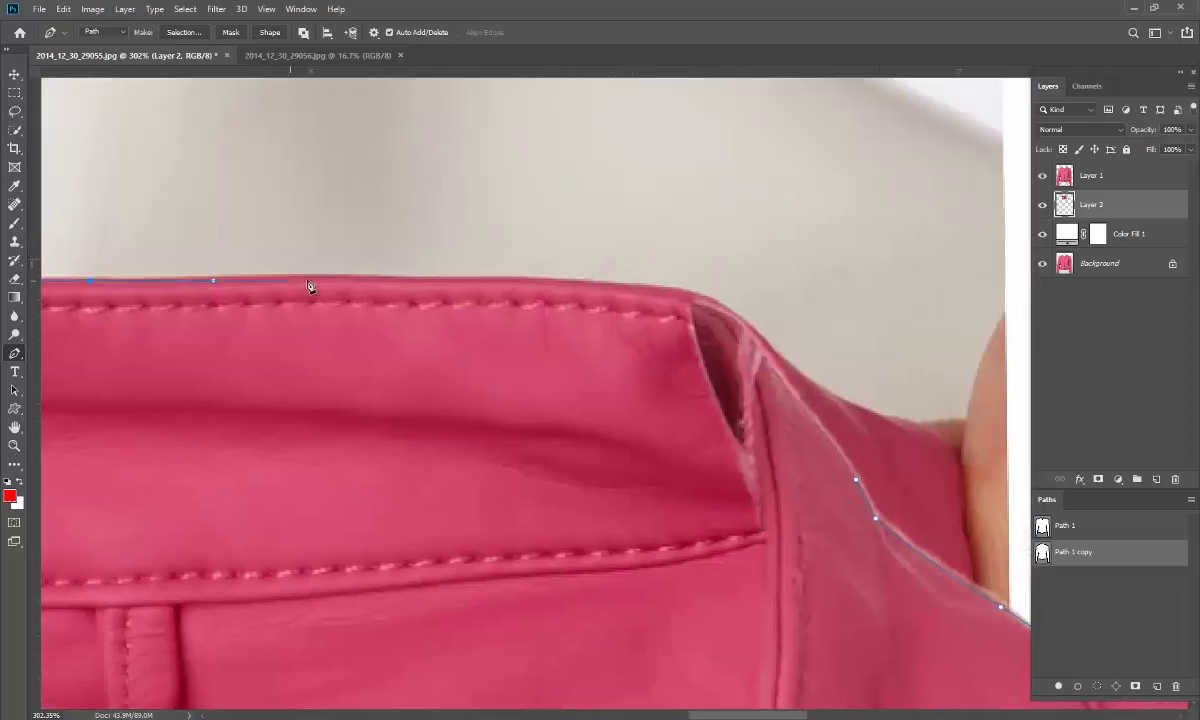
left_click(481, 280)
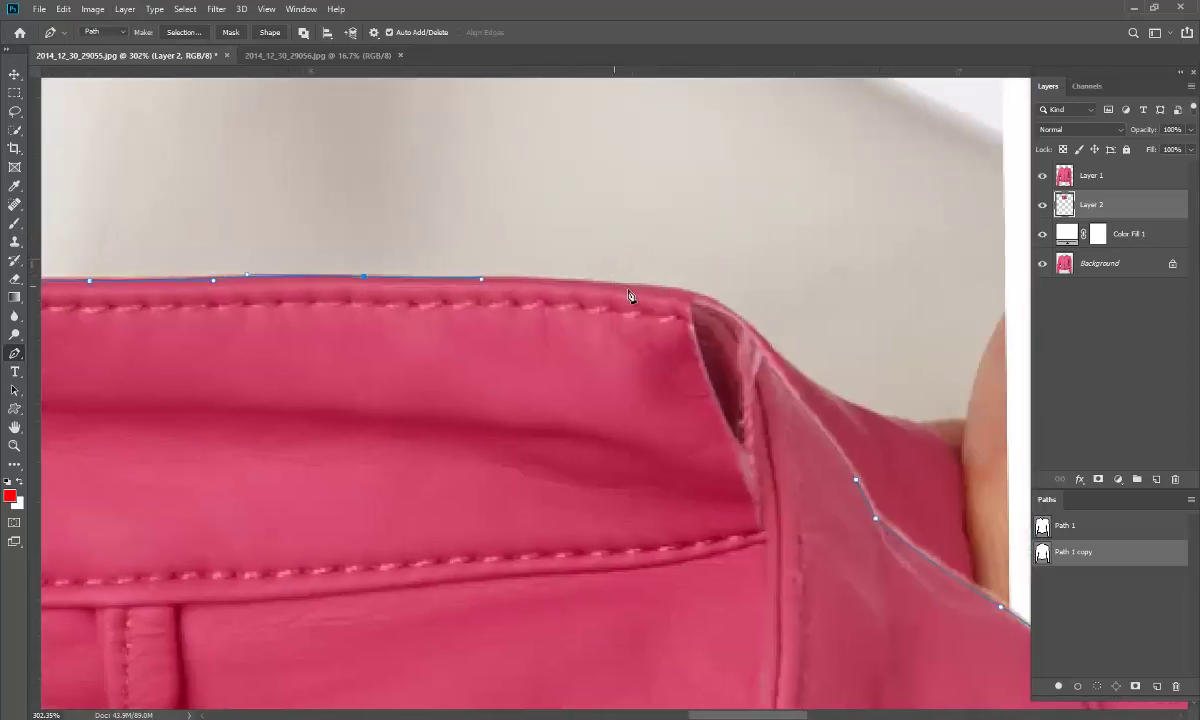
left_click(726, 297)
left_click(763, 358)
left_click_drag(862, 498, 718, 570)
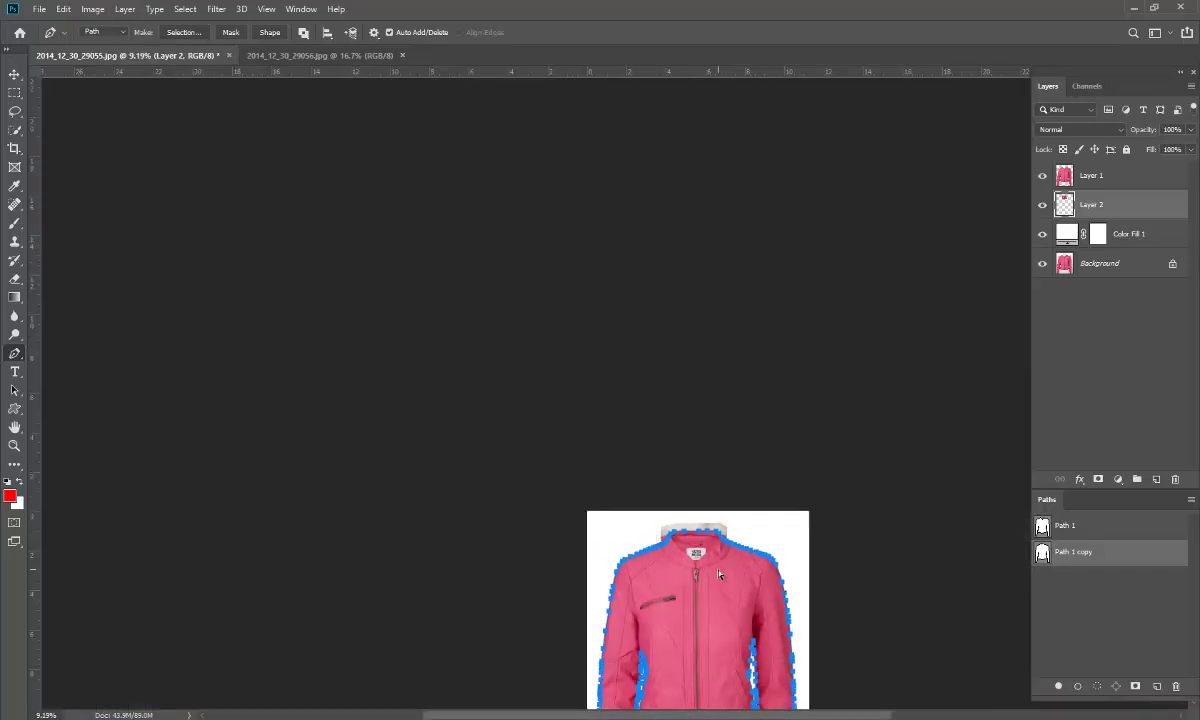
Load Path 1 copy as a selection, invert it, delete the excess on Layer 2, and deselect.
key("ctrl+0")
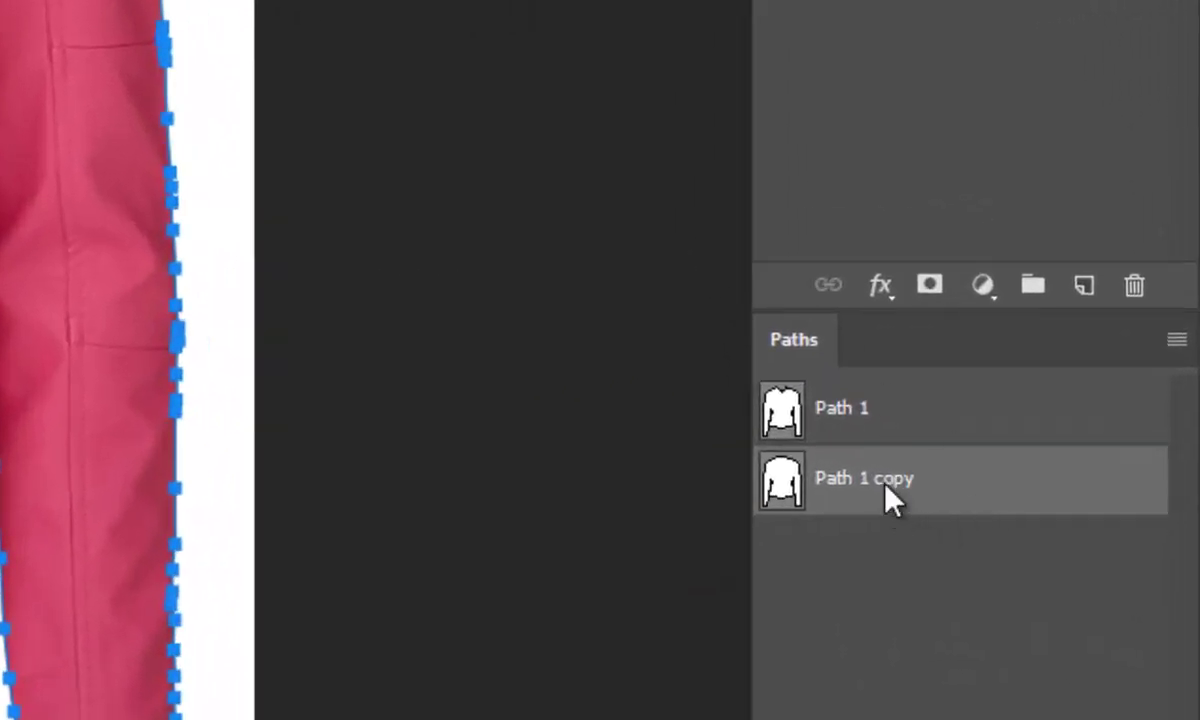
right_click(890, 497)
left_click(838, 592)
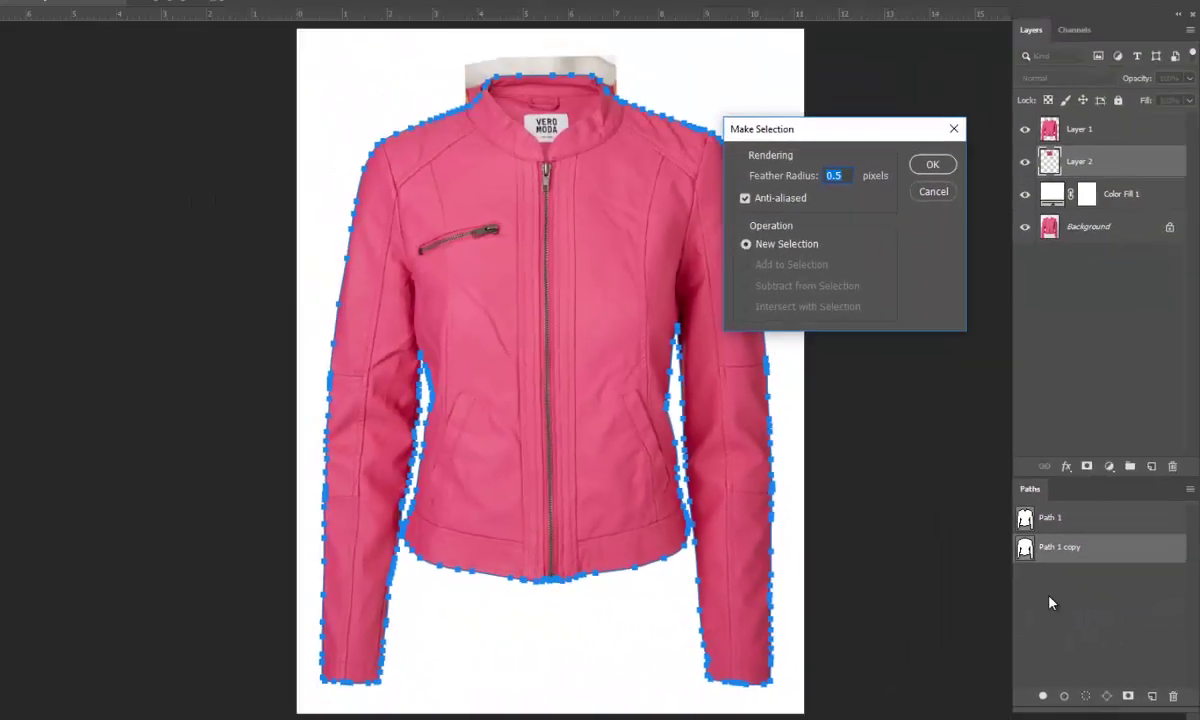
key("Return")
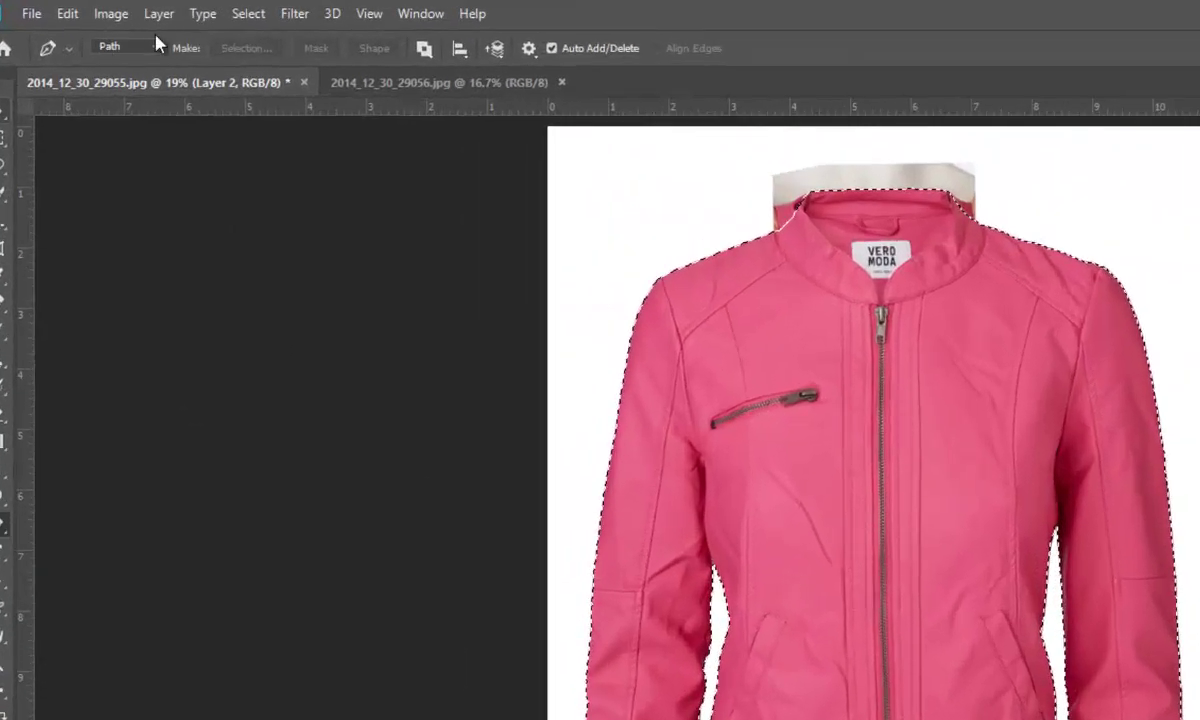
left_click(233, 13)
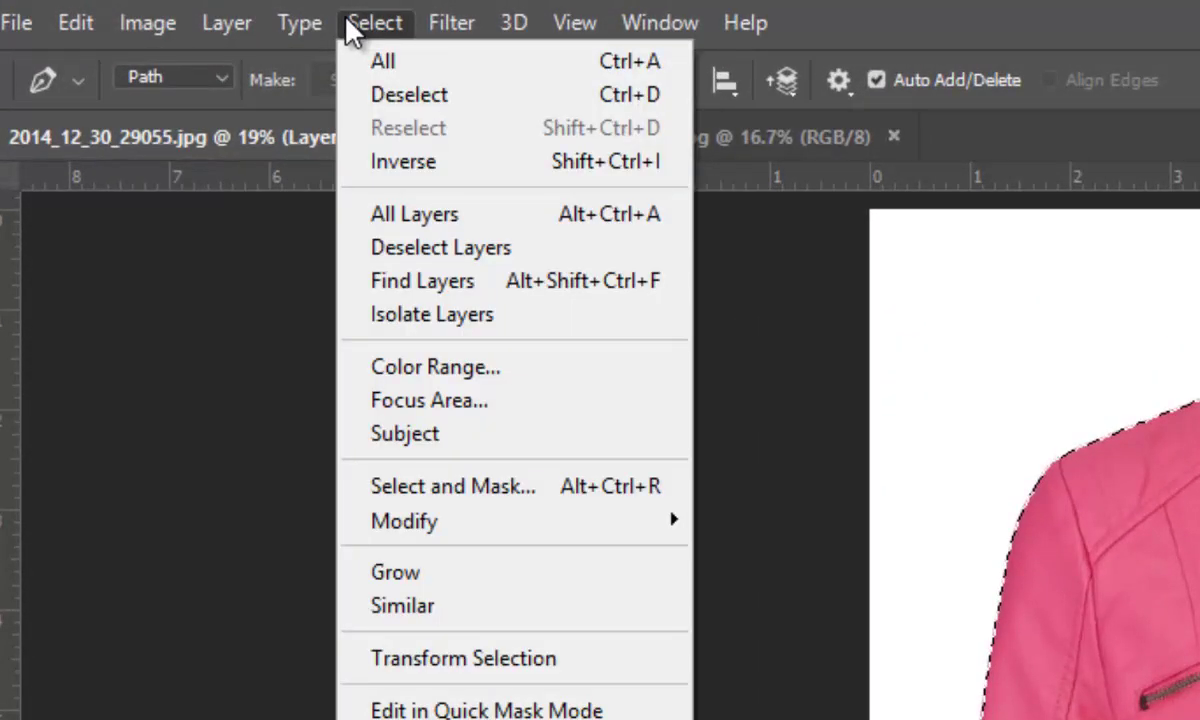
left_click(420, 165)
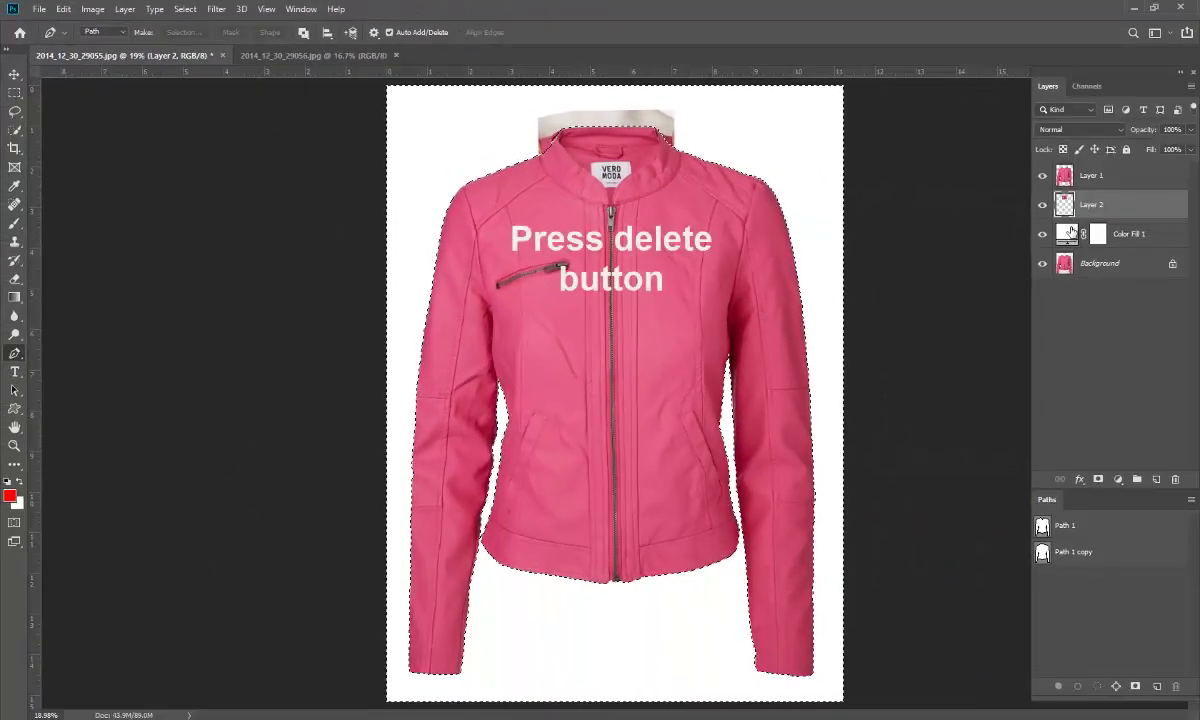
key("Delete")
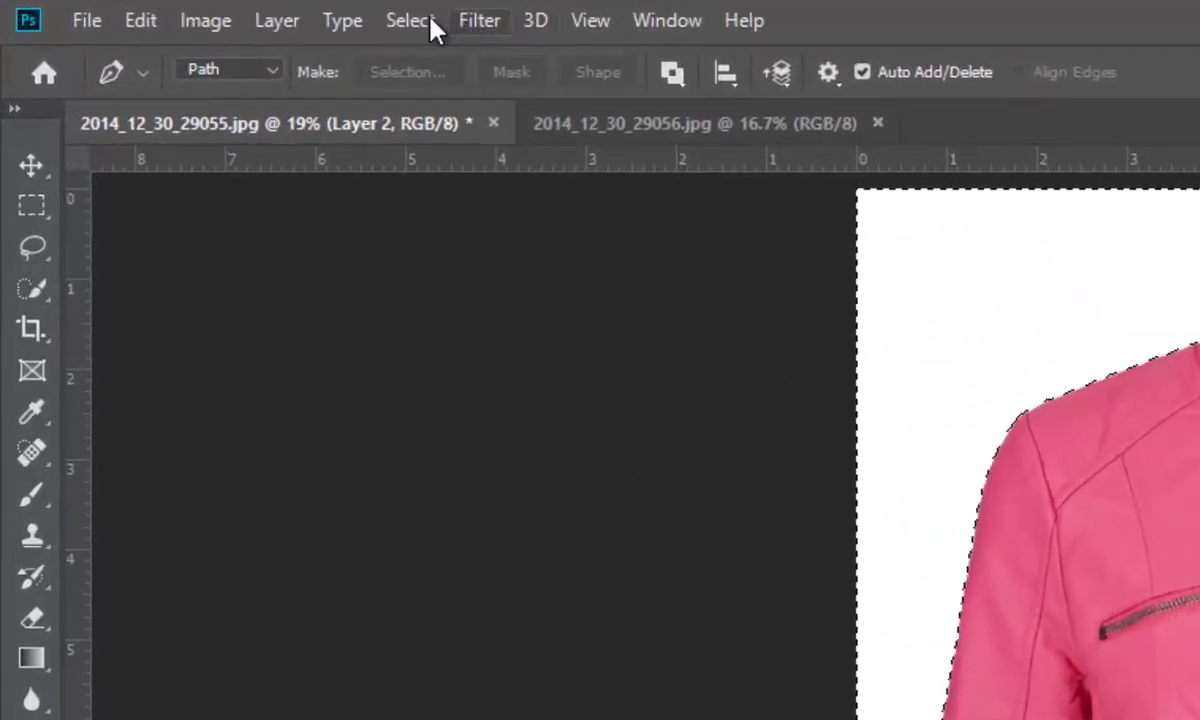
left_click(430, 17)
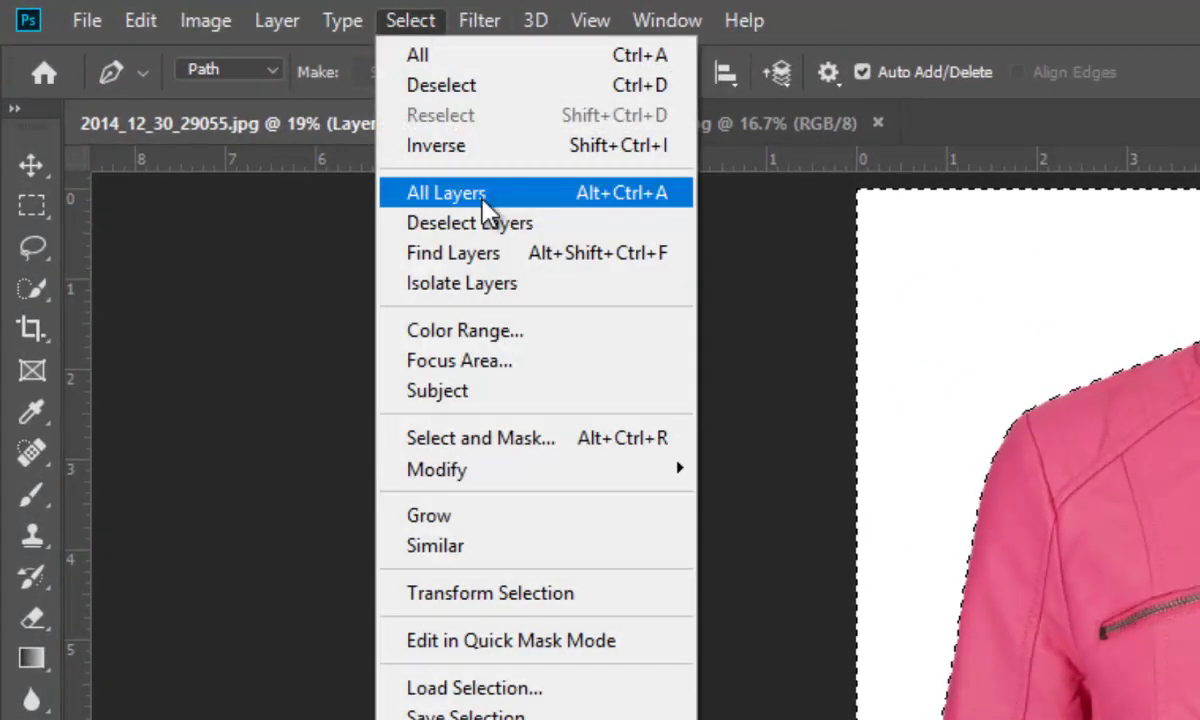
left_click(465, 86)
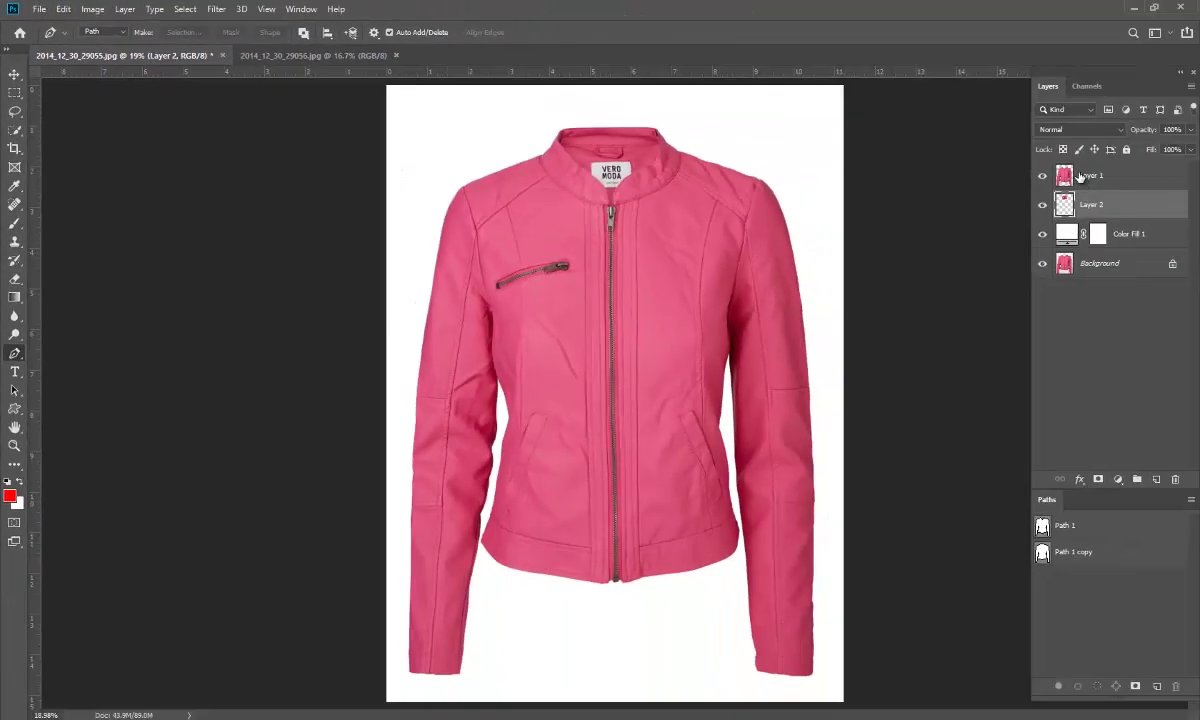
Erase the dark fold at the collar's left inner corner on Layer 1 at about 52% opacity.
scroll(629, 112, "up", 5)
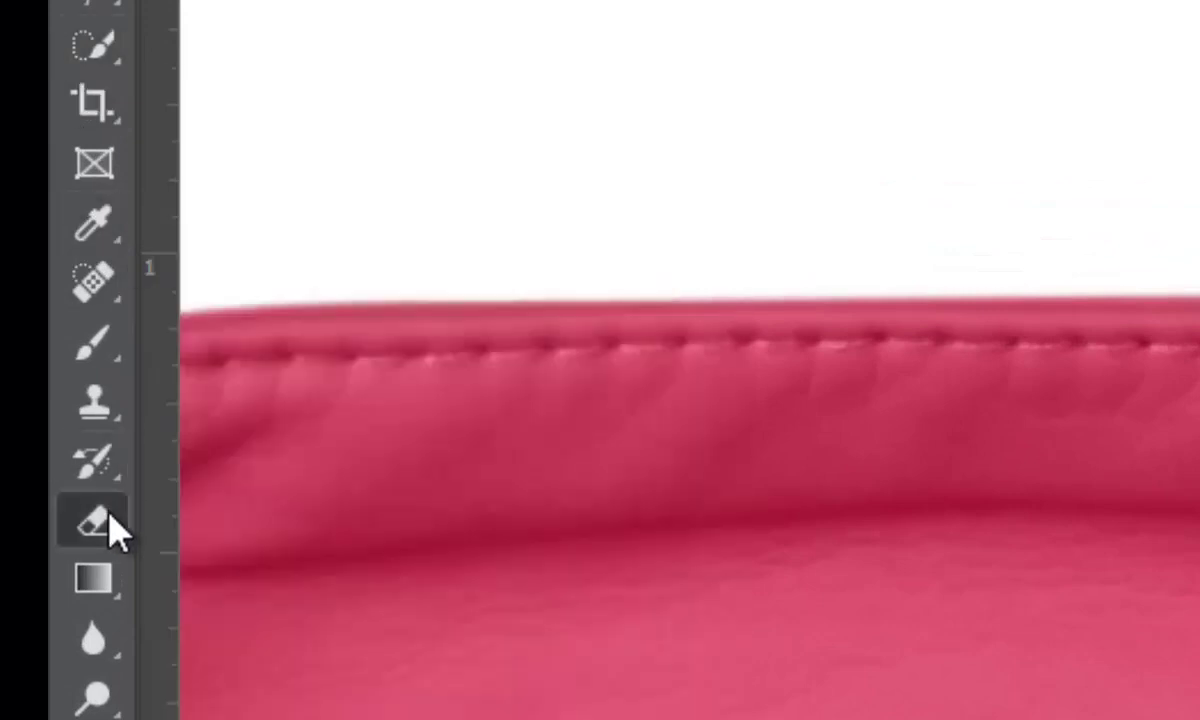
left_click(95, 522)
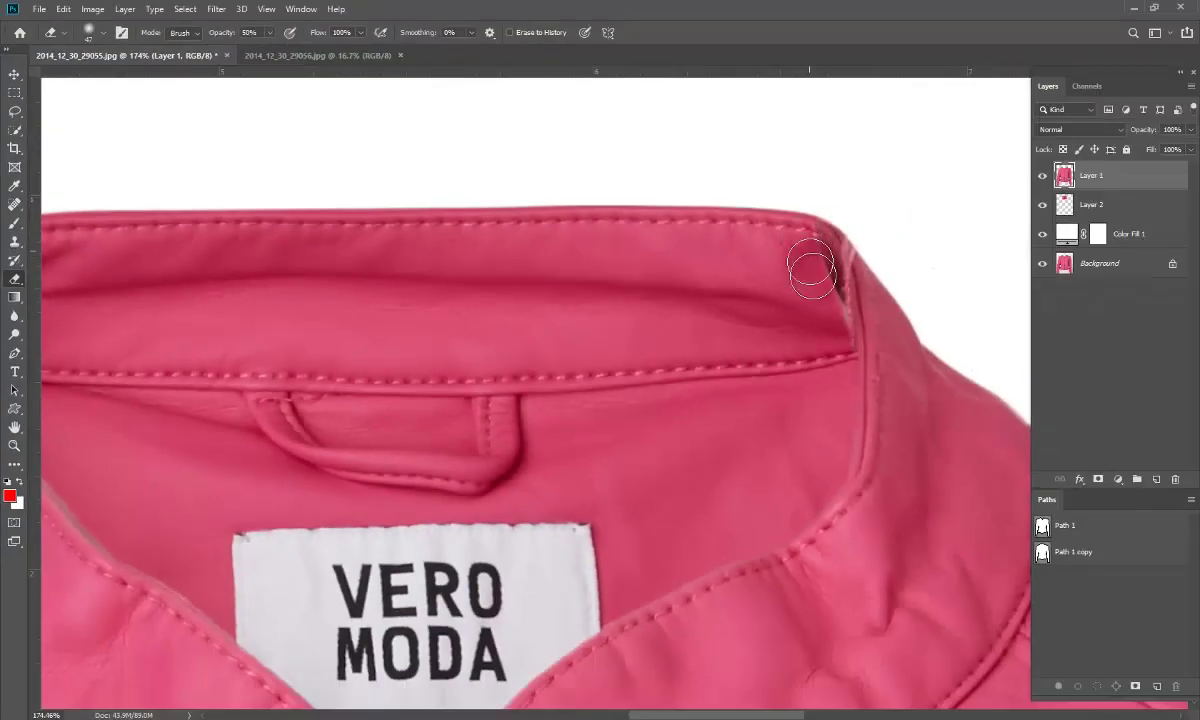
left_click_drag(806, 238, 815, 314)
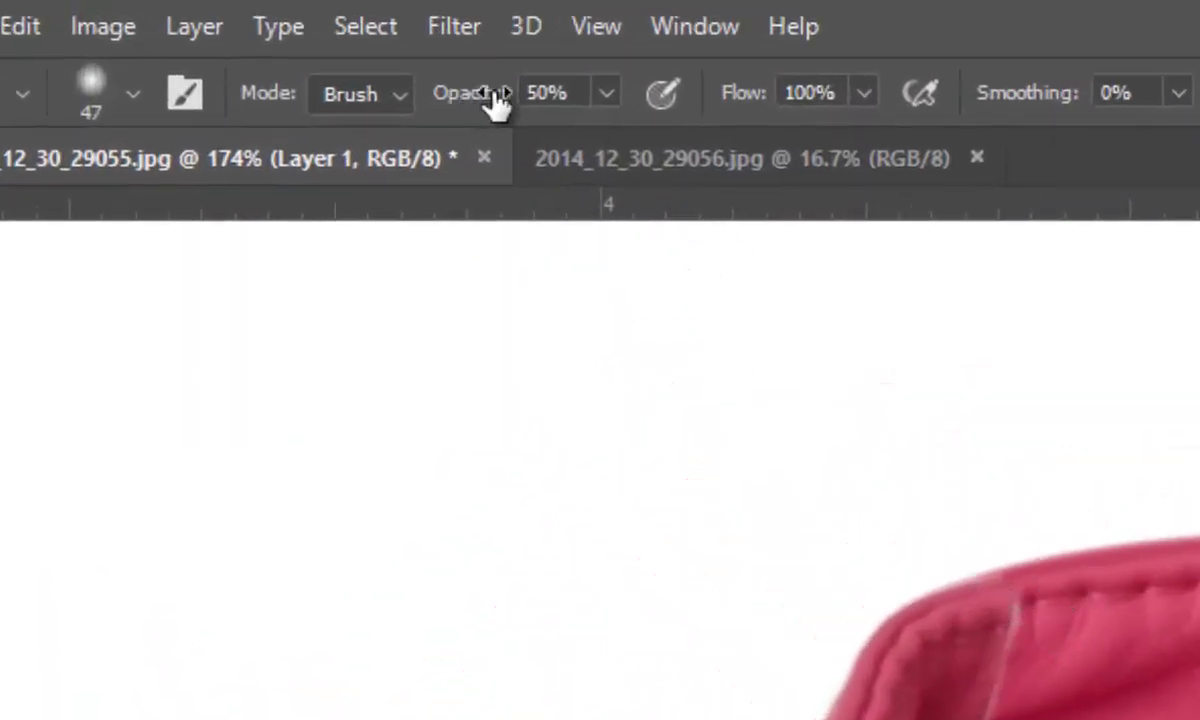
left_click(480, 97)
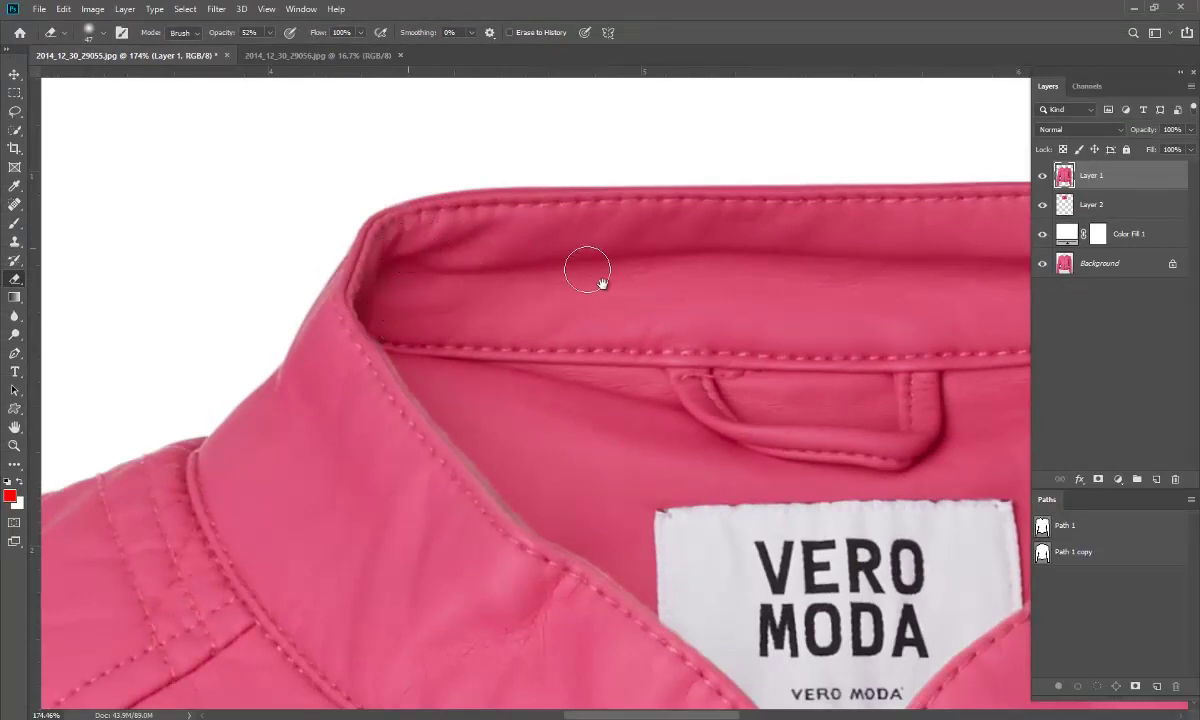
mouse_move(585, 270)
left_mouse_down()
mouse_move(459, 220)
mouse_move(593, 278)
mouse_move(566, 300)
left_mouse_up()
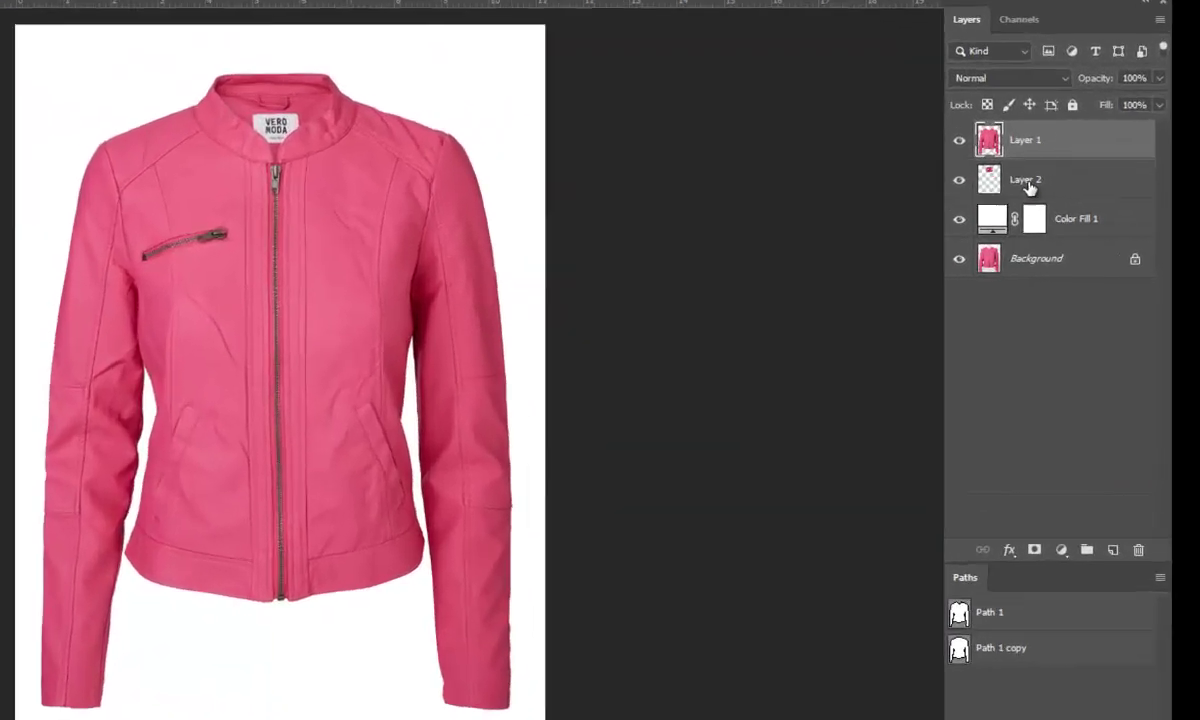
Add a Curves 1 adjustment above Layer 2 with the midpoint raised to brighten the jacket.
left_click(1092, 206)
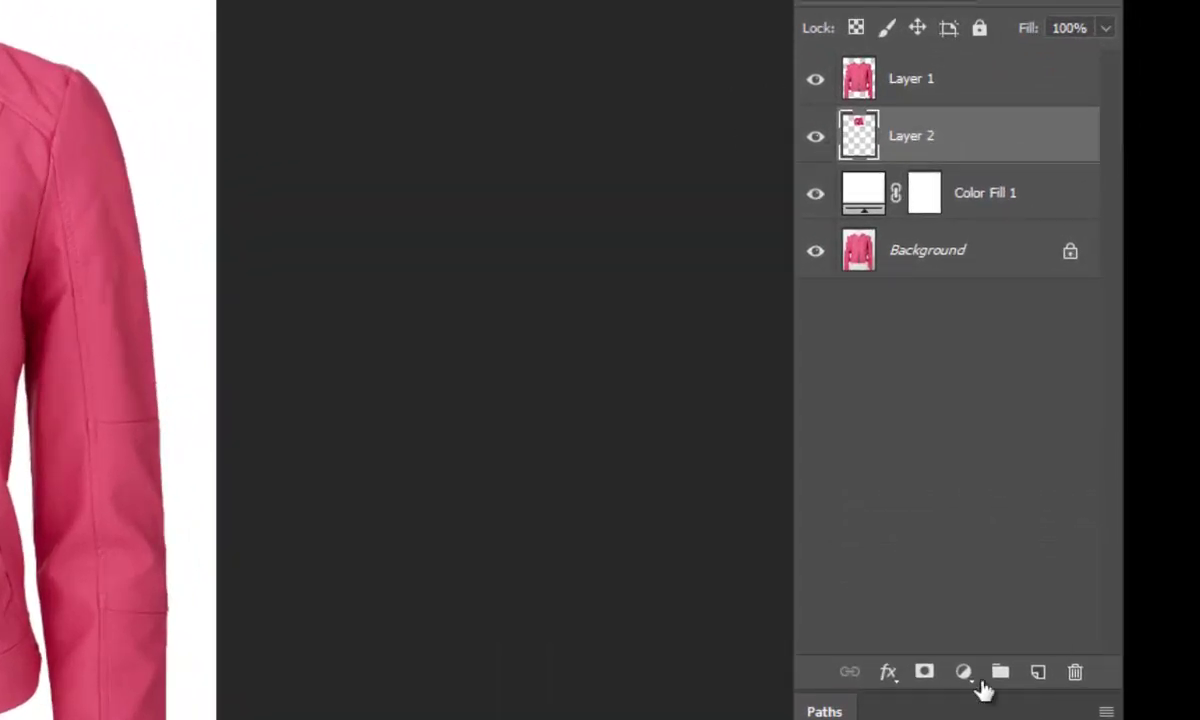
left_click(962, 668)
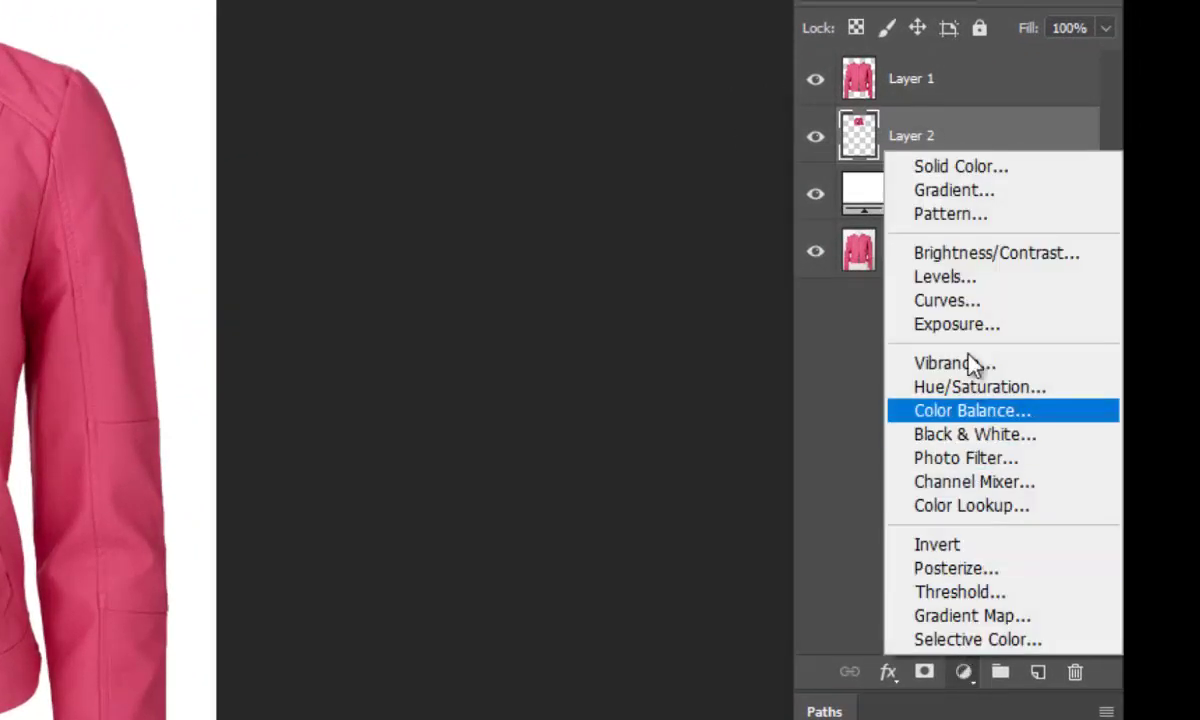
left_click(946, 300)
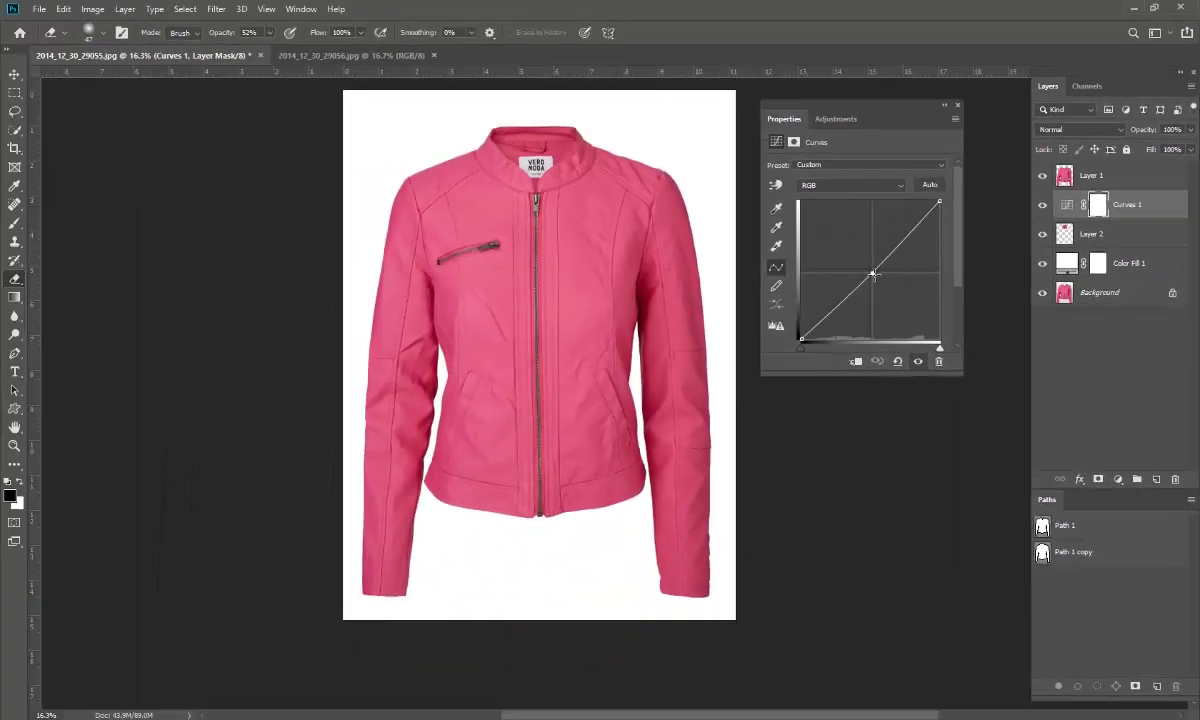
left_click_drag(480, 261, 875, 276)
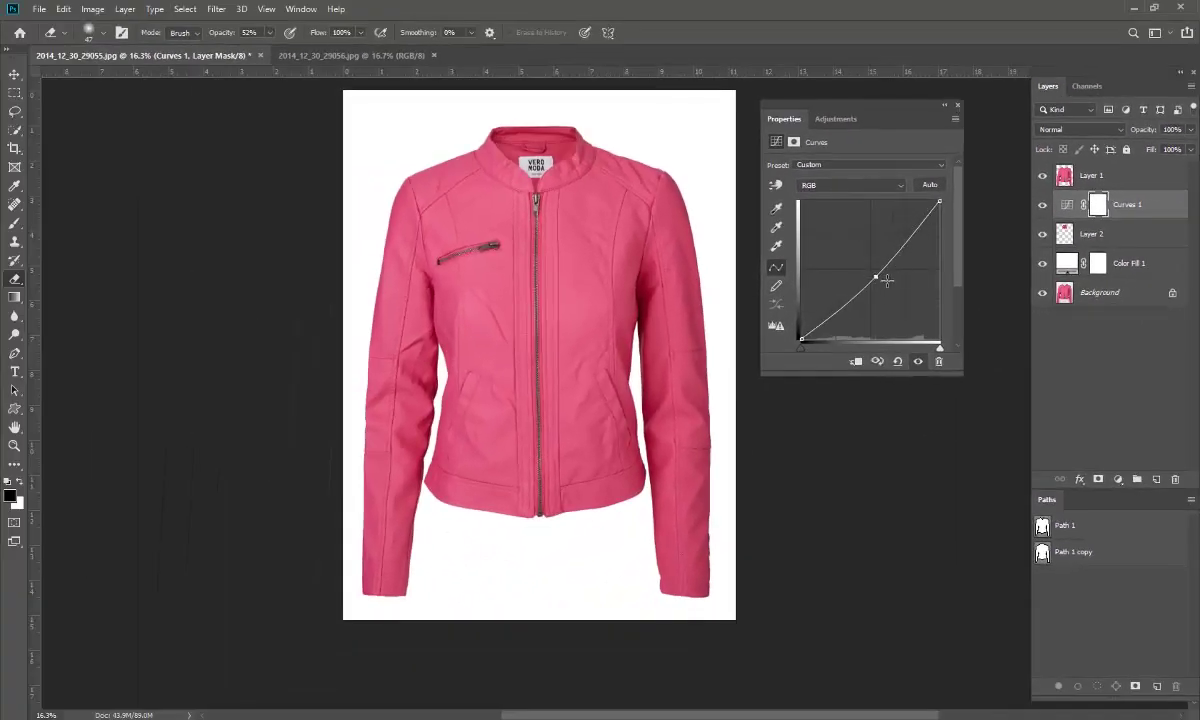
left_click_drag(875, 277, 872, 274)
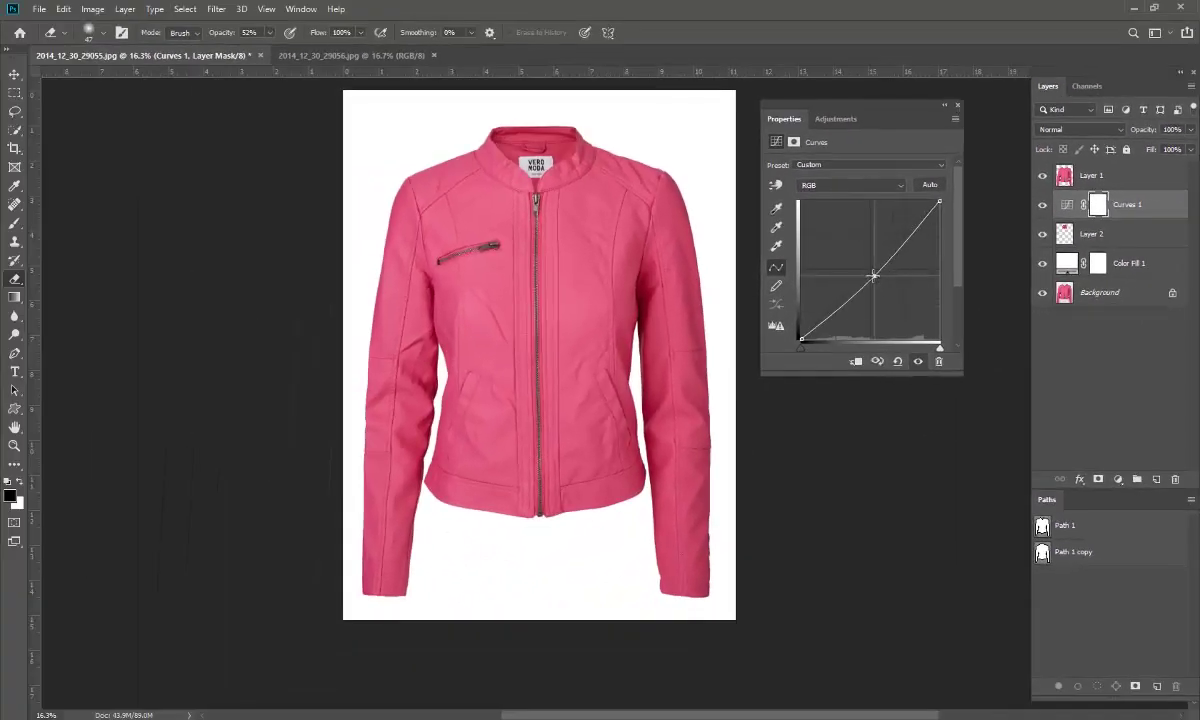
left_click(956, 104)
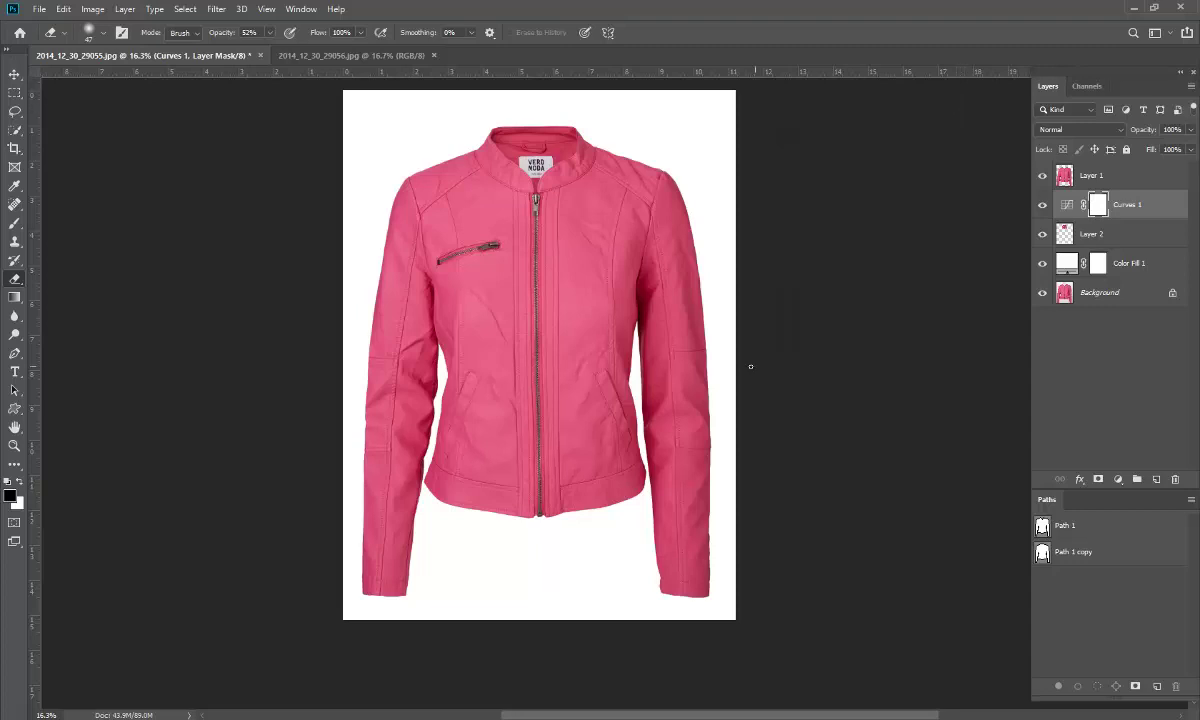
Toggle Background-only visibility to compare the edit against the original mannequin photo.
left_click(1041, 293, "alt")
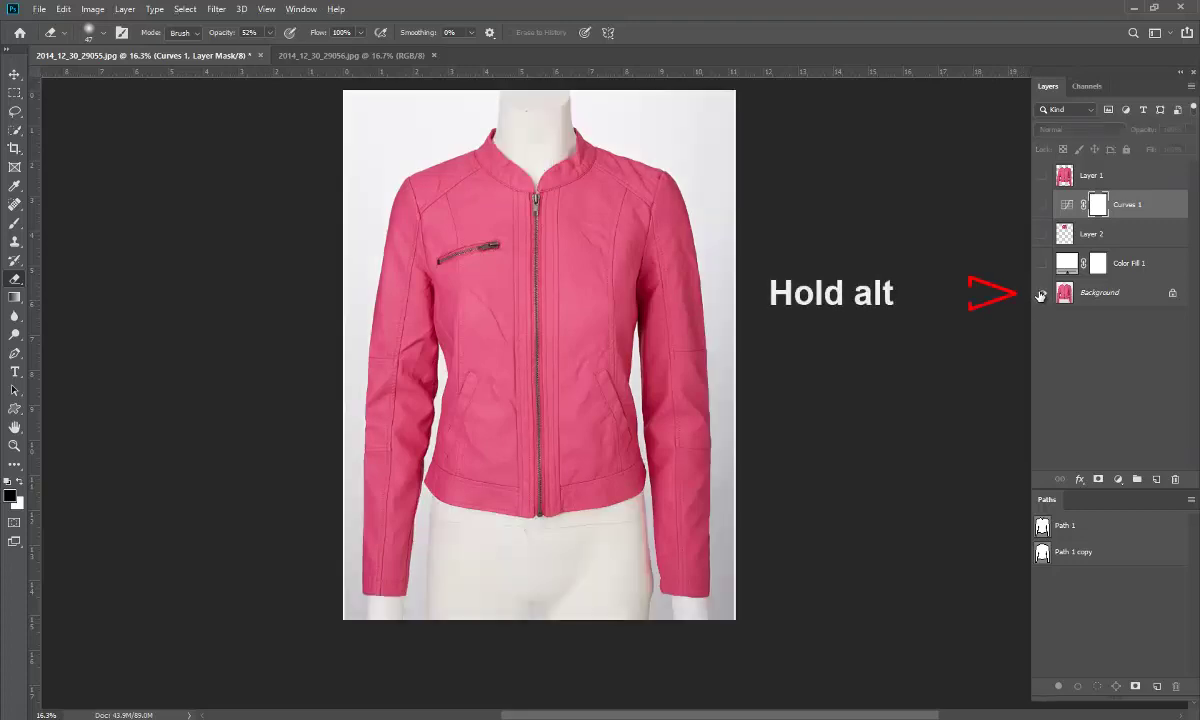
left_click(1041, 293, "alt")
left_click(1041, 293, "alt")
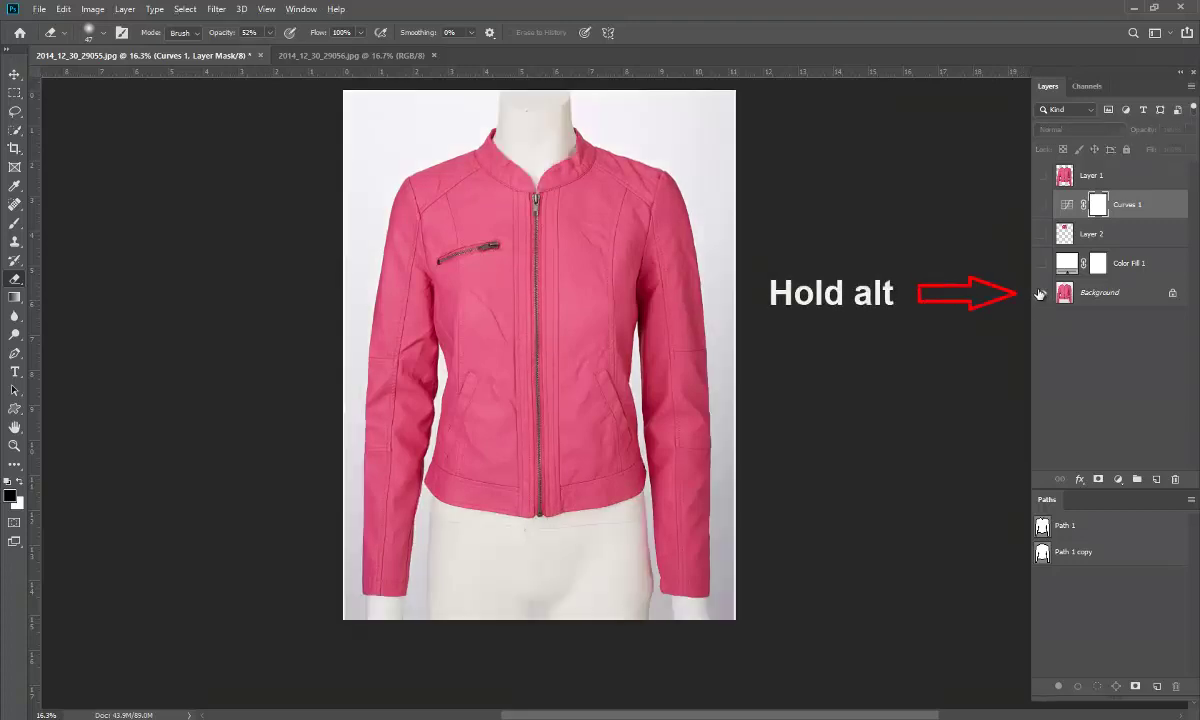